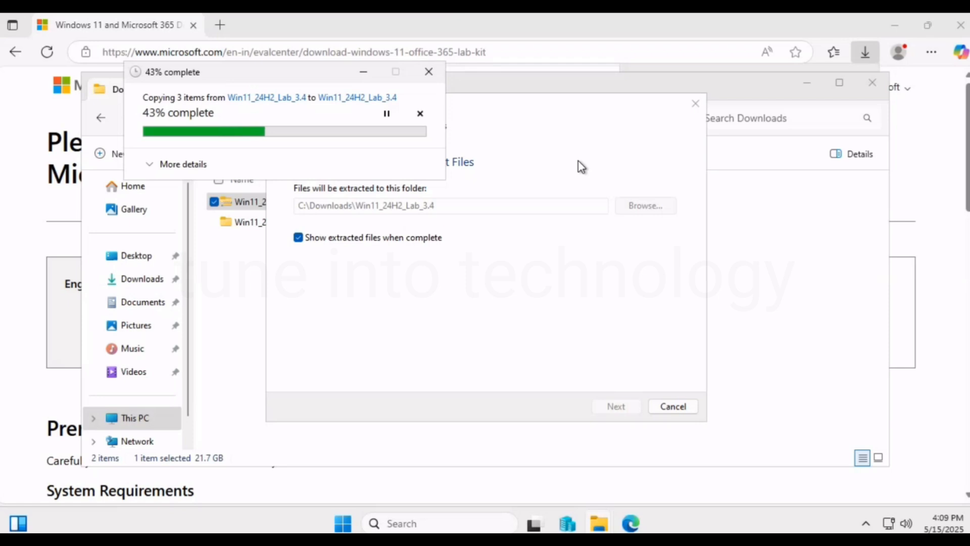
Return the remote session to full screen and bring the Win11_24H2_Lab_3.4 extraction progress window to the front.
left_click_drag(248, 86, 420, 281)
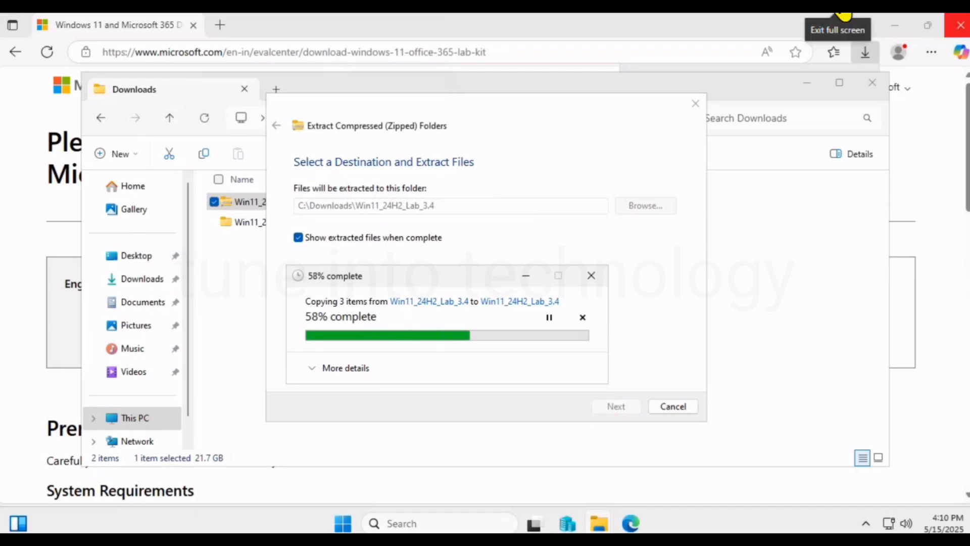
left_click(844, 14)
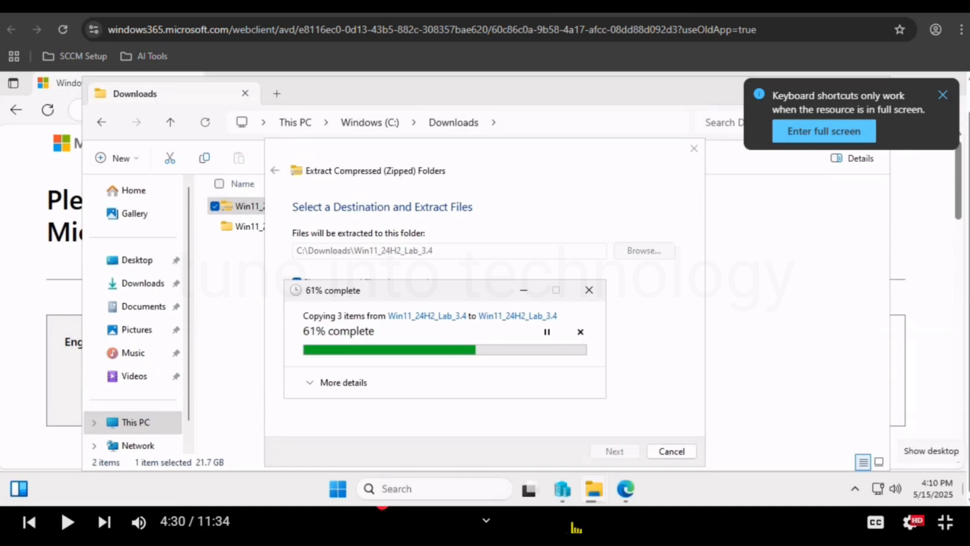
left_click(943, 95)
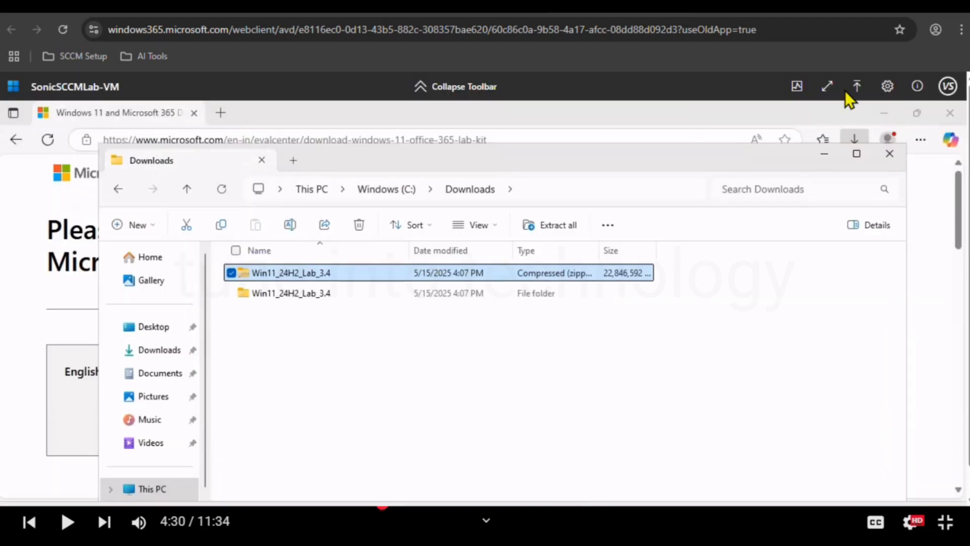
left_click(828, 88)
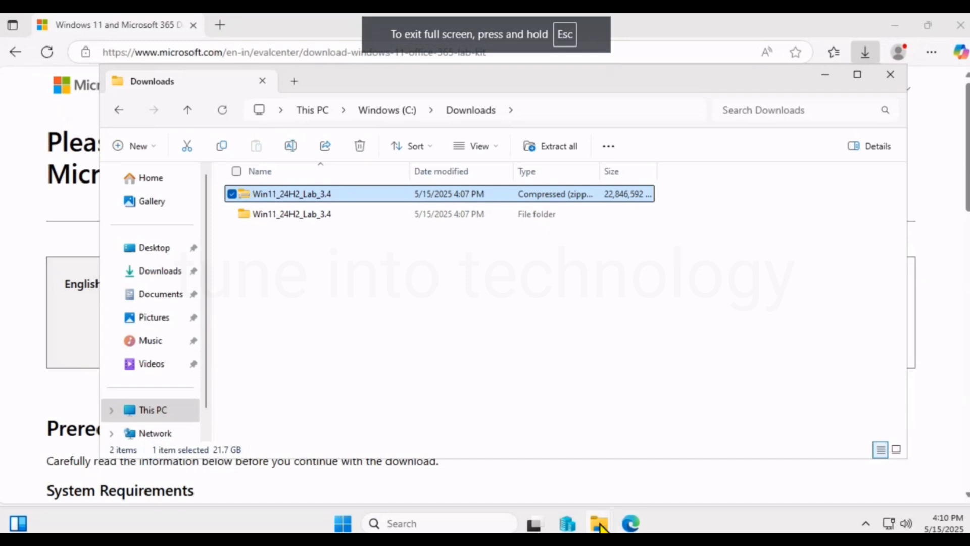
mouse_move(602, 527)
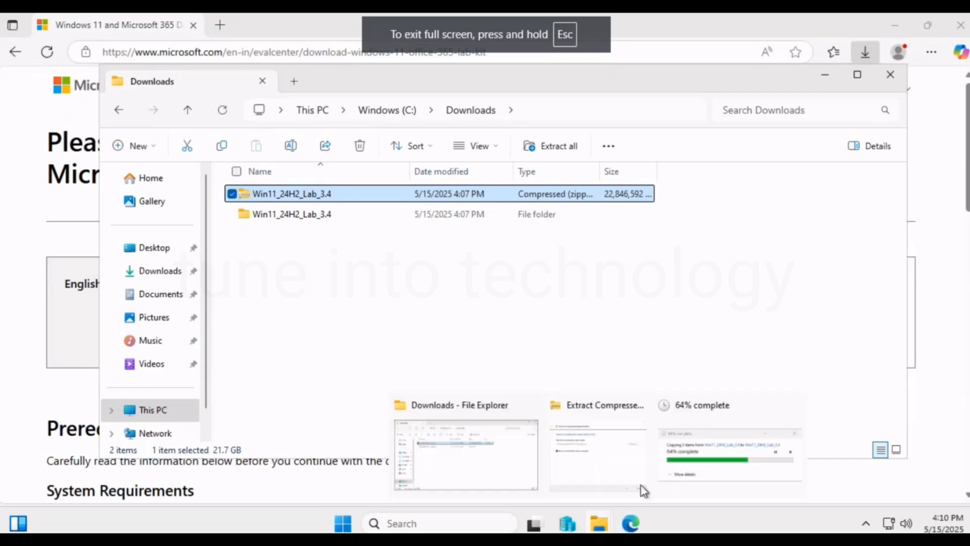
left_click(705, 424)
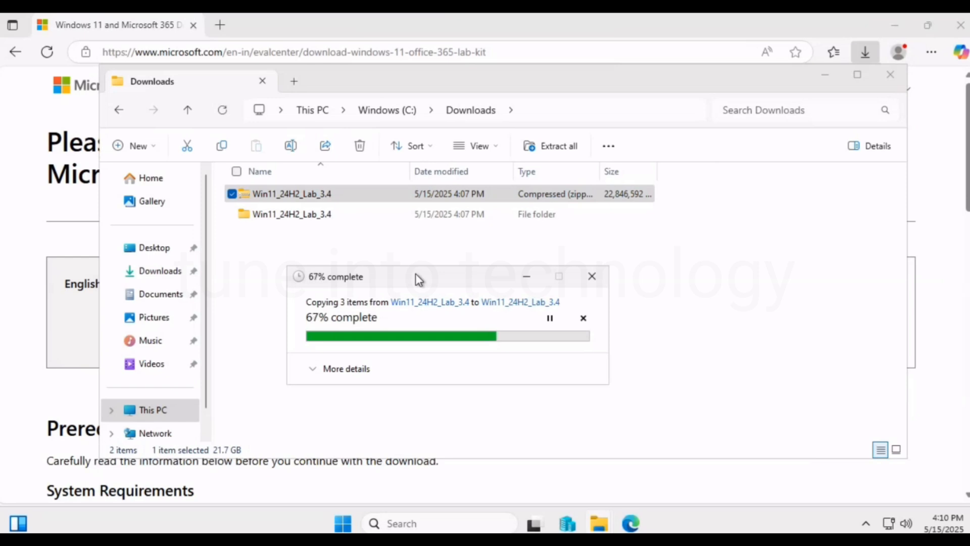
Download the Lab Guides ZIP from the Evaluation Center page and open Win11_24H2_Lab_Guide_4.10.zip.
left_click(939, 191)
left_click(650, 325)
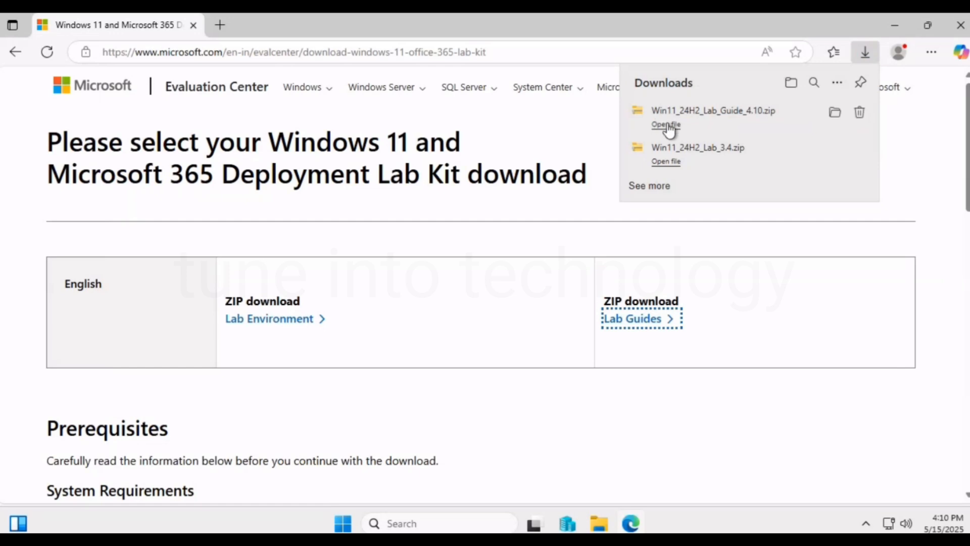
left_click(668, 126)
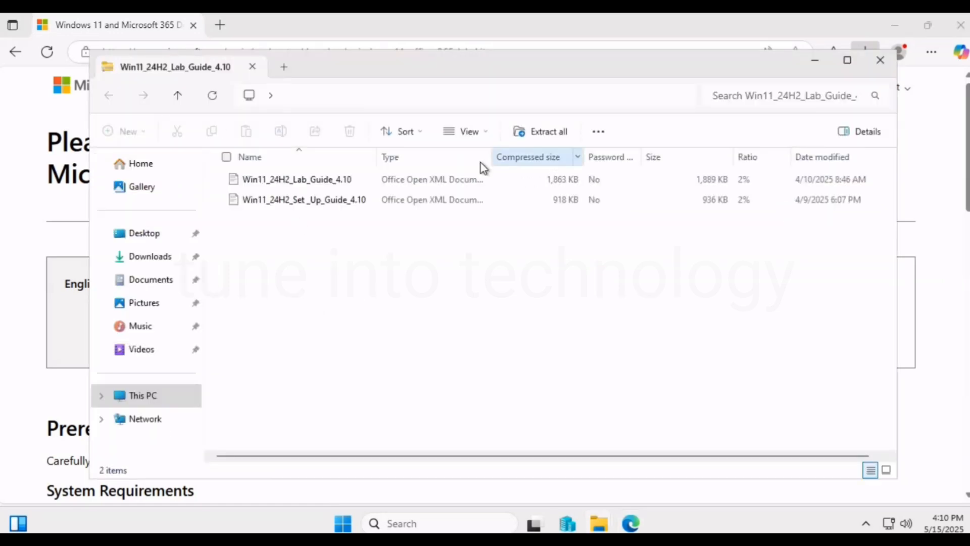
Go to the Downloads folder on the C: drive and bring up the progress of the running Win11_24H2_Lab_3.4 extraction.
left_click(143, 391)
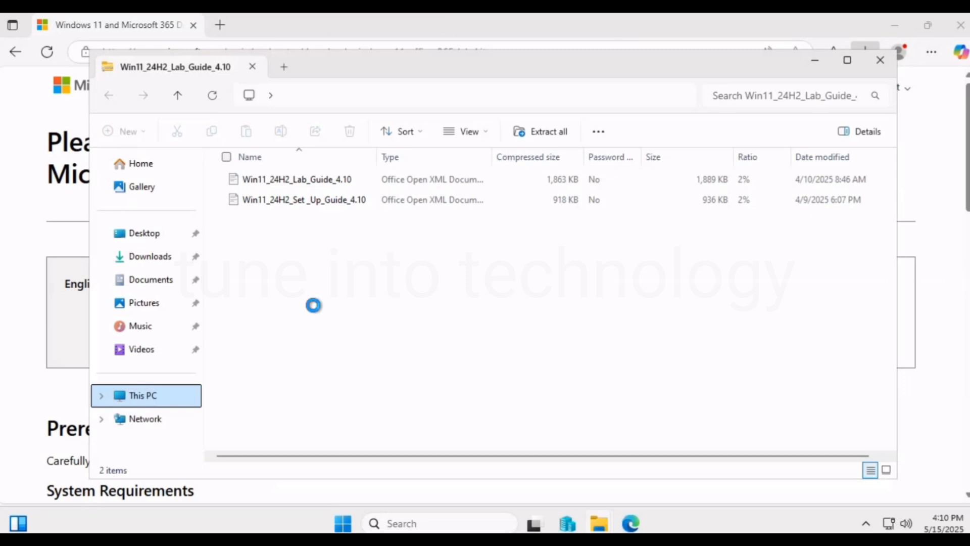
double_click(311, 187)
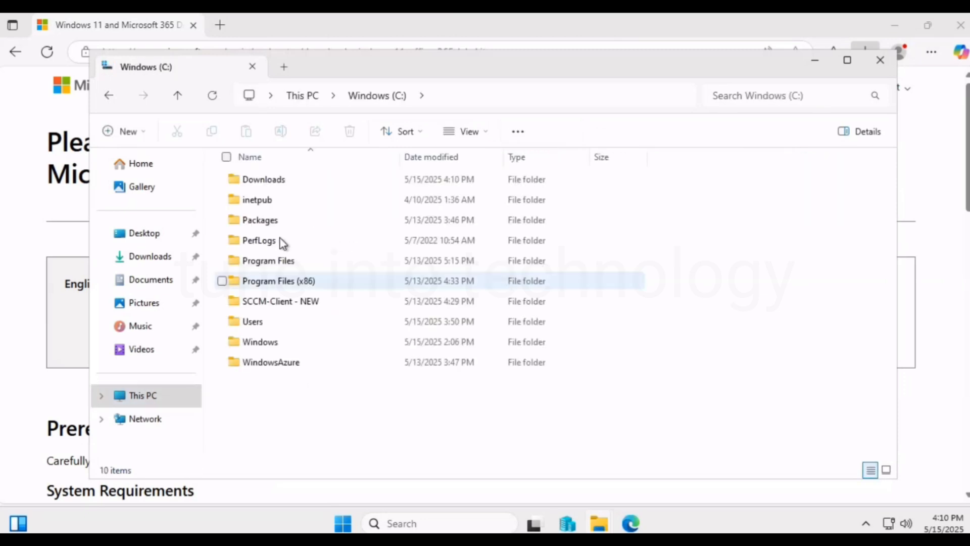
double_click(265, 181)
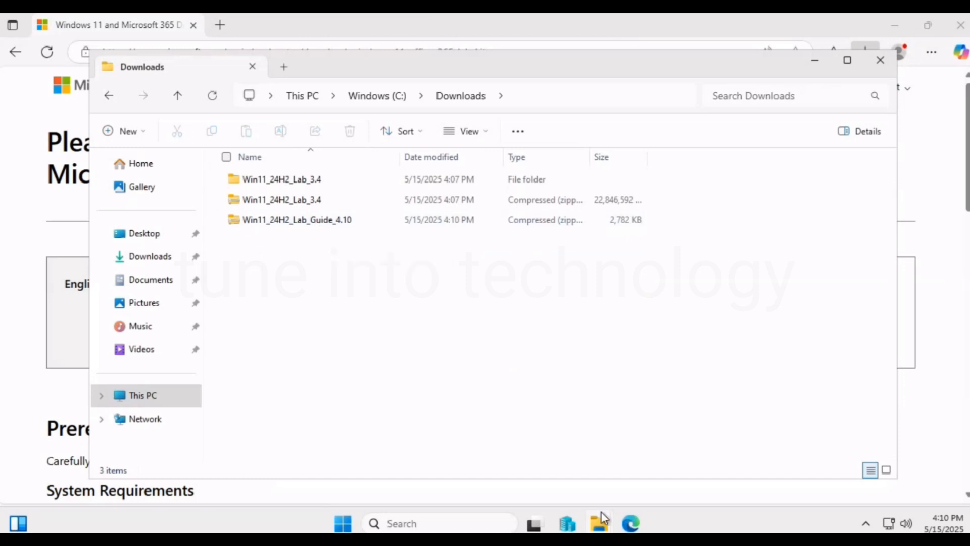
mouse_move(608, 528)
left_click(623, 418)
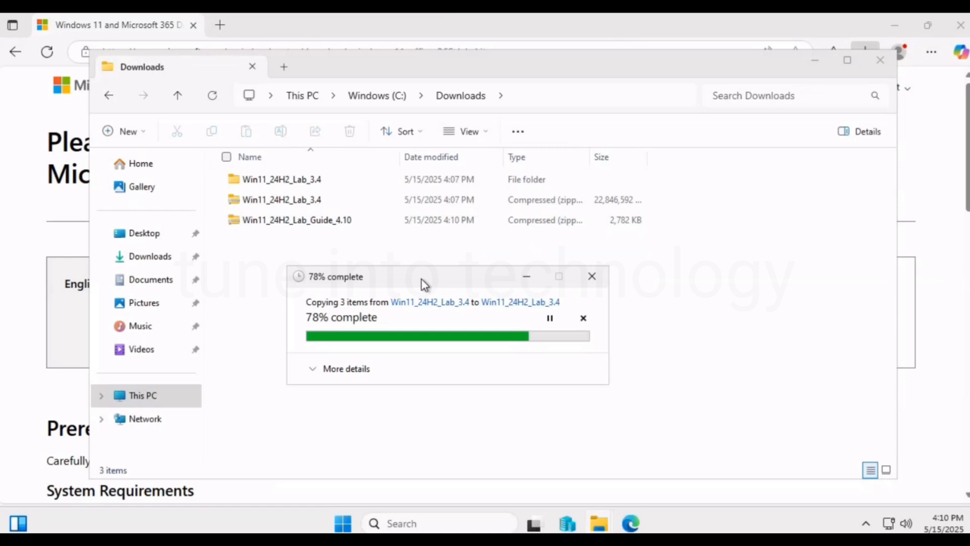
Extract the Win11_24H2_Lab_Guide_4.10 archive to its default folder in C:\Downloads.
left_click(327, 223)
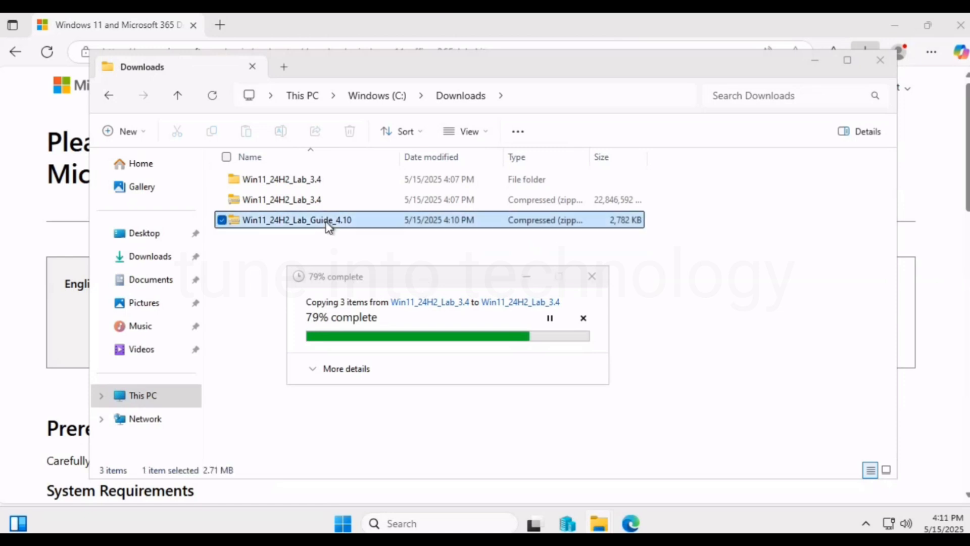
right_click(328, 223)
left_click(375, 256)
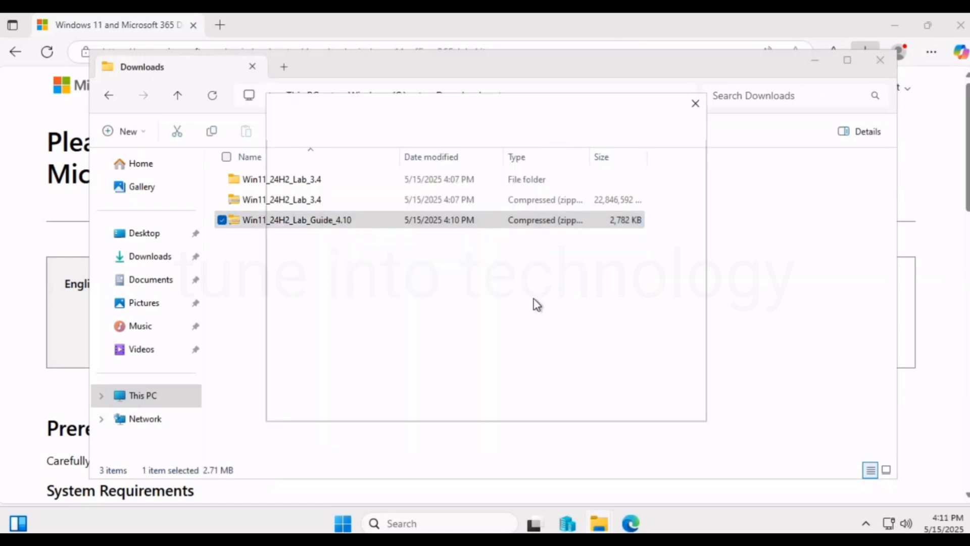
left_click(610, 410)
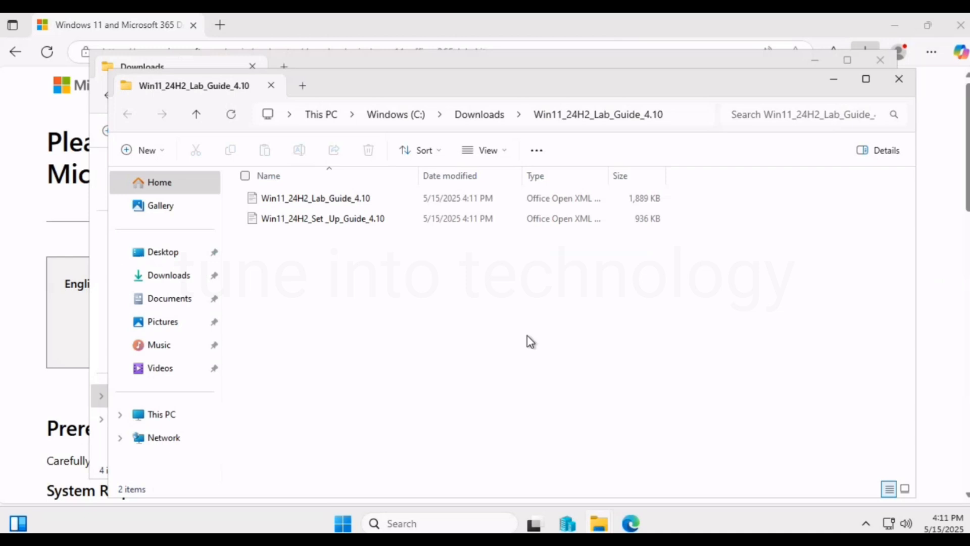
Return to the extracted Win11_24H2_Lab_Guide_4.10 folder and open the Win11_24H2_Lab_Guide_4.10 document.
left_click(15, 370)
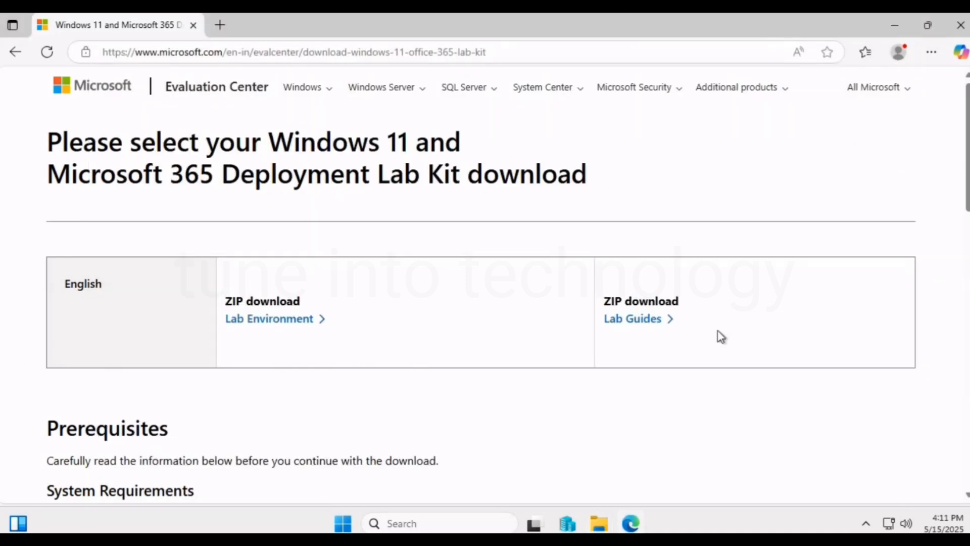
mouse_move(599, 526)
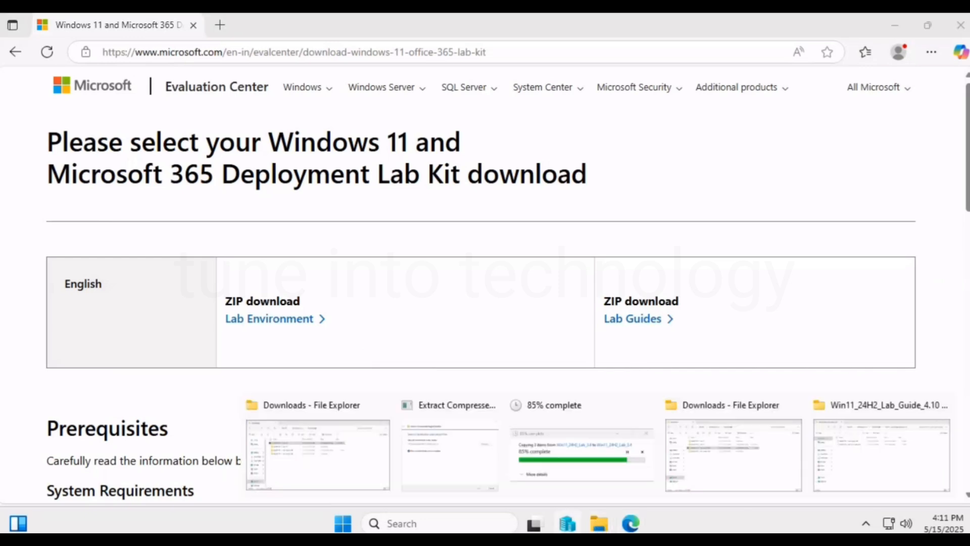
left_click(849, 457)
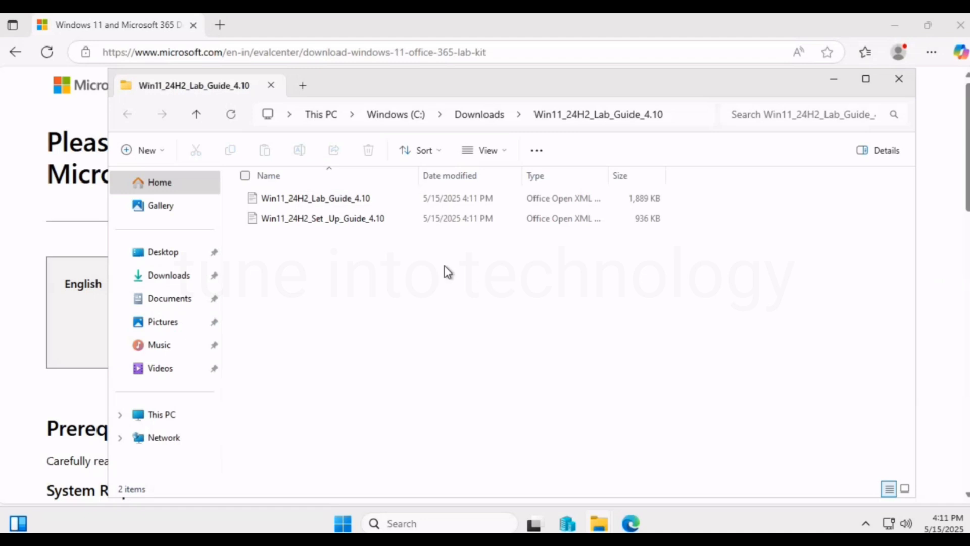
left_click(329, 202)
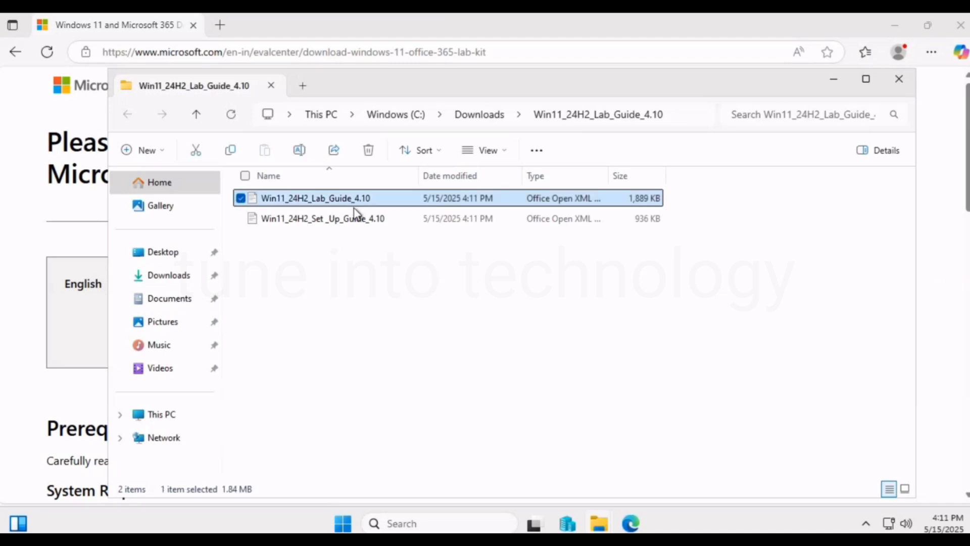
double_click(352, 206)
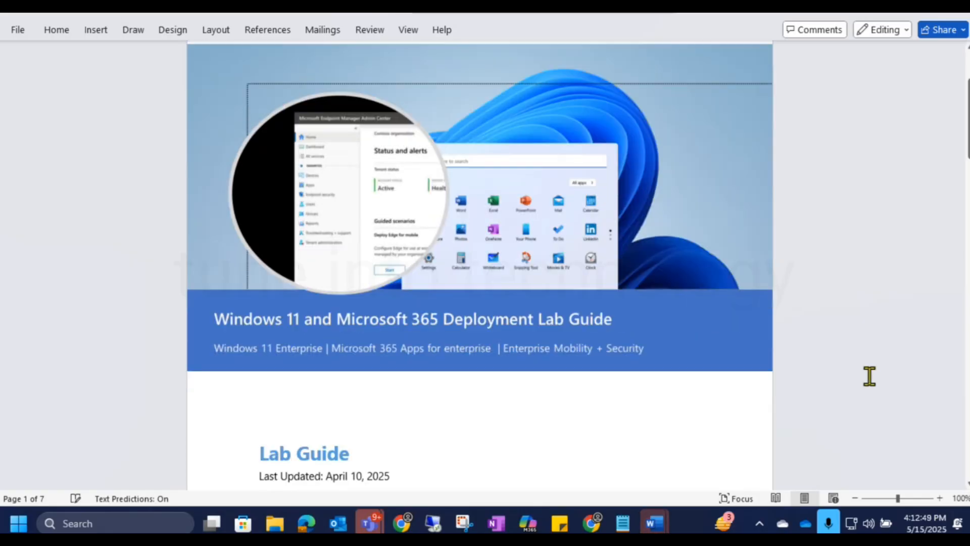
Look through the Lab Guide's title page and table of contents for the covered deployment topics.
scroll(869, 376, "up", 1)
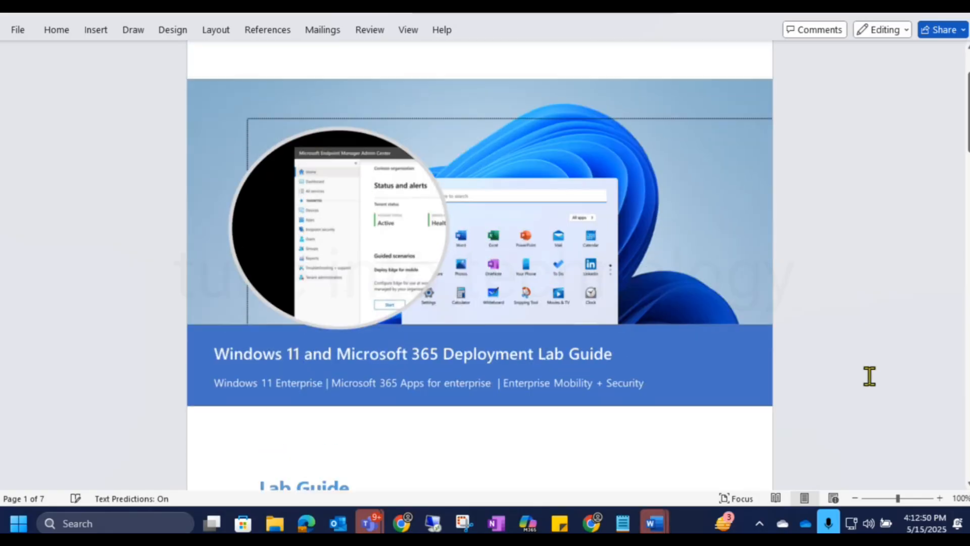
scroll(869, 376, "down", 2)
scroll(869, 376, "up", 5)
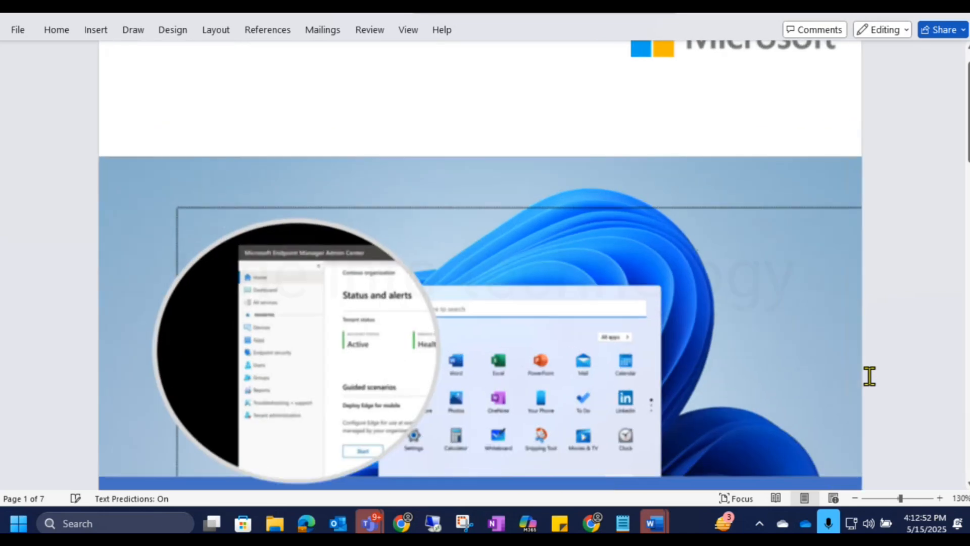
scroll(869, 376, "down", 10)
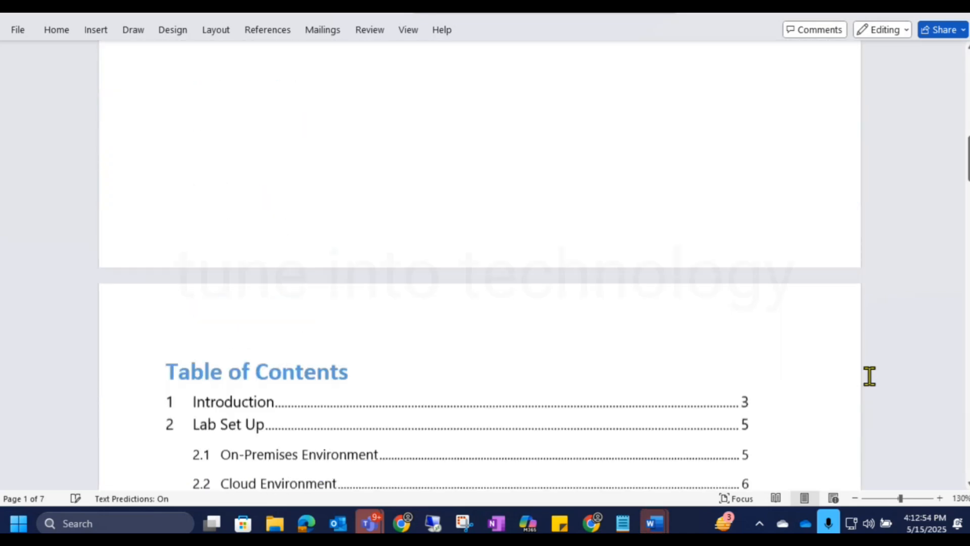
scroll(869, 376, "down", 4)
scroll(865, 366, "down", 1)
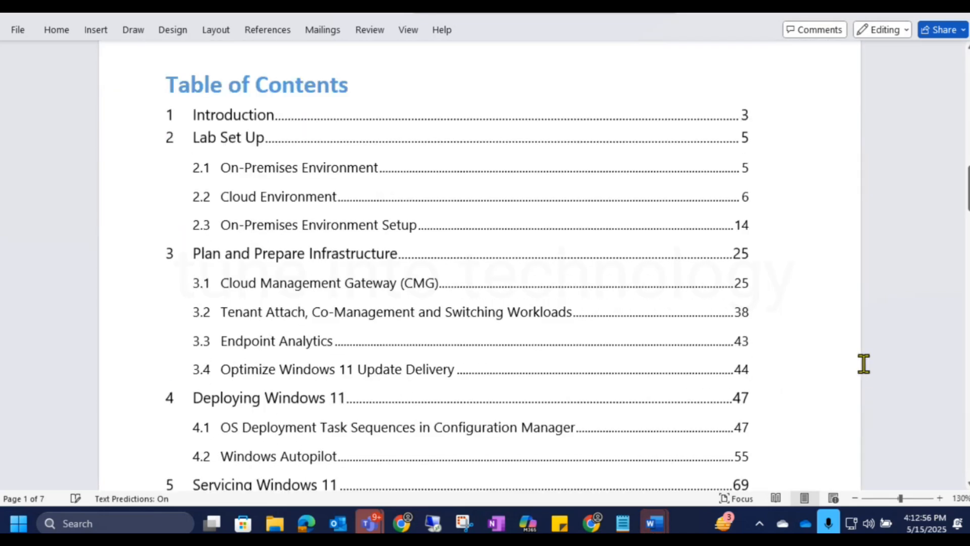
scroll(872, 348, "up", 8)
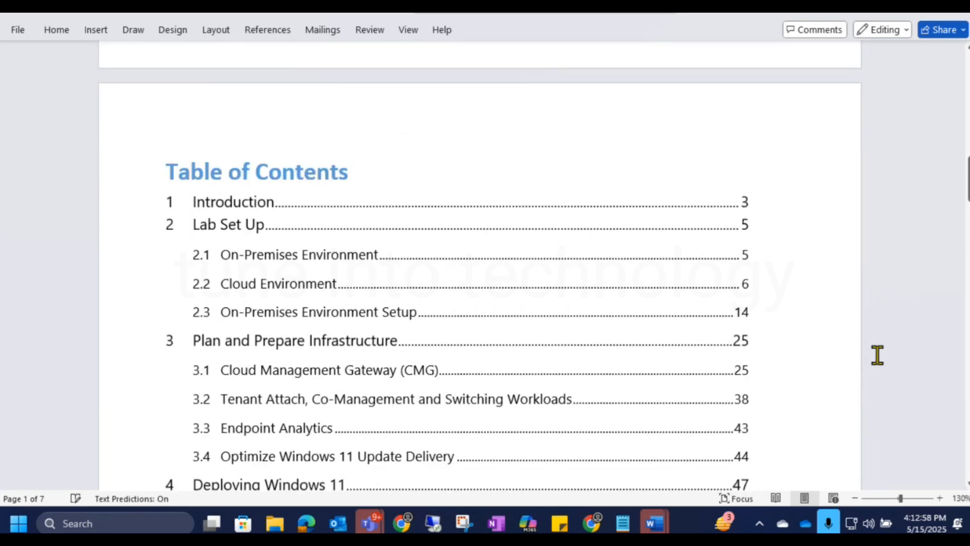
scroll(833, 349, "up", 5)
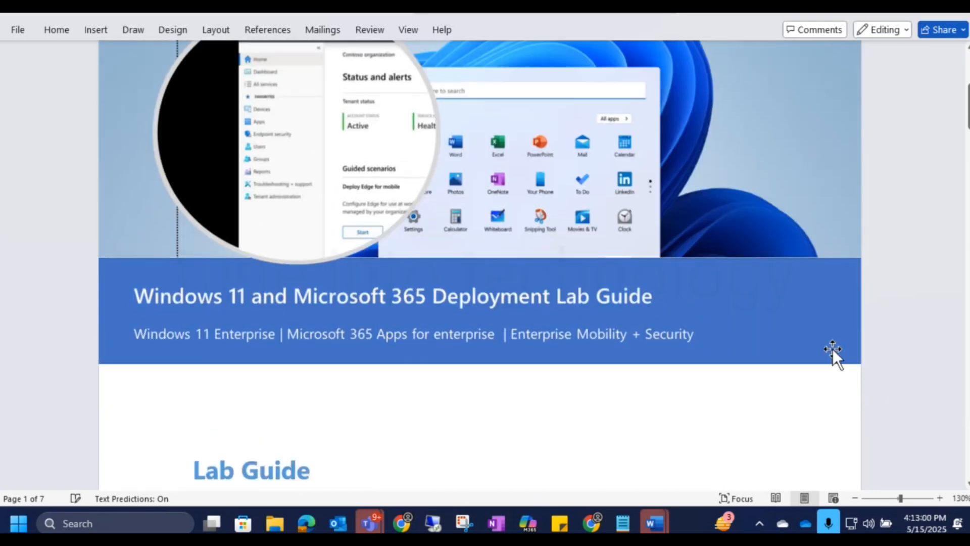
scroll(833, 349, "down", 3)
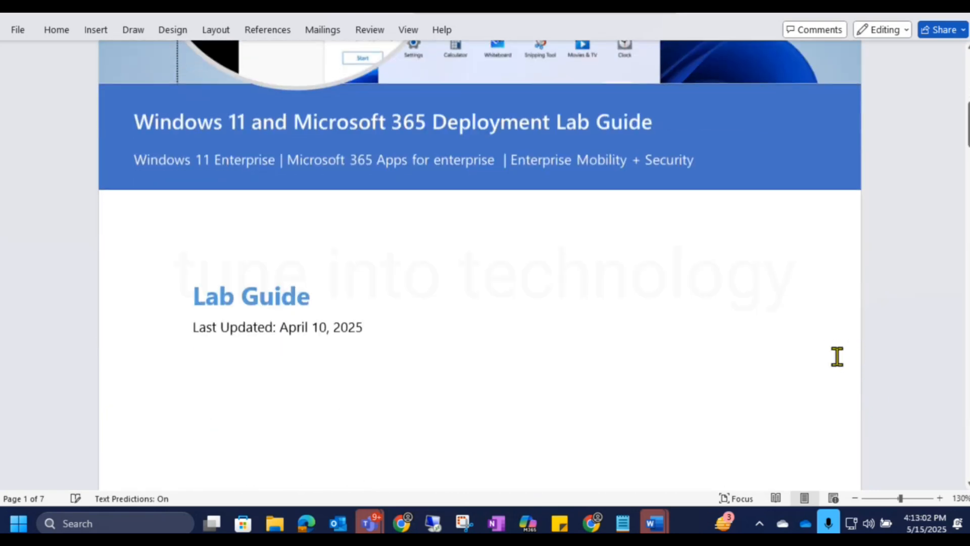
scroll(838, 356, "down", 5)
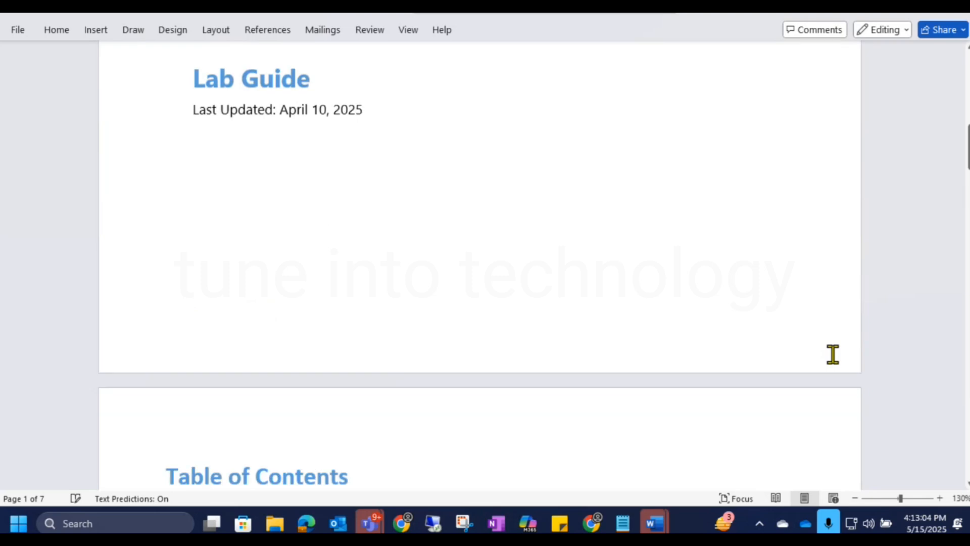
scroll(834, 356, "down", 8)
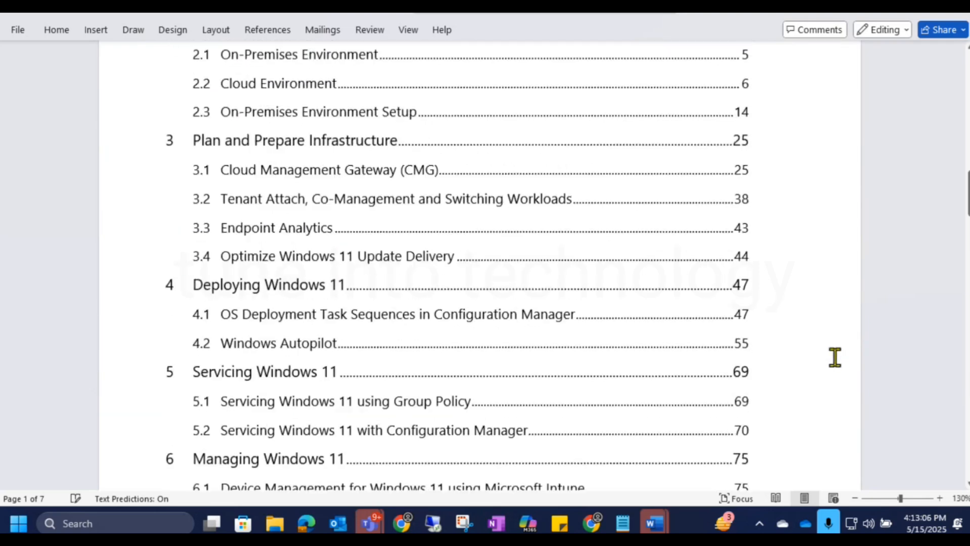
scroll(834, 357, "up", 6)
scroll(835, 357, "down", 5)
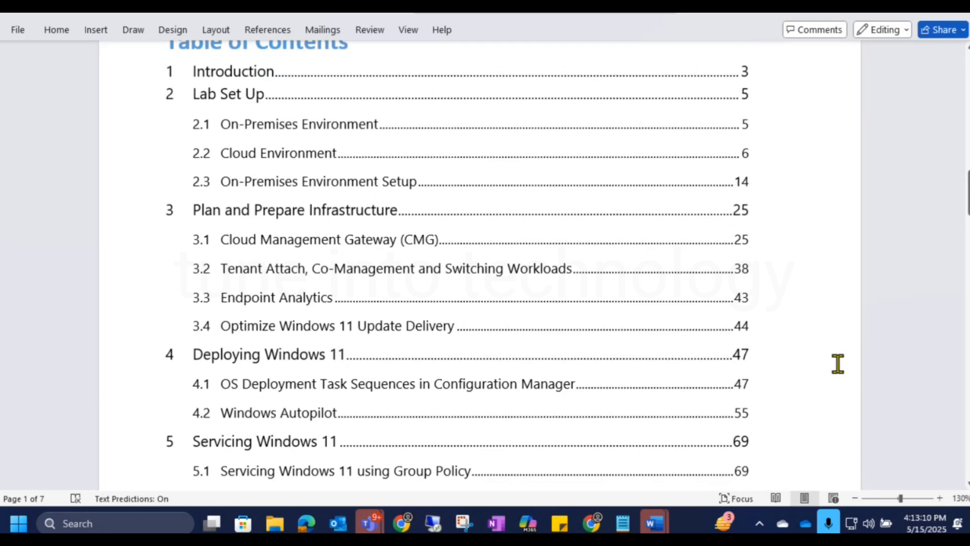
scroll(836, 357, "down", 5)
scroll(838, 363, "down", 8)
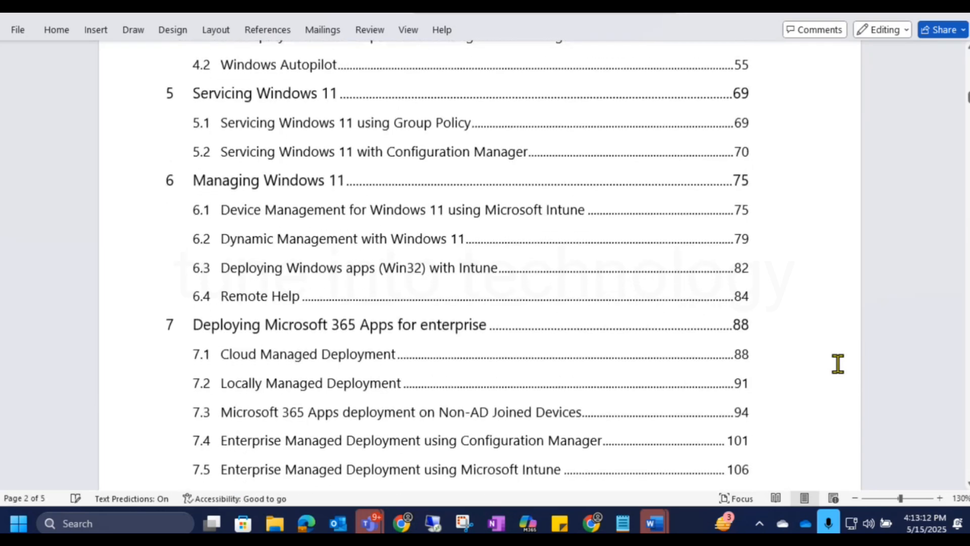
scroll(819, 444, "down", 8)
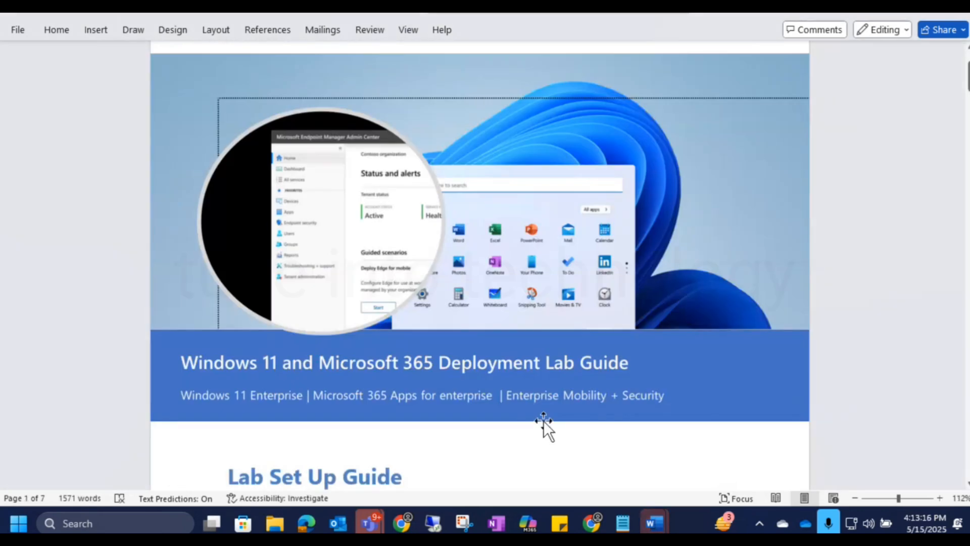
Open the Win11_24H2_Set _Up_Guide_4.10 document from the lab guide folder and go to its table of contents.
mouse_move(275, 523)
left_click(271, 452)
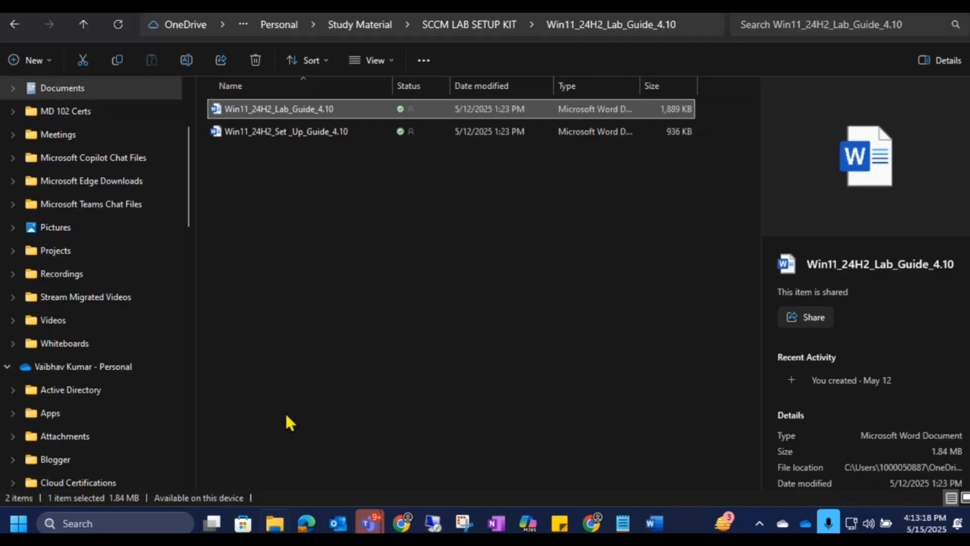
left_click(341, 153)
double_click(325, 131)
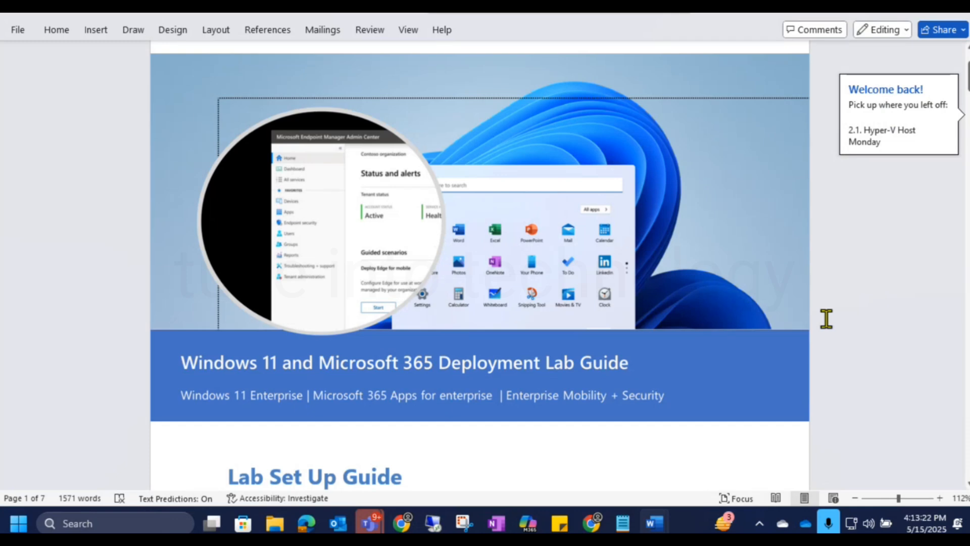
scroll(824, 415, "down", 3)
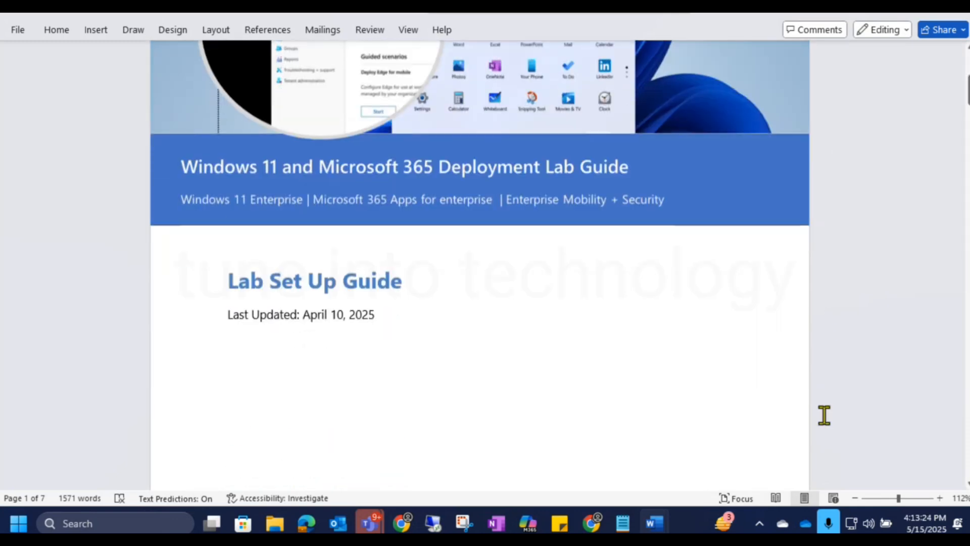
scroll(825, 401, "down", 10)
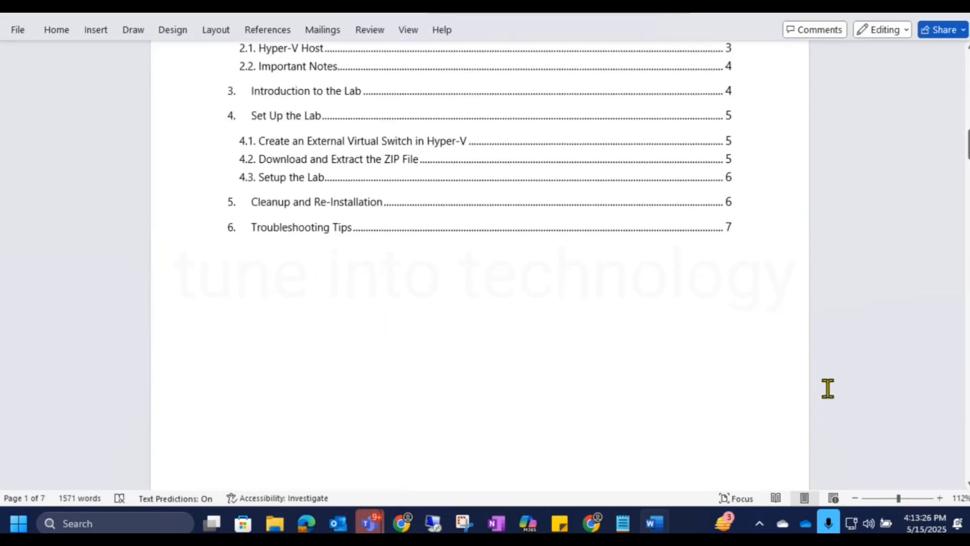
Review the Set Up Guide's contents, the Hyper-V host hardware and software requirements, and the Introduction to the Lab's virtual machine table.
scroll(788, 412, "up", 3)
scroll(716, 402, "down", 1)
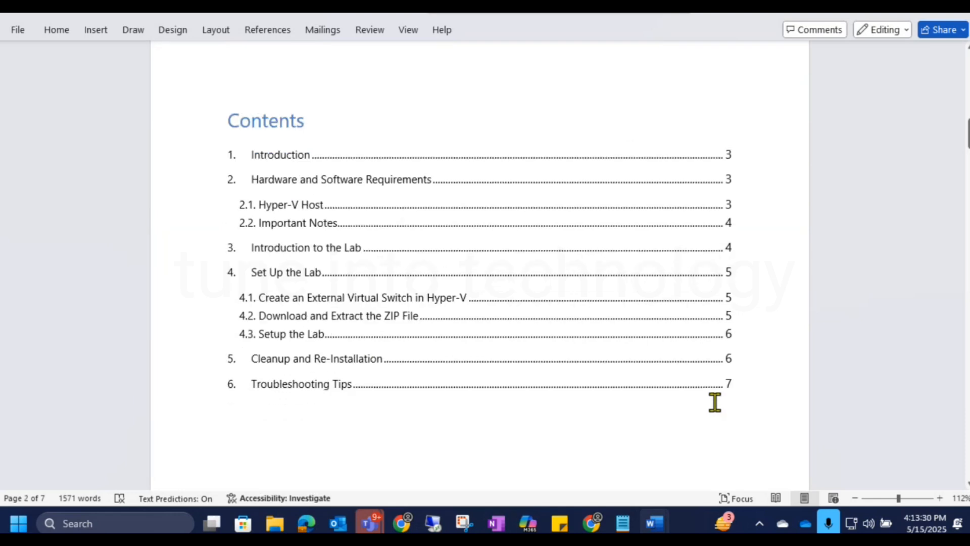
scroll(715, 402, "down", 6)
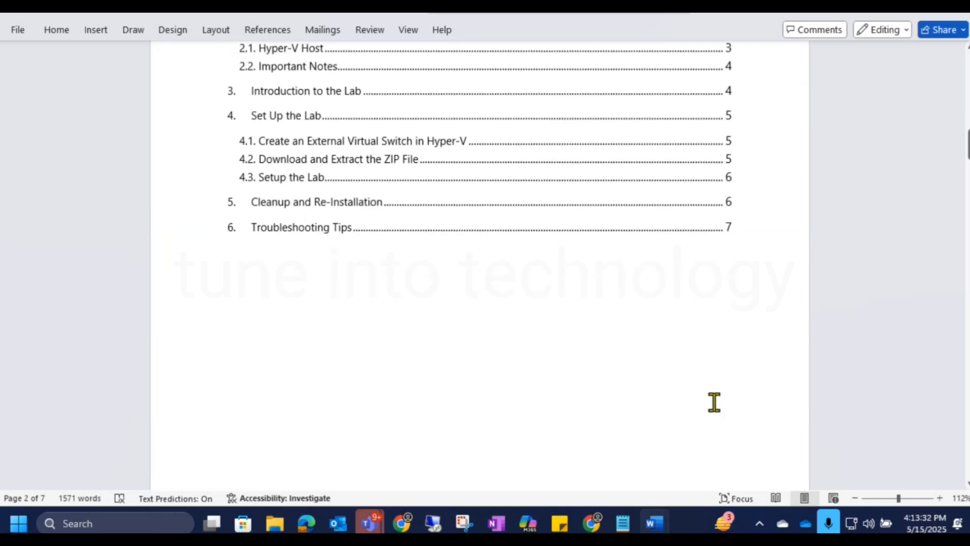
scroll(714, 402, "down", 15)
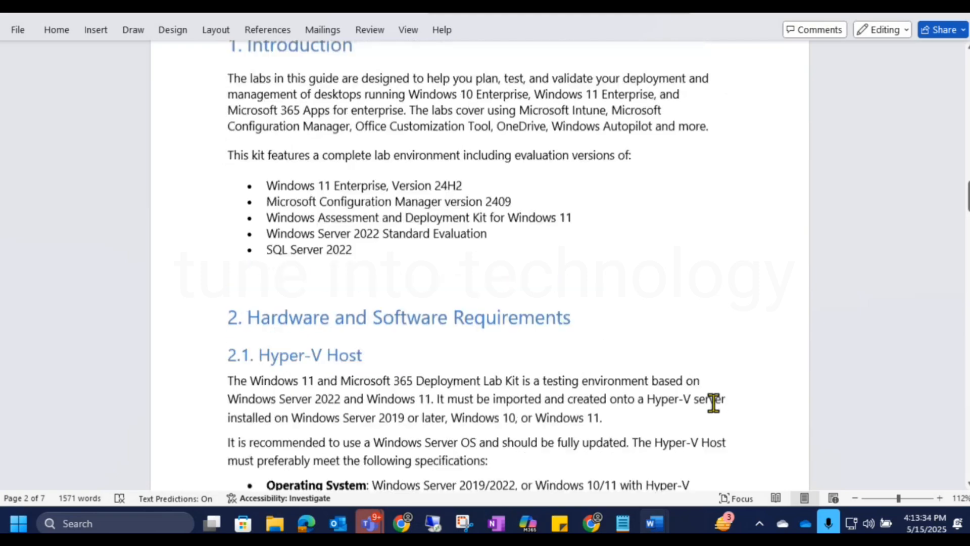
scroll(713, 412, "down", 3)
scroll(277, 219, "up", 1)
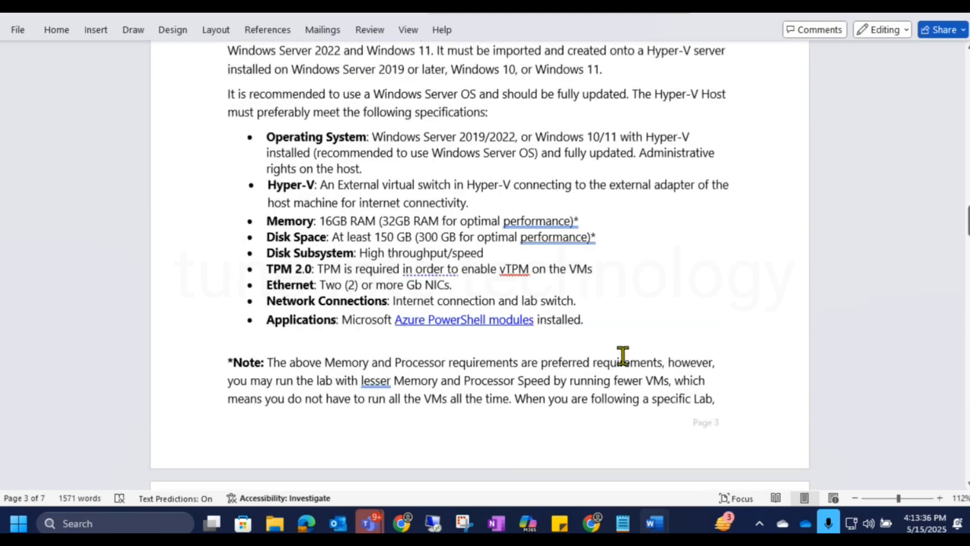
scroll(625, 359, "down", 2)
scroll(623, 357, "down", 15)
scroll(617, 359, "up", 2)
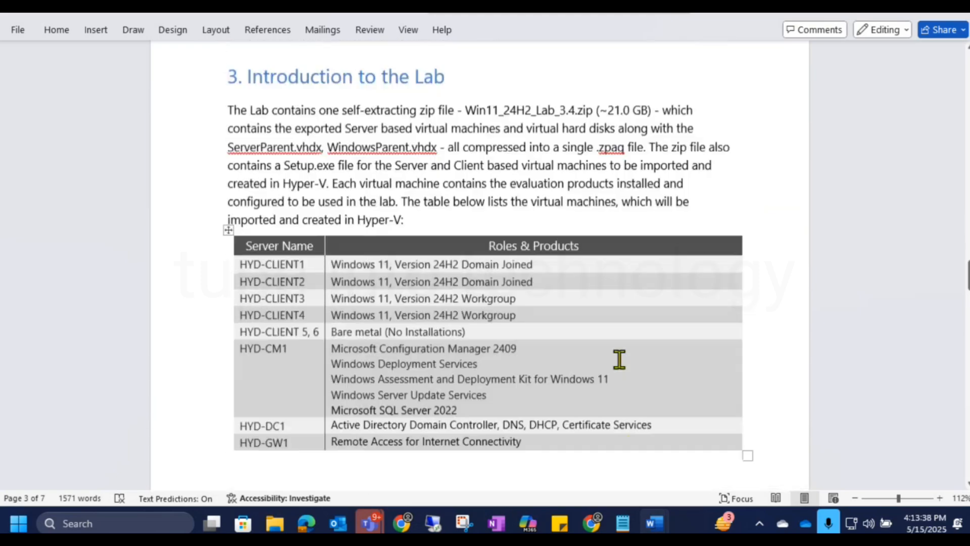
scroll(438, 245, "down", 1)
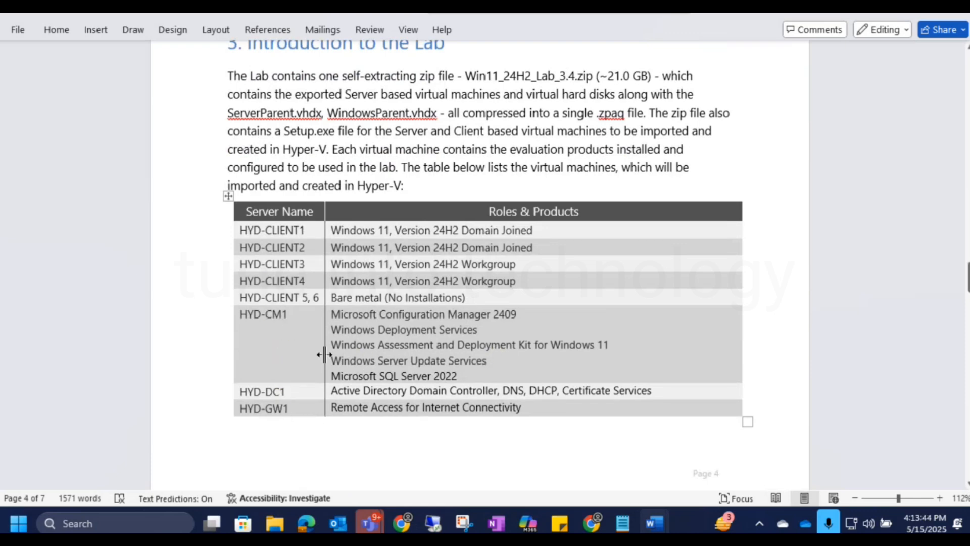
Read the Set Up the Lab section on creating the external virtual switch, extracting the ZIP file and running the provisioning wizard.
scroll(451, 361, "down", 10)
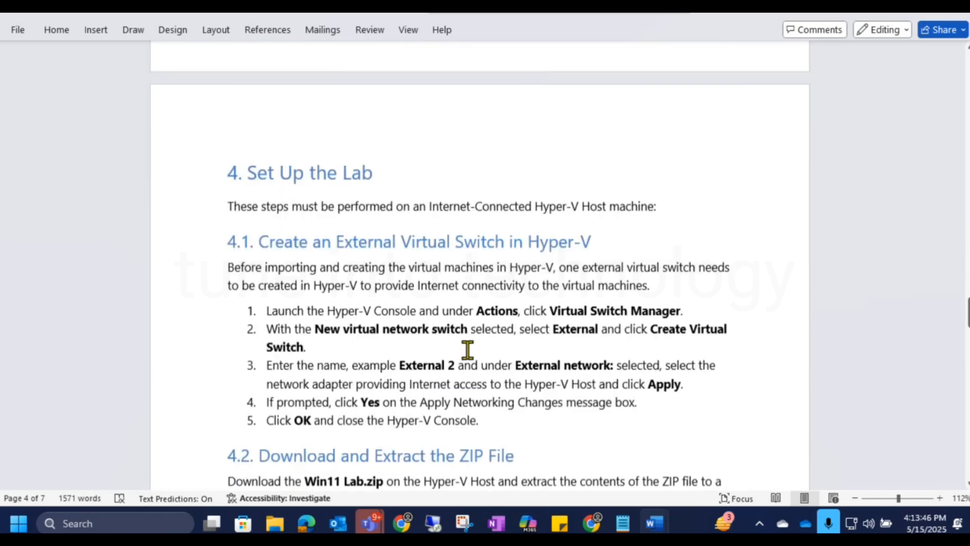
scroll(613, 323, "down", 8)
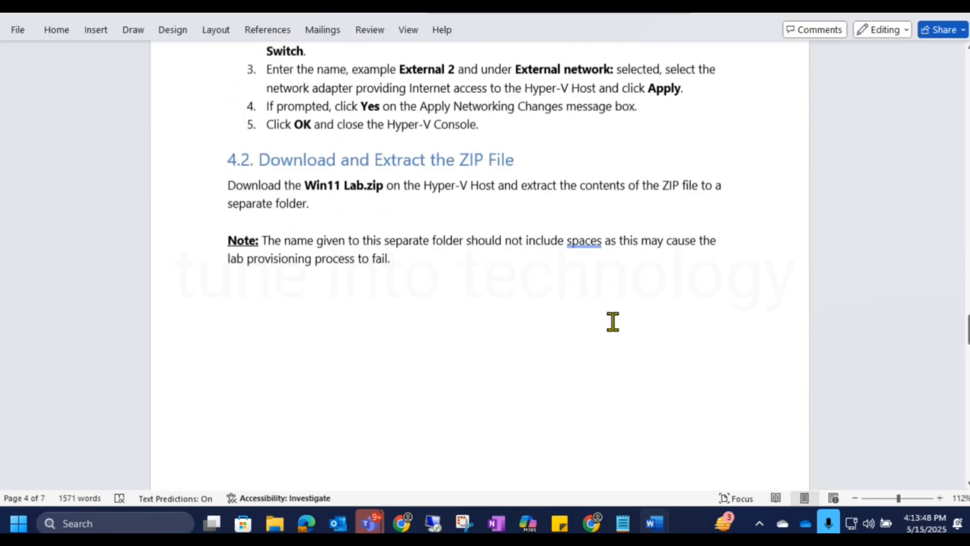
scroll(614, 322, "down", 8)
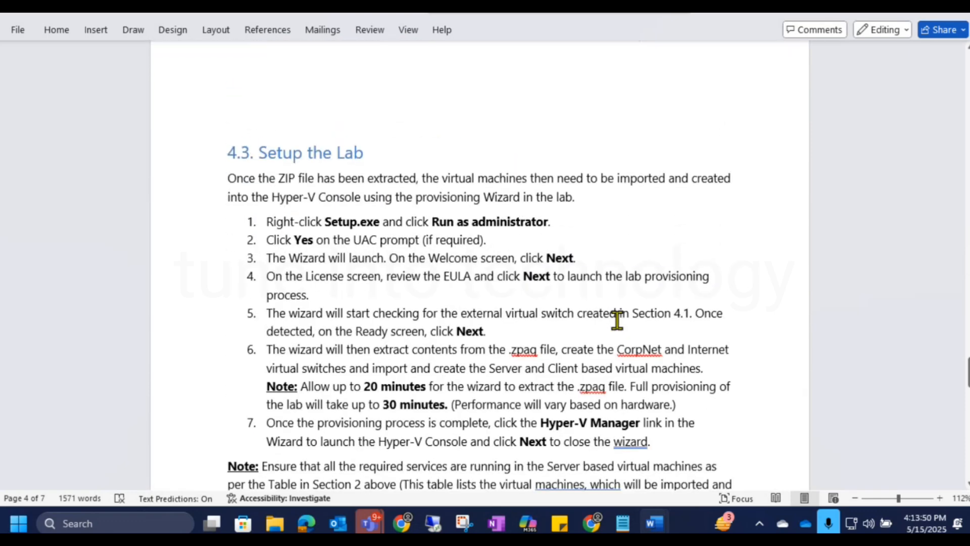
scroll(617, 320, "up", 1)
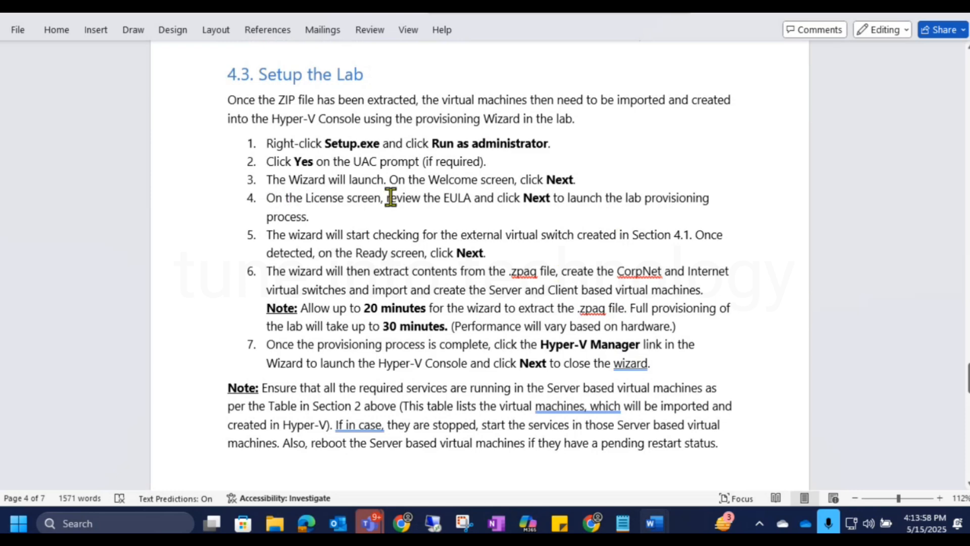
double_click(461, 199)
left_click(526, 211)
Read the guide's Credentials, Cleanup and Re-Installation, and Troubleshooting Tips sections, including the tip on adding the External 2 virtual switch.
scroll(610, 243, "down", 6)
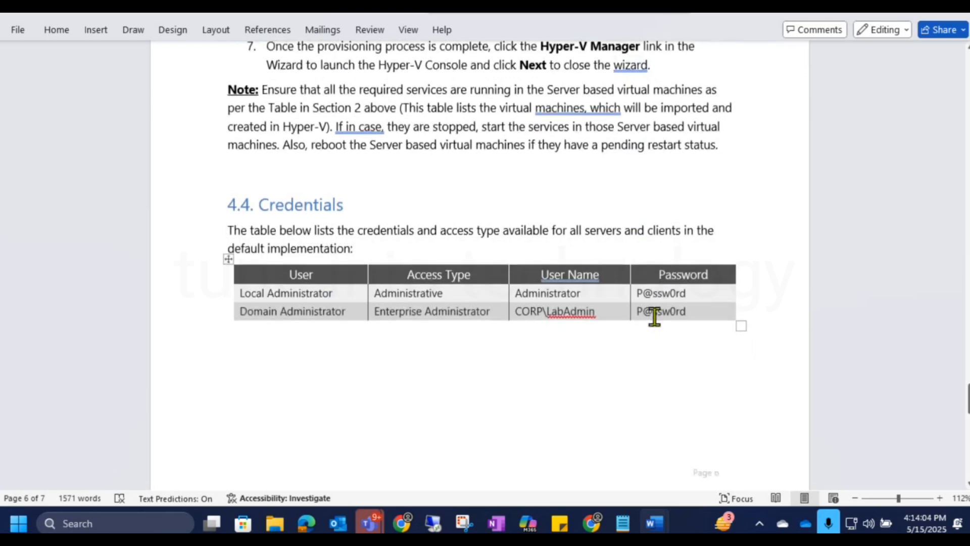
scroll(654, 317, "down", 1)
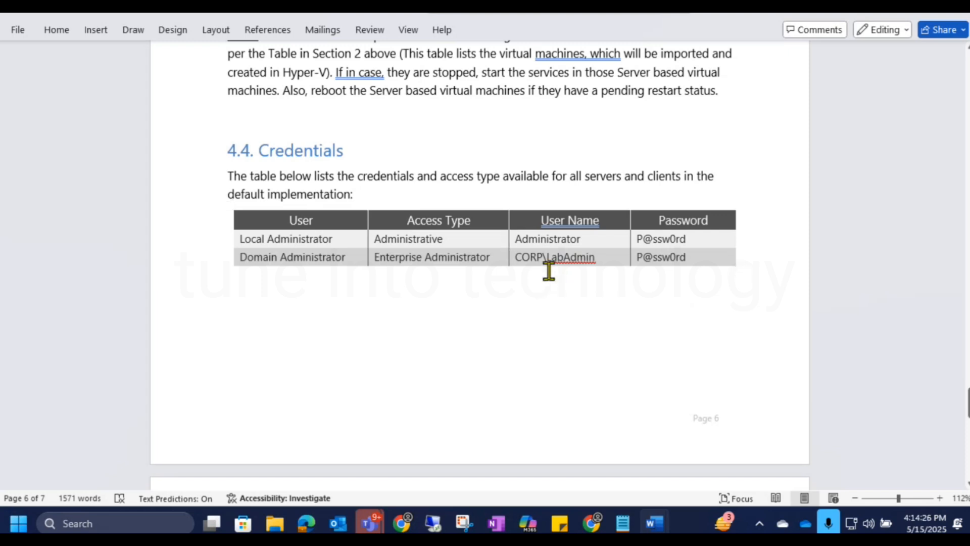
scroll(548, 272, "down", 4)
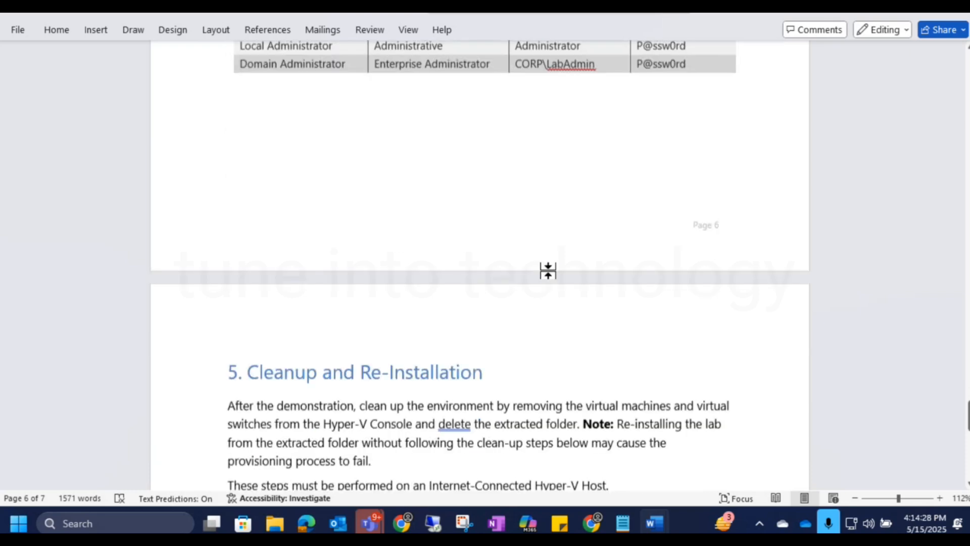
scroll(548, 271, "up", 3)
scroll(551, 271, "down", 2)
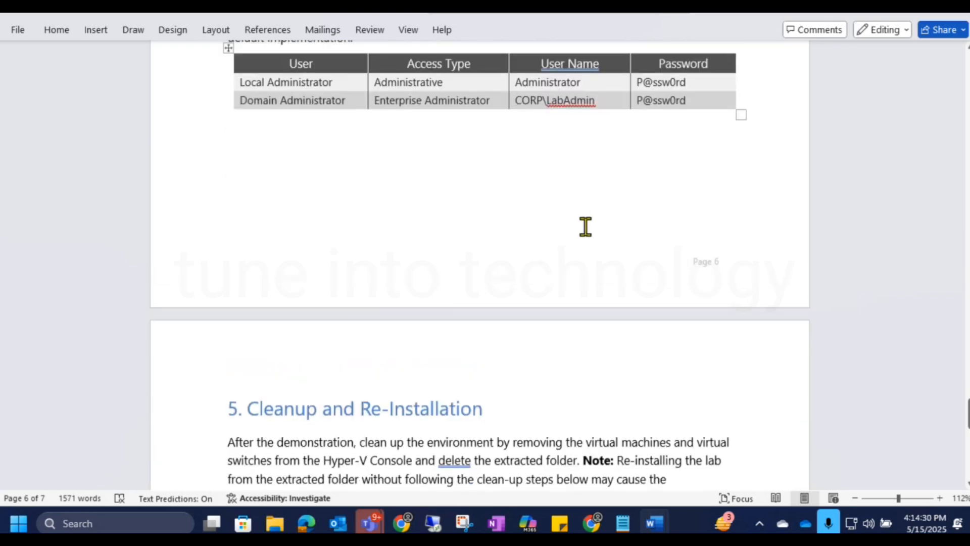
scroll(583, 229, "down", 5)
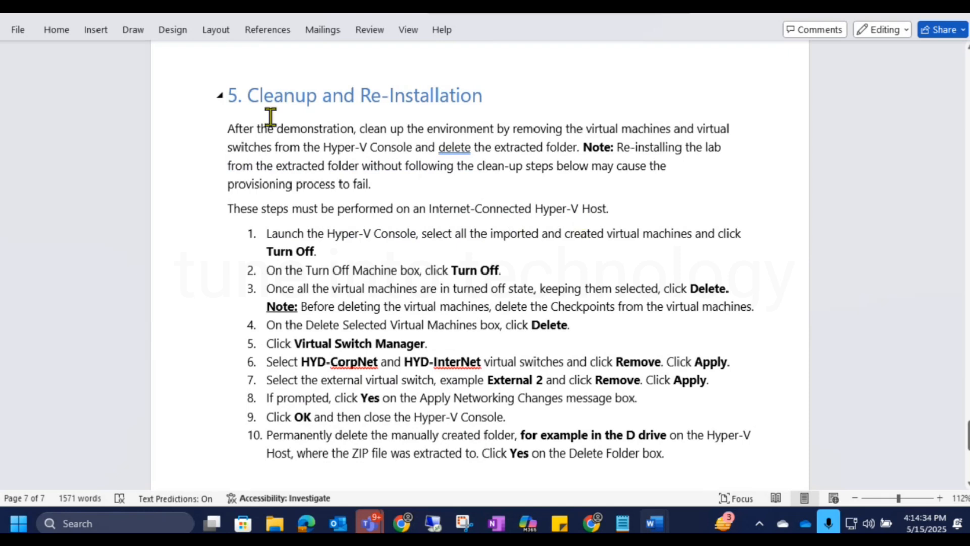
scroll(609, 233, "down", 2)
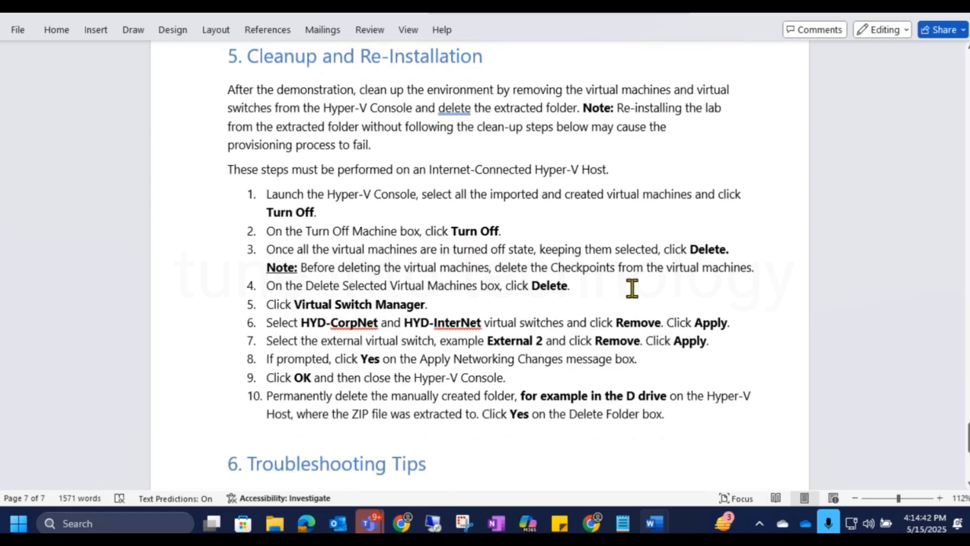
scroll(631, 288, "down", 8)
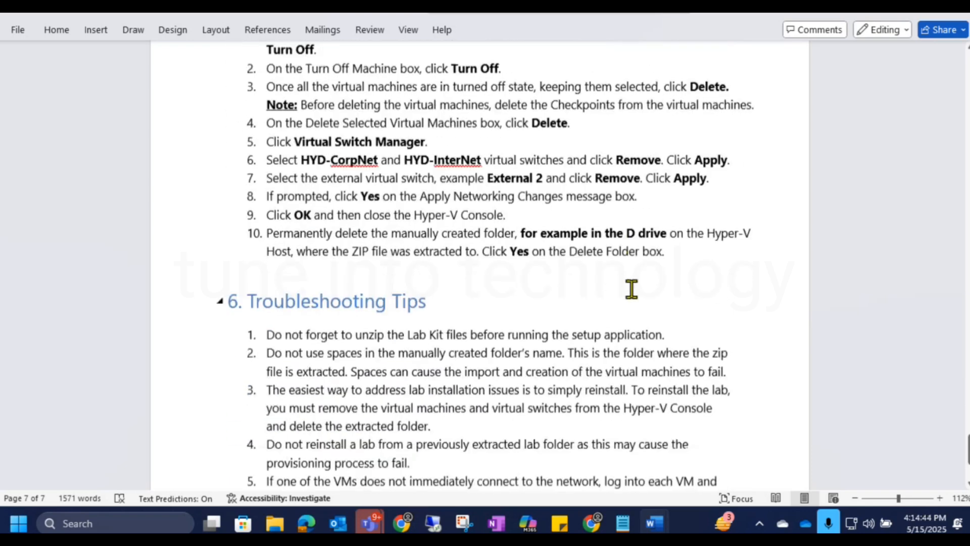
scroll(632, 288, "down", 8)
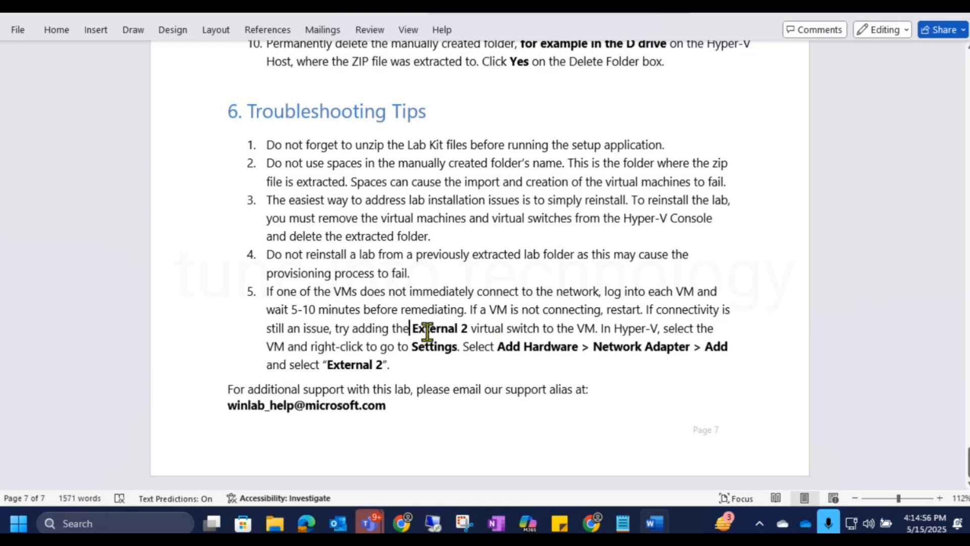
left_click_drag(395, 328, 468, 326)
left_click(481, 362)
Switch to the SonicSCCMLab-VM remote session and bring up Hyper-V Manager.
mouse_move(595, 525)
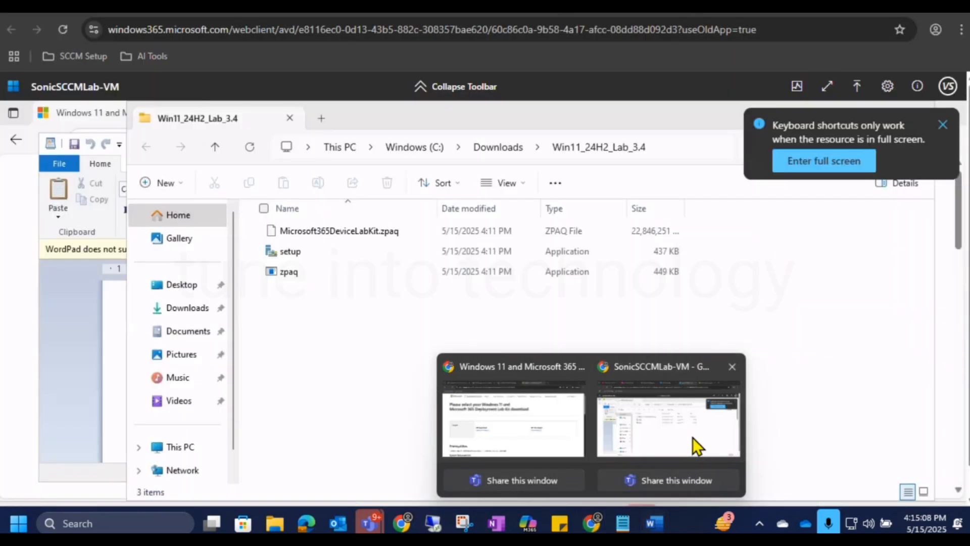
left_click(698, 445)
mouse_move(369, 523)
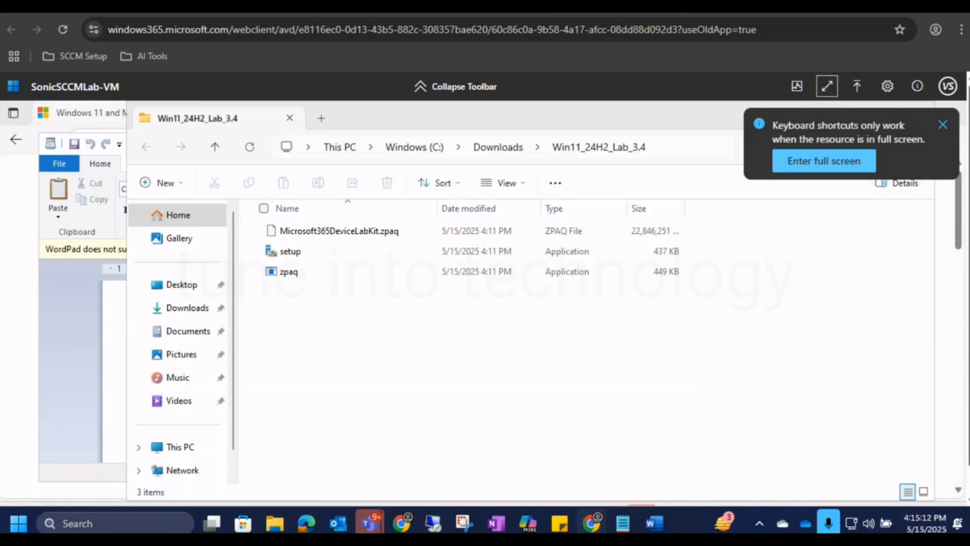
left_click_drag(968, 212, 969, 248)
left_click(552, 486)
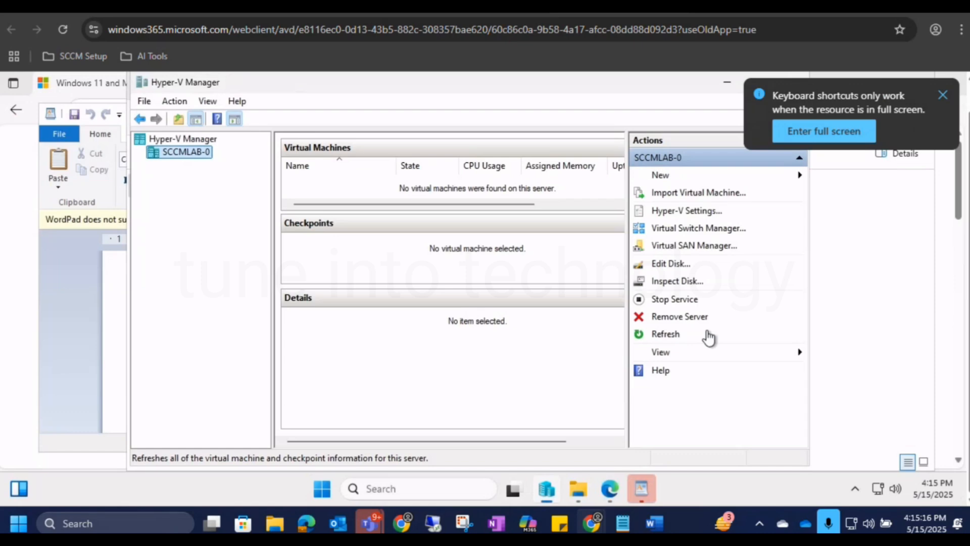
Check the External virtual switch's properties in the Virtual Switch Manager for SCCMLAB-0, and close the manager.
left_click(708, 231)
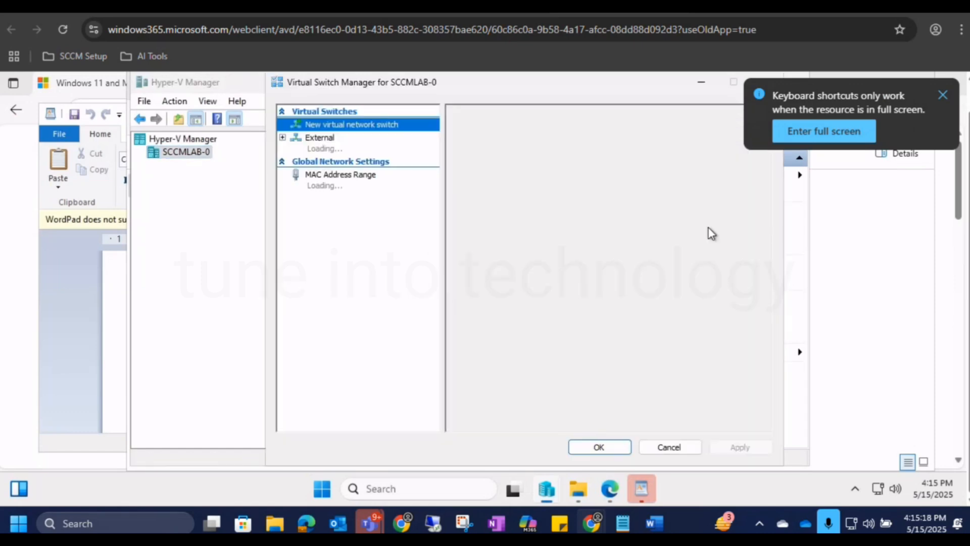
left_click(352, 144)
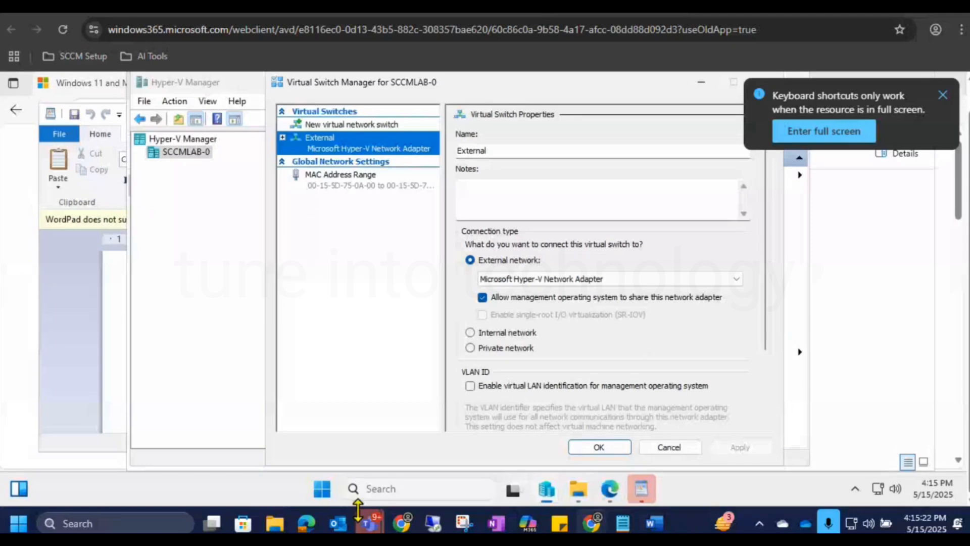
mouse_move(653, 526)
mouse_move(612, 437)
left_click(599, 447)
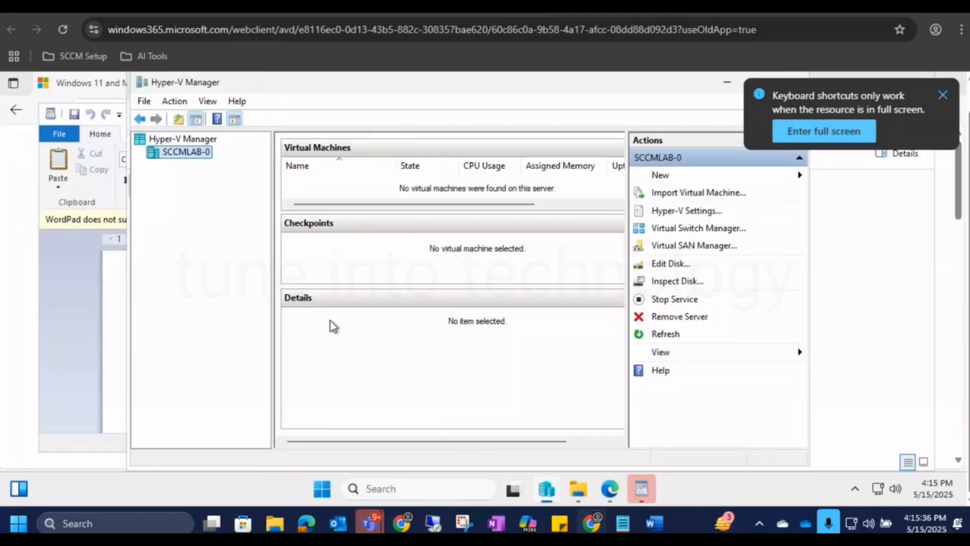
Show the remote session in full screen and bring the Win11_24H2_Lab_3.4 folder in front of Hyper-V Manager.
left_click(823, 131)
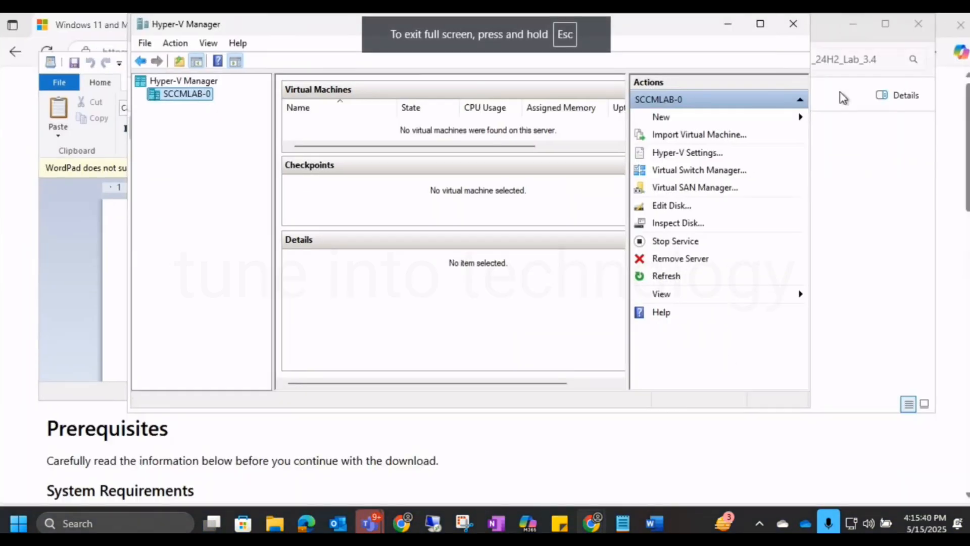
left_click_drag(314, 35, 324, 85)
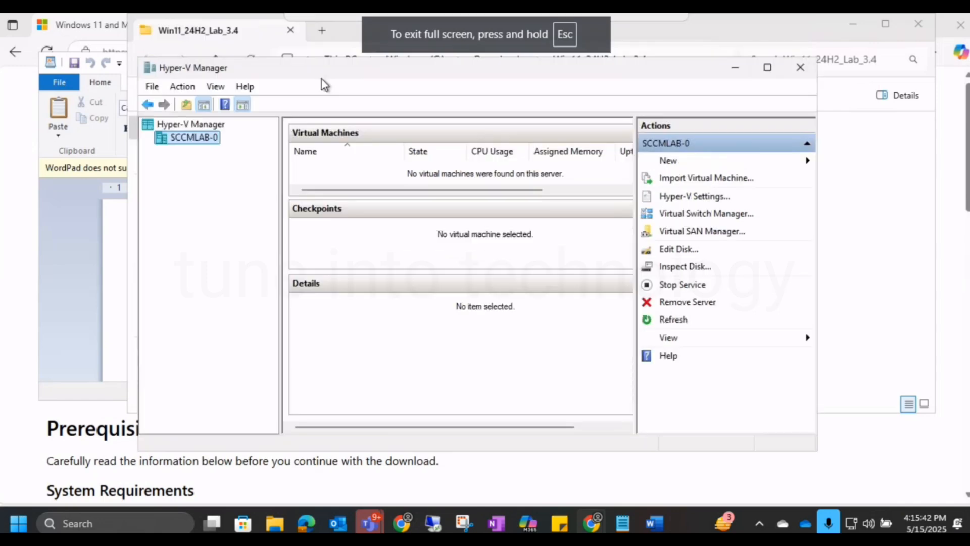
left_click(835, 84)
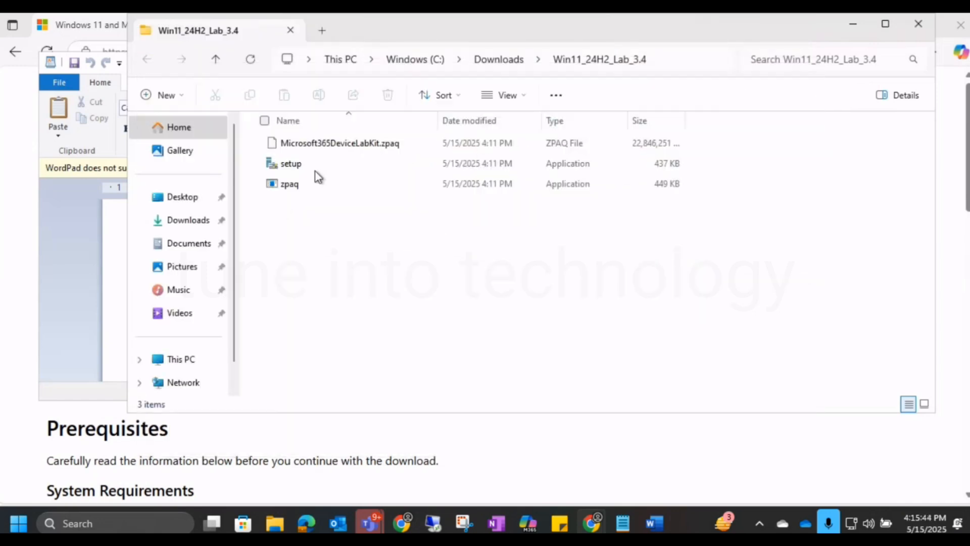
Run setup from the Win11_24H2_Lab_3.4 folder as administrator, allowing it through the SmartScreen and User Account Control prompts.
left_click(314, 169)
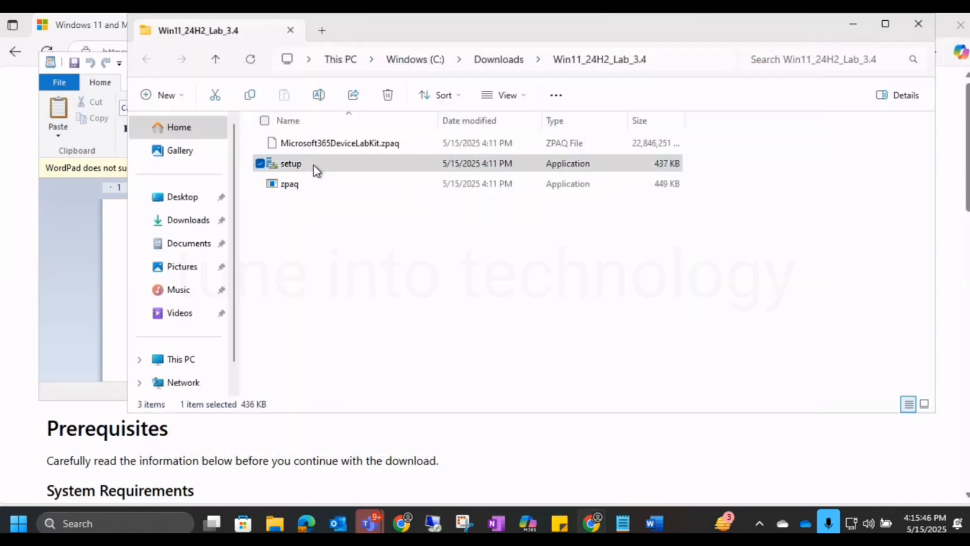
right_click(317, 169)
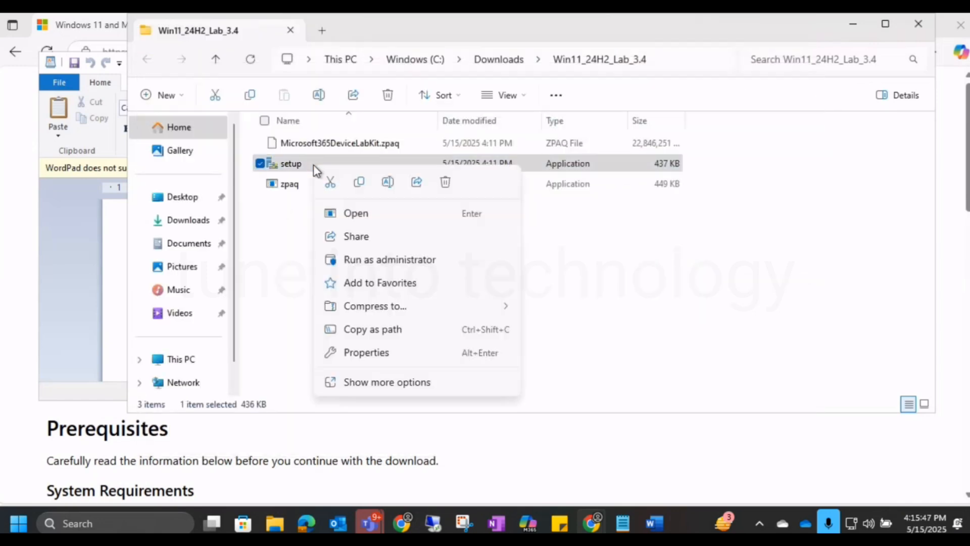
left_click(390, 260)
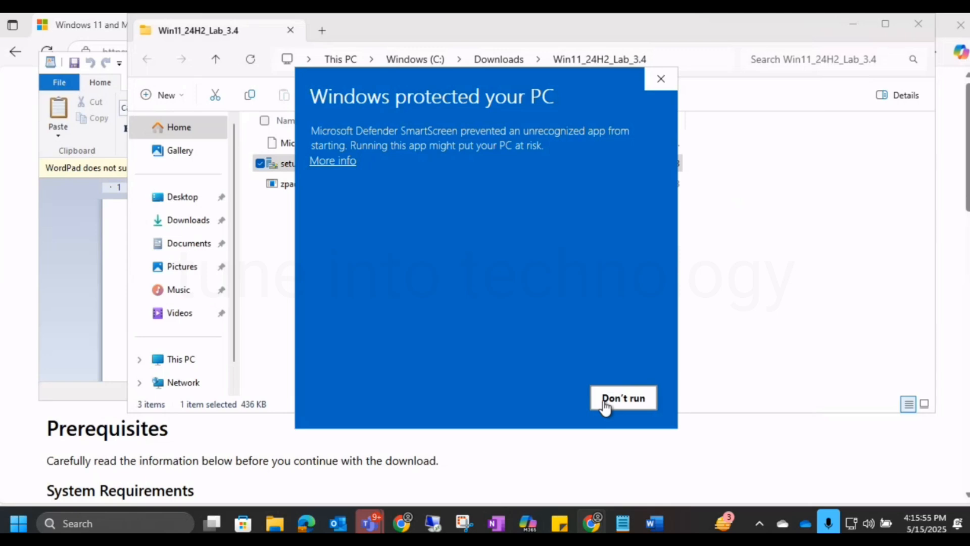
left_click(339, 162)
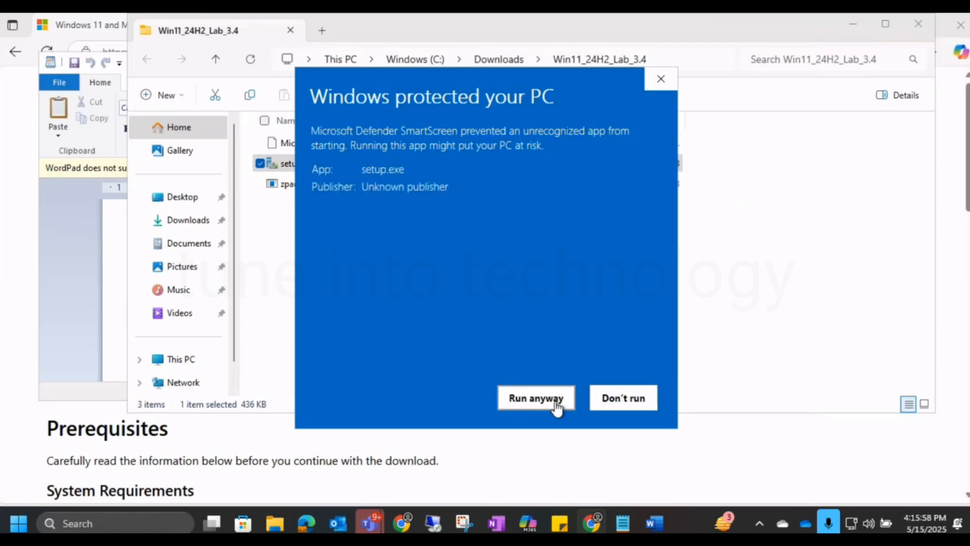
left_click(556, 407)
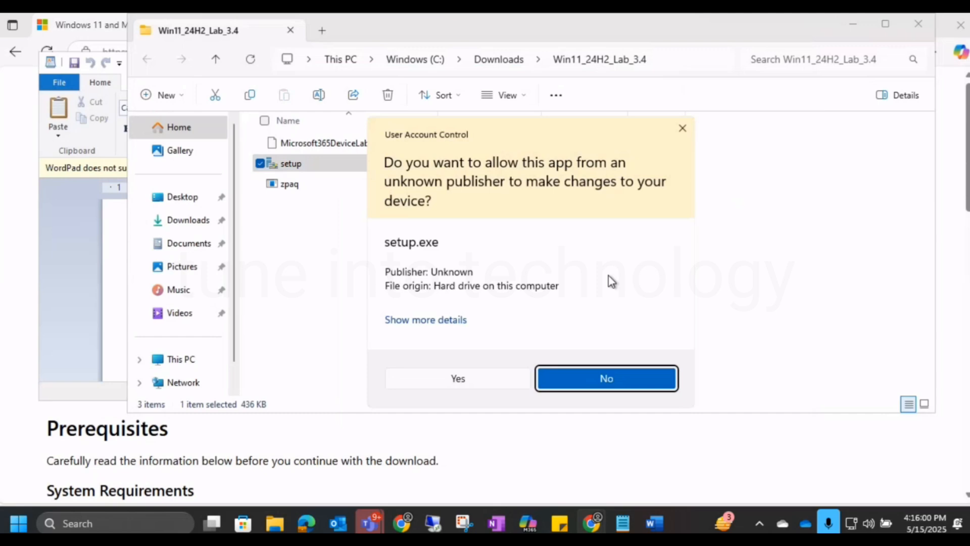
left_click(476, 384)
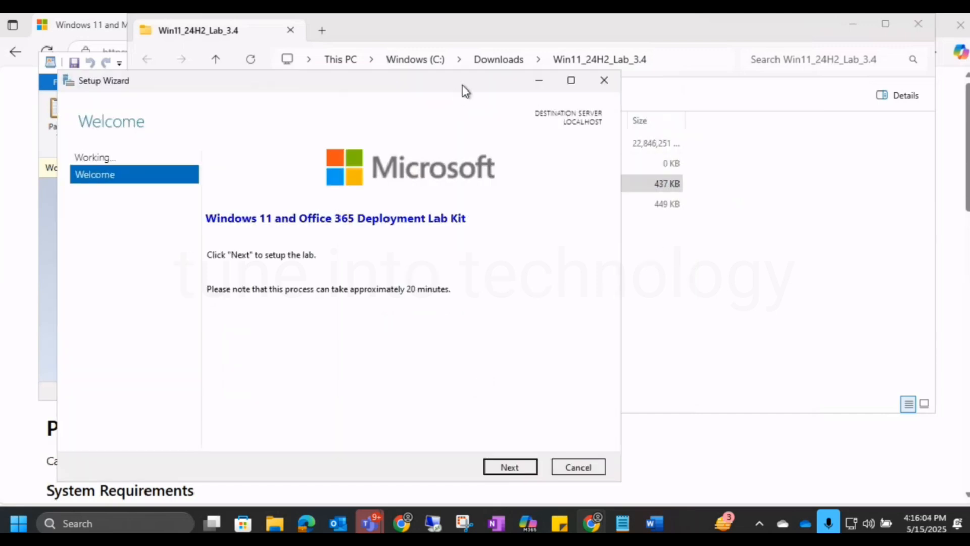
Advance the Setup Wizard past its license terms to launch the lab provisioning, and show its progress outside full screen.
left_click_drag(461, 88, 582, 52)
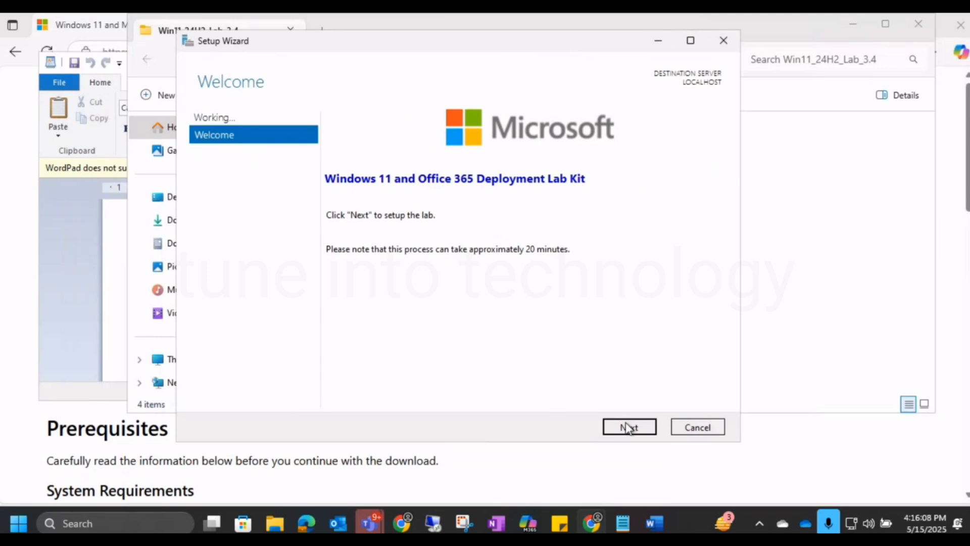
left_click(638, 437)
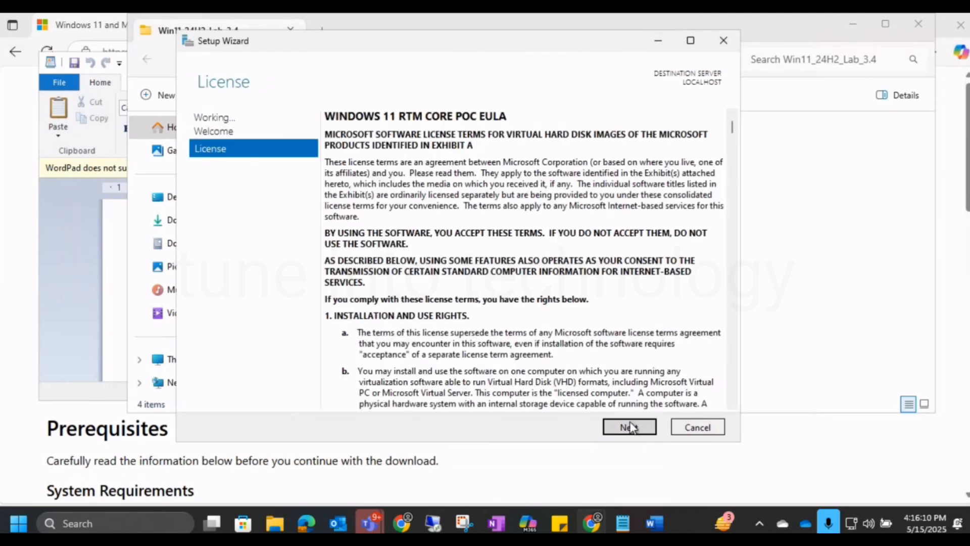
left_click(590, 328)
left_click_drag(733, 130, 732, 395)
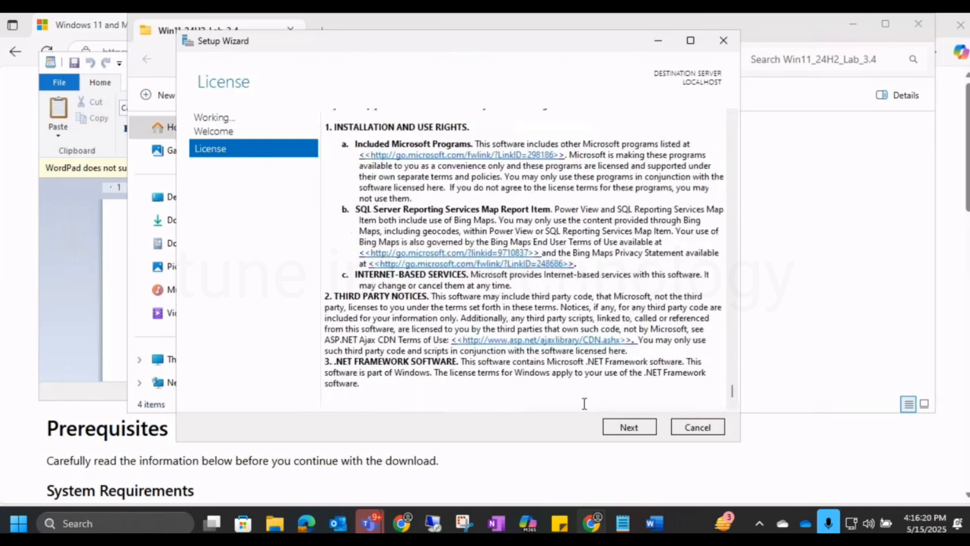
left_click(627, 427)
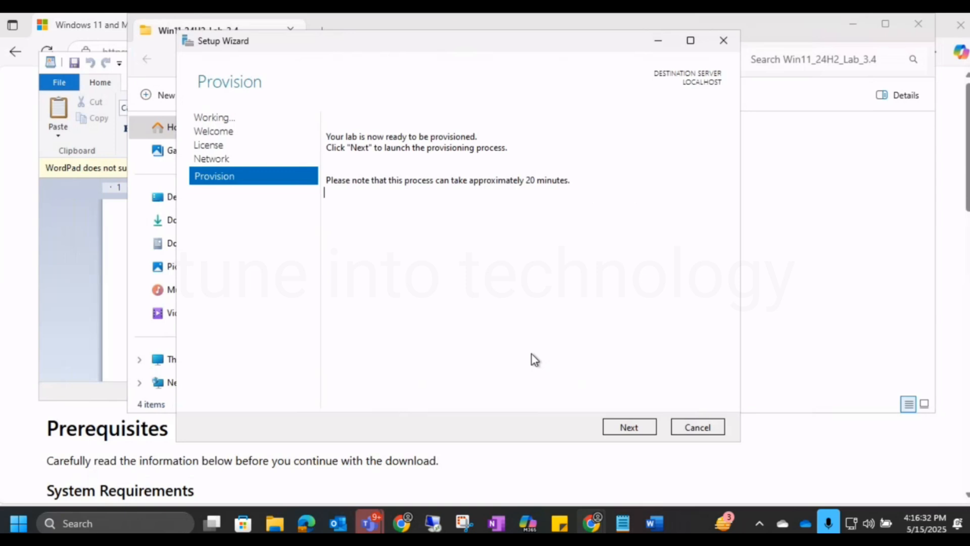
left_click(643, 429)
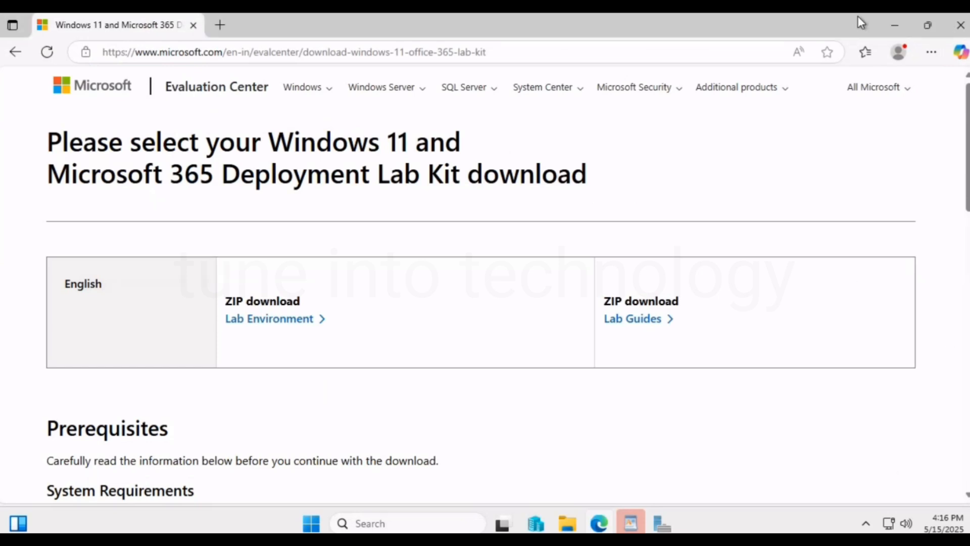
key("F11")
left_click(665, 491)
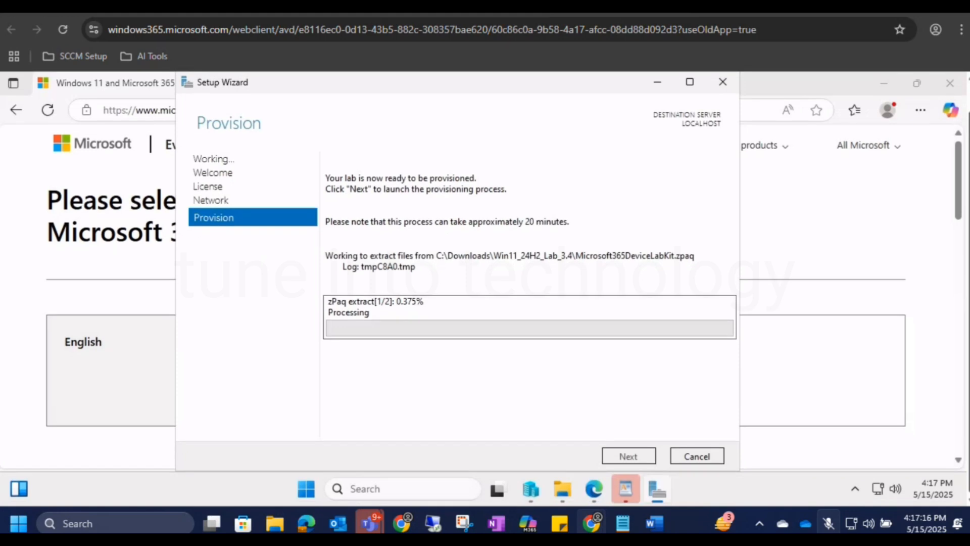
left_click(829, 523)
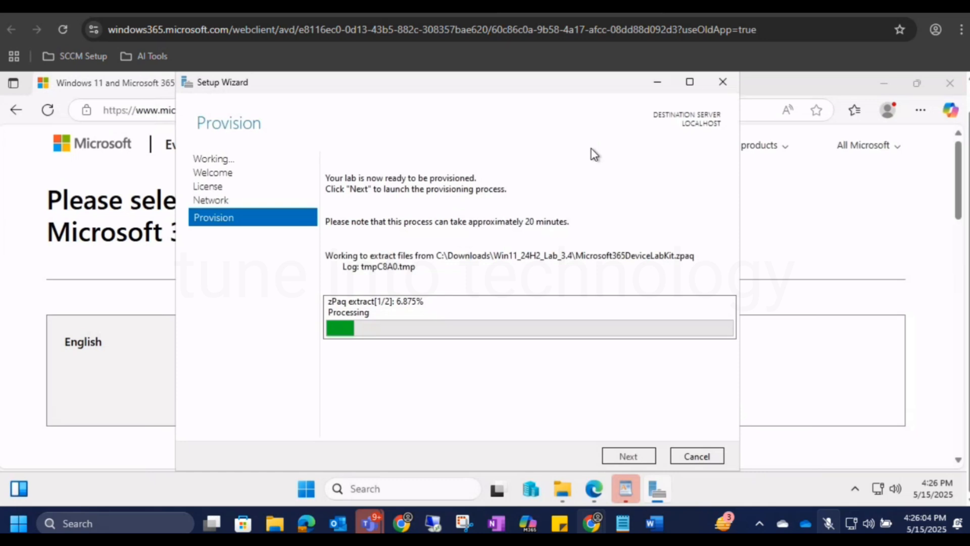
left_click(828, 523)
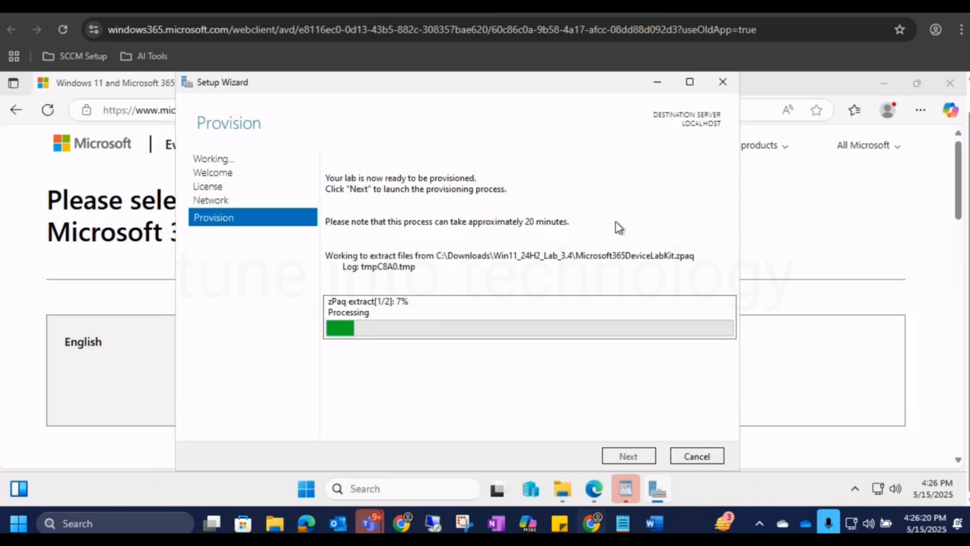
left_click(829, 524)
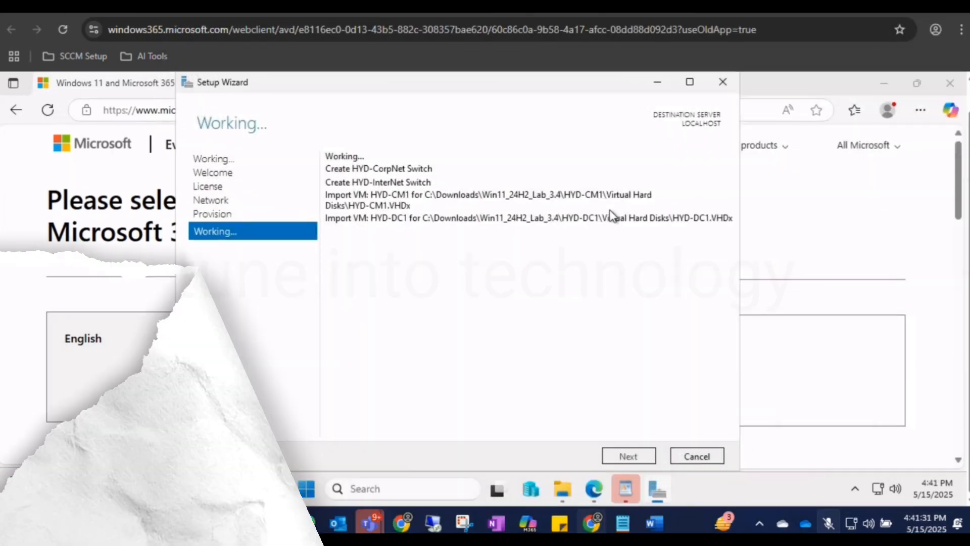
left_click(829, 523)
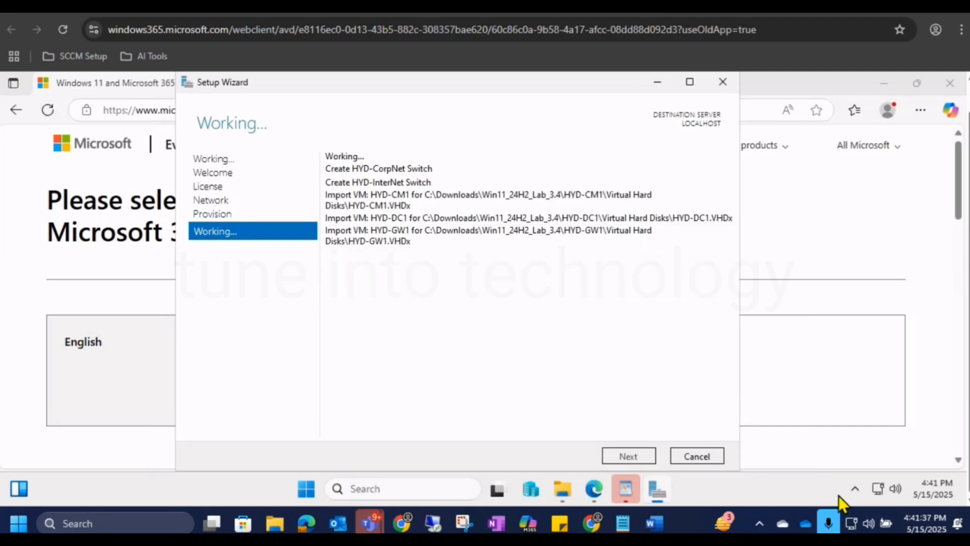
left_click(829, 526)
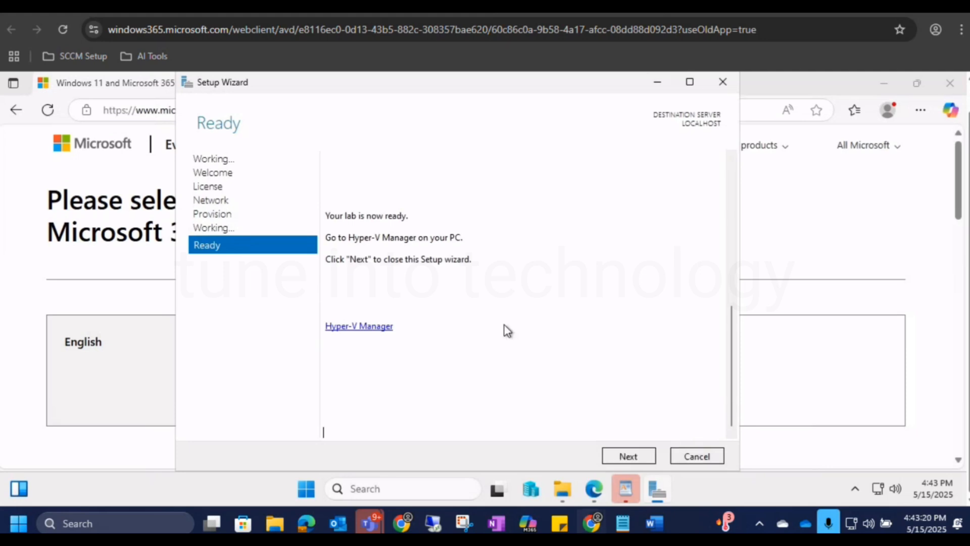
Close the finished Setup Wizard and open Hyper-V Manager maximized in the full-screen remote session.
left_click(629, 456)
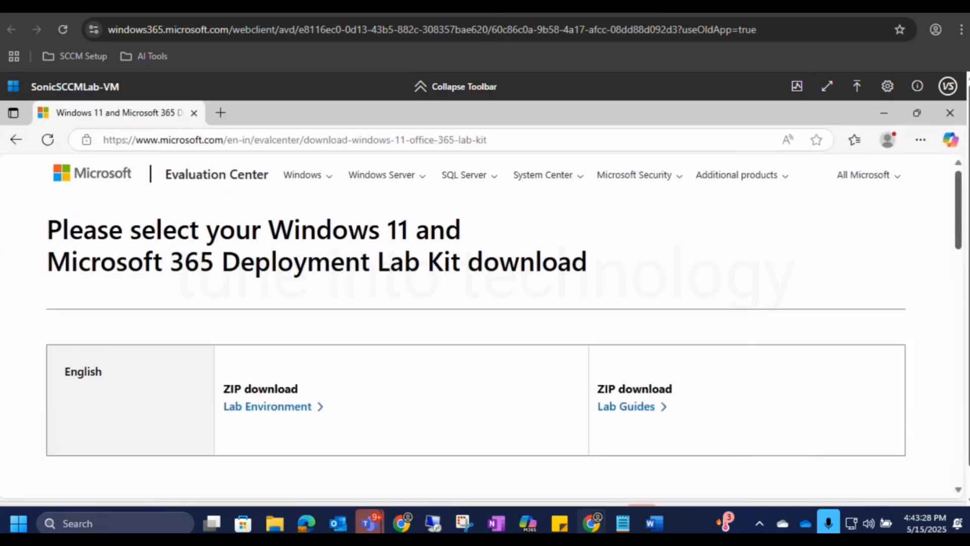
left_click(821, 86)
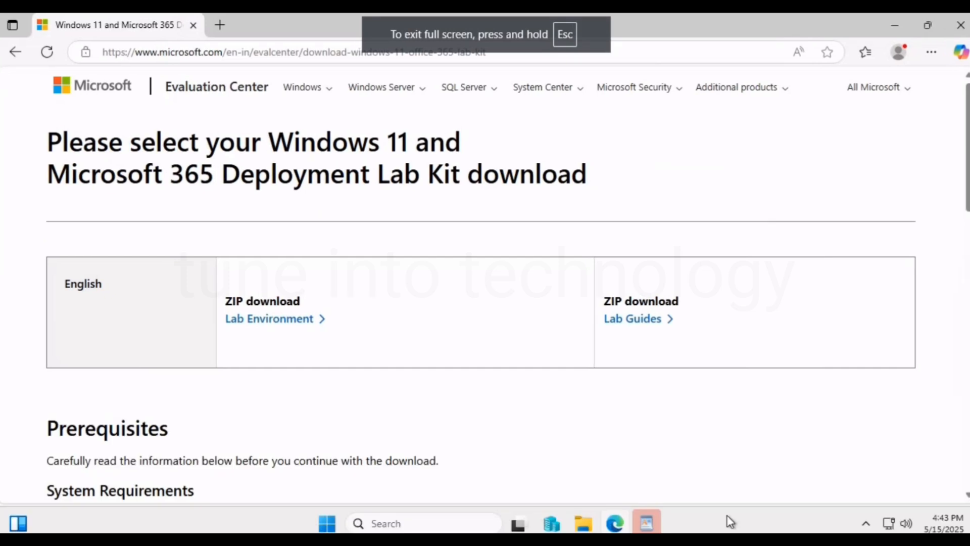
left_click(549, 526)
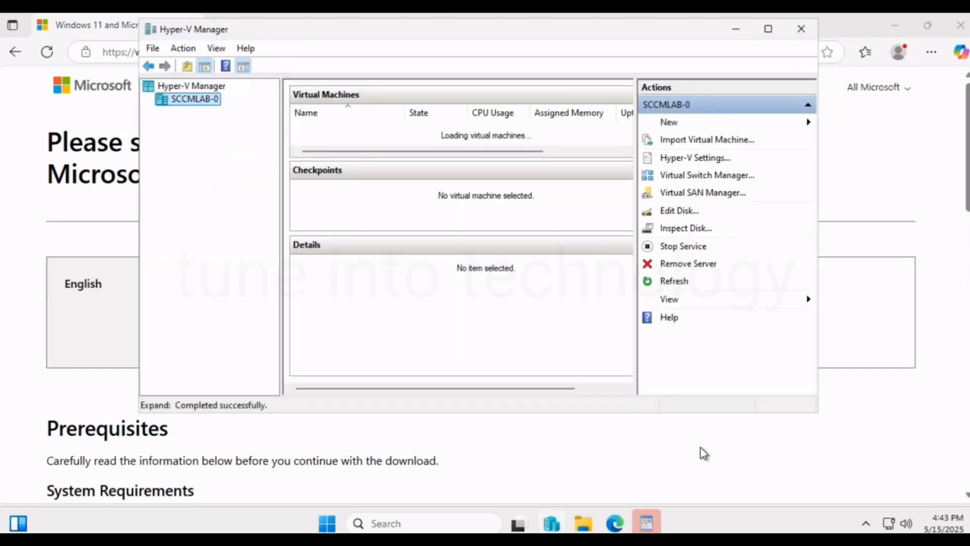
left_click(767, 33)
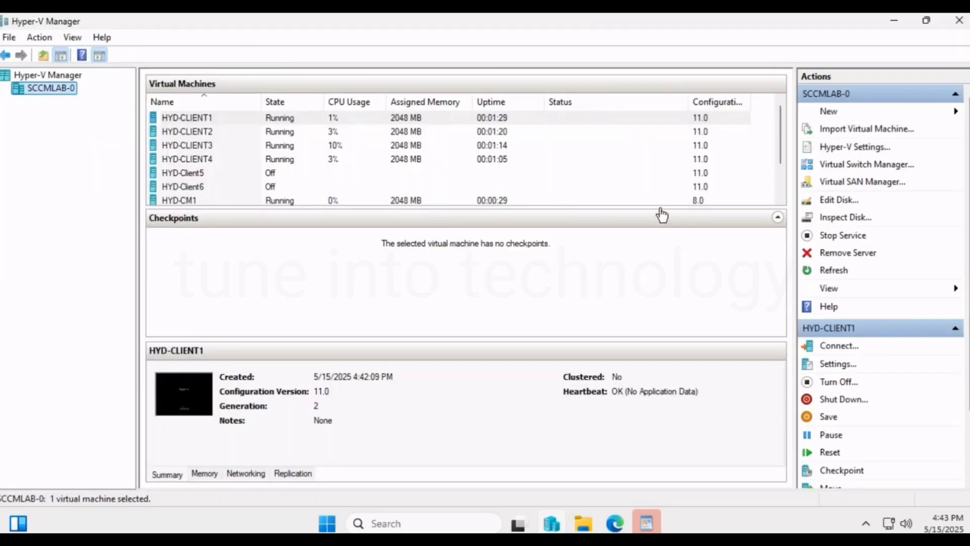
Enlarge the Virtual Machines list and look through the HYD-CM1, HYD-DC1, HYD-GW1, HYD-Client6 and HYD-Client5 machines.
left_click_drag(654, 208, 668, 298)
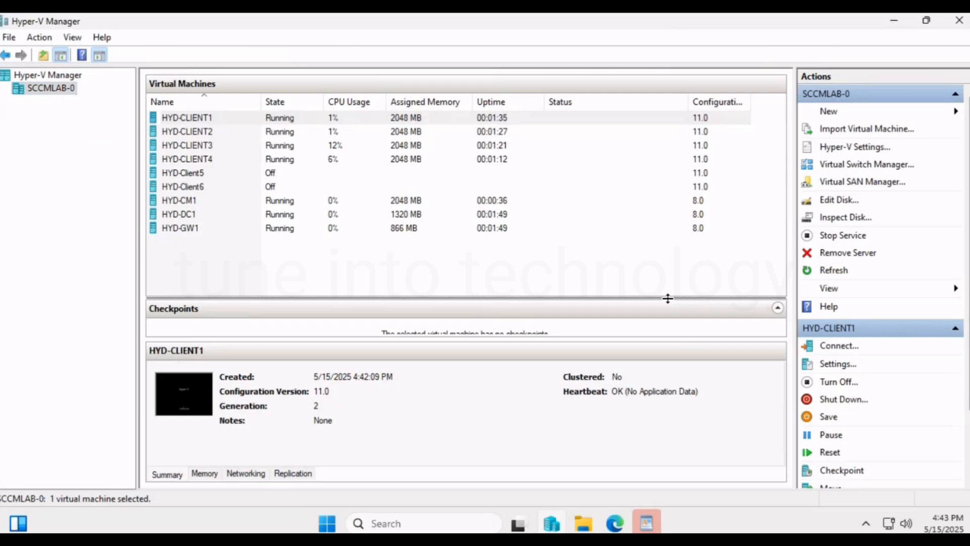
left_click(194, 205)
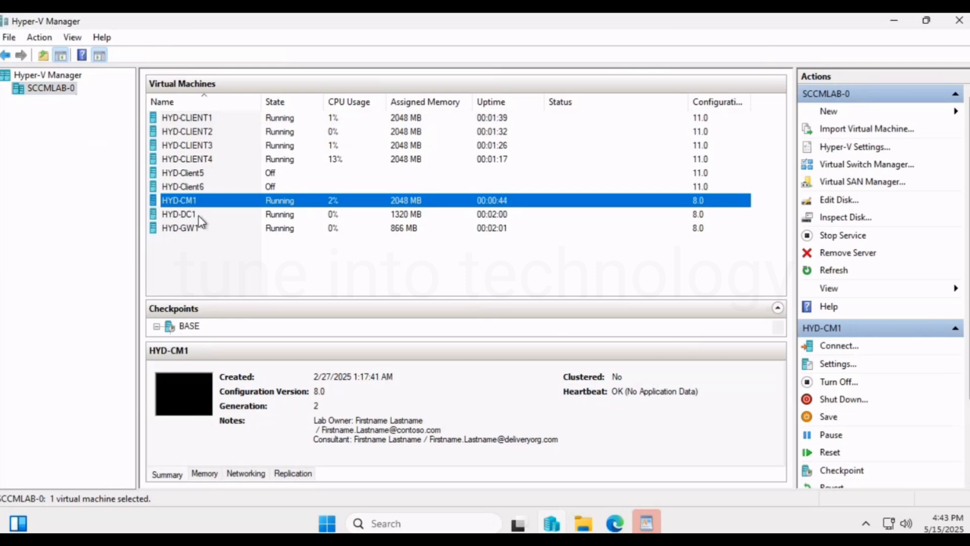
left_click(197, 215)
left_click(202, 228)
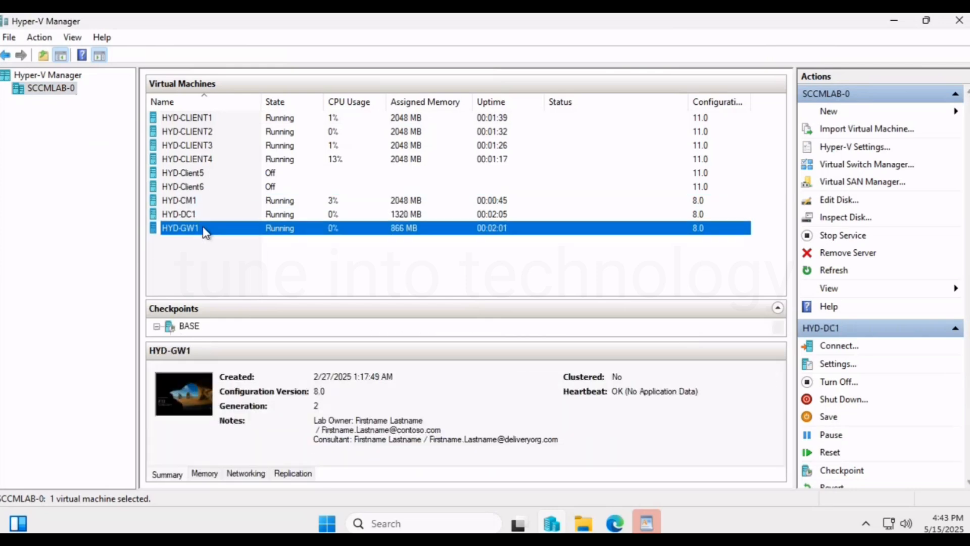
left_click(211, 186)
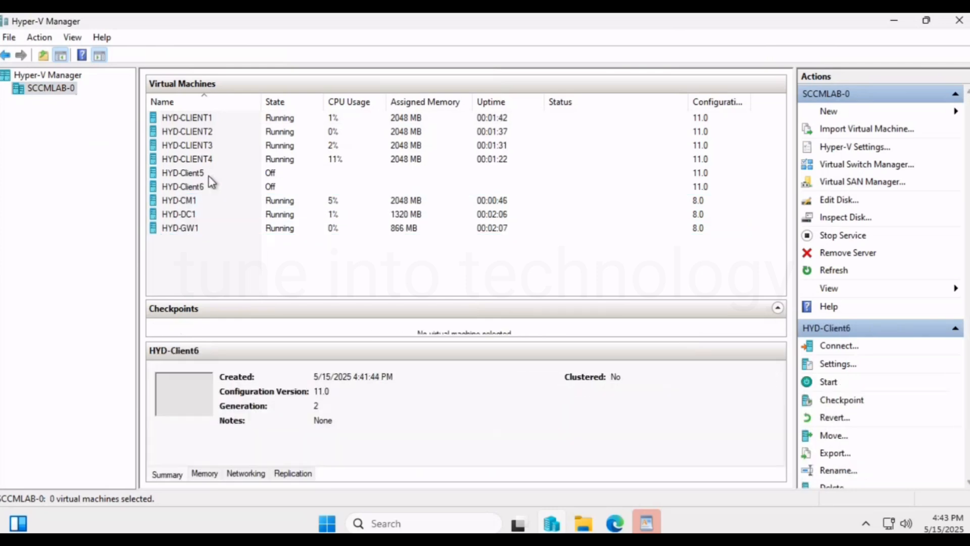
left_click(209, 174)
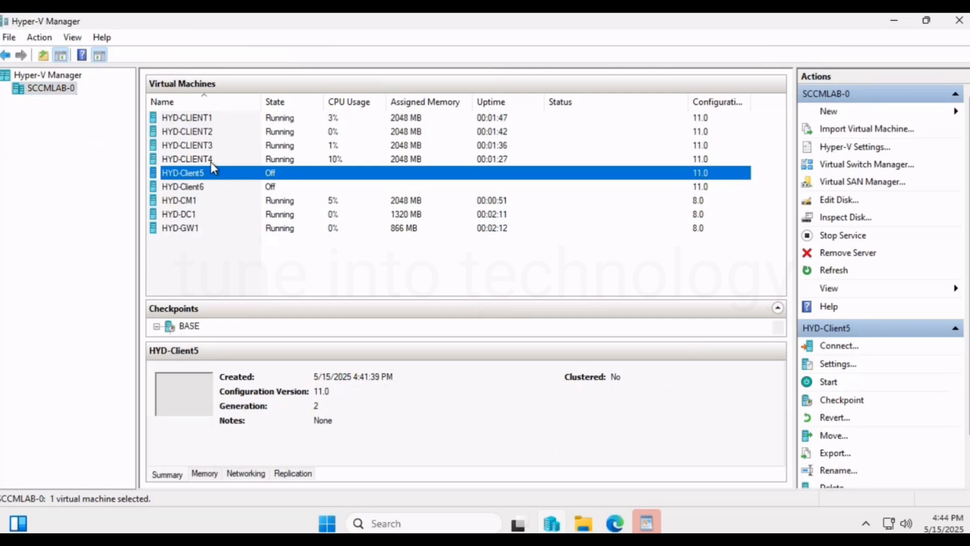
Turn off the HYD-CLIENT1, HYD-CLIENT2, HYD-CLIENT3 and HYD-CLIENT4 virtual machines together, confirming the action.
left_click(225, 117)
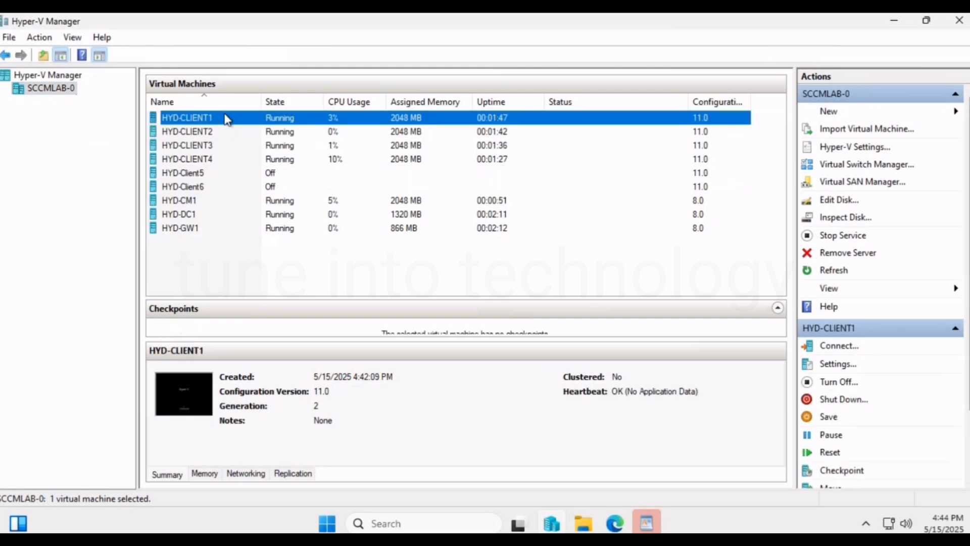
key("shift+Down")
key("shift+Down")
key("shift+Down")
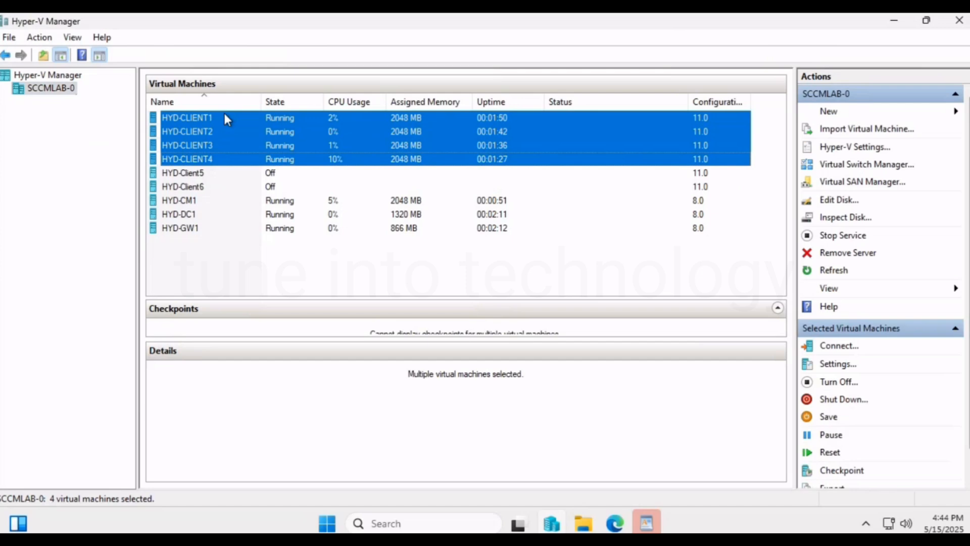
right_click(244, 128)
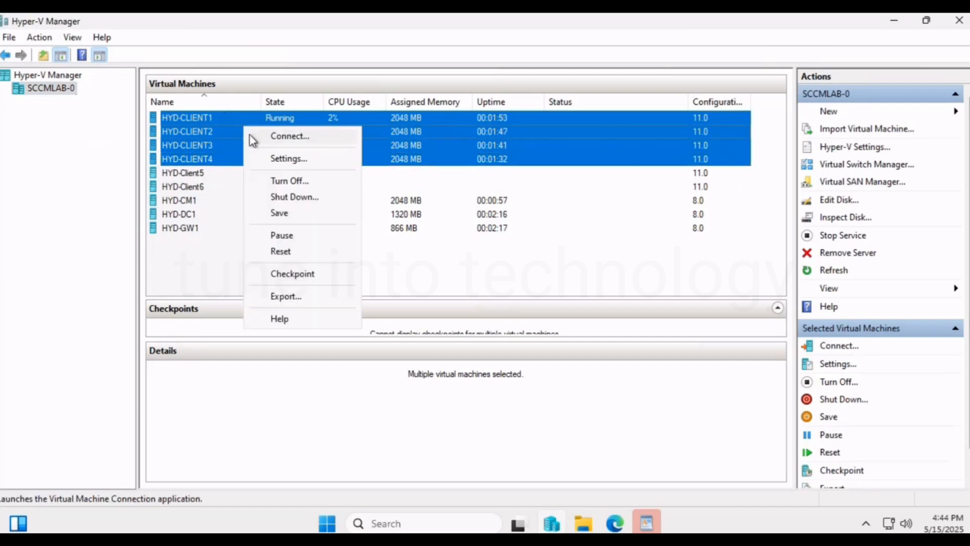
left_click(281, 182)
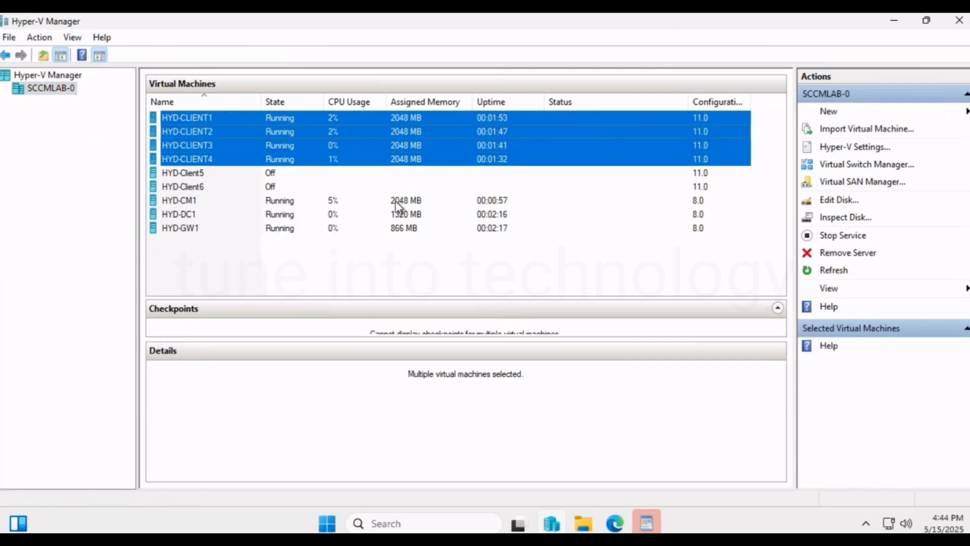
left_click(503, 282)
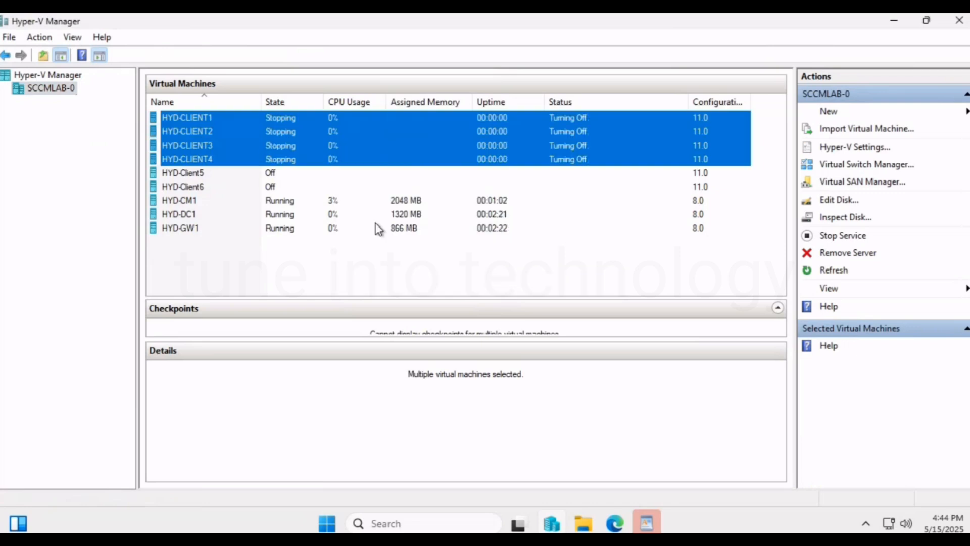
Connect to the HYD-CM1 virtual machine, and view its console in full screen before restoring the connection window.
left_click(195, 202)
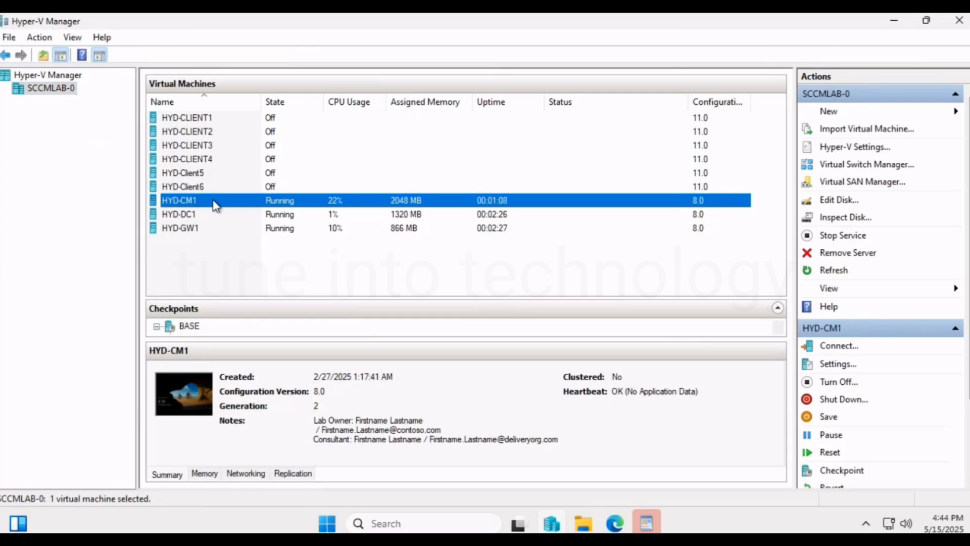
right_click(216, 205)
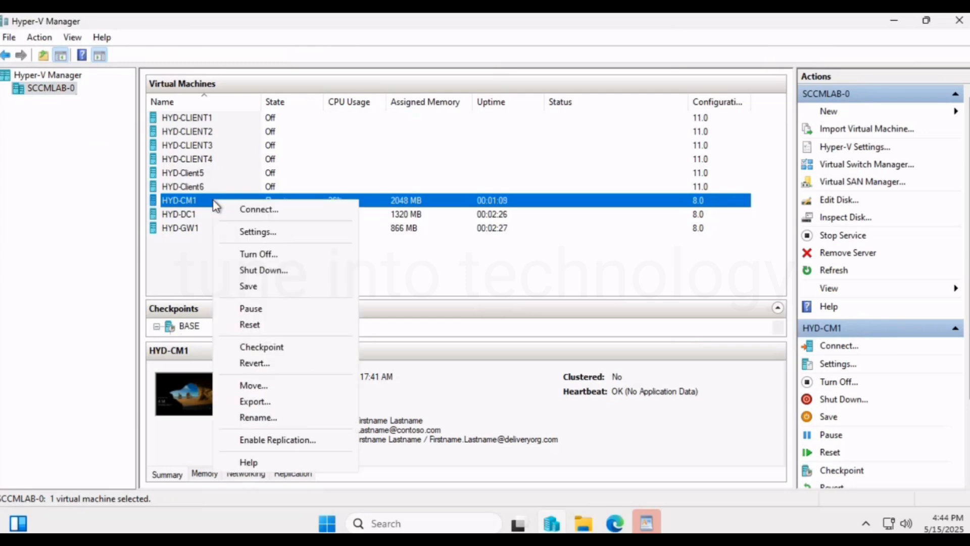
left_click(299, 215)
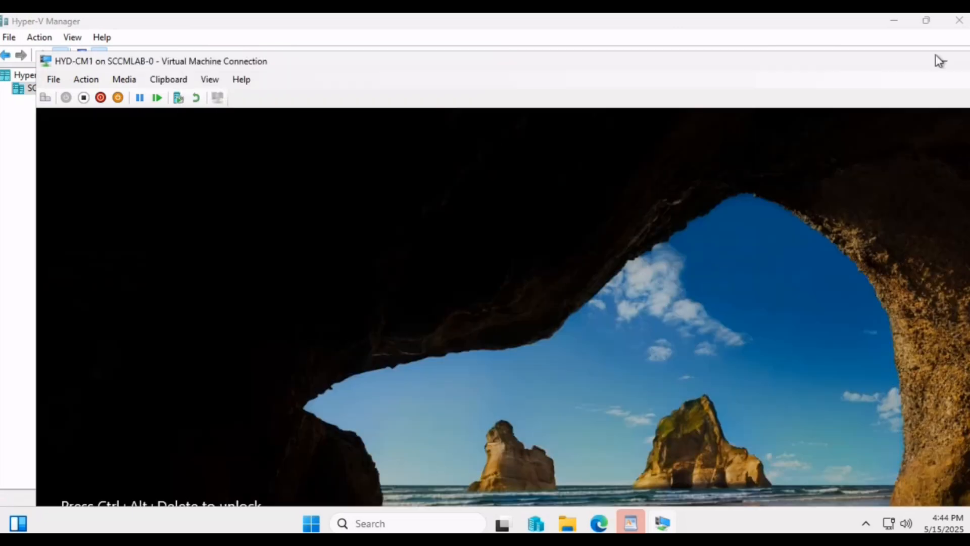
left_click(964, 61)
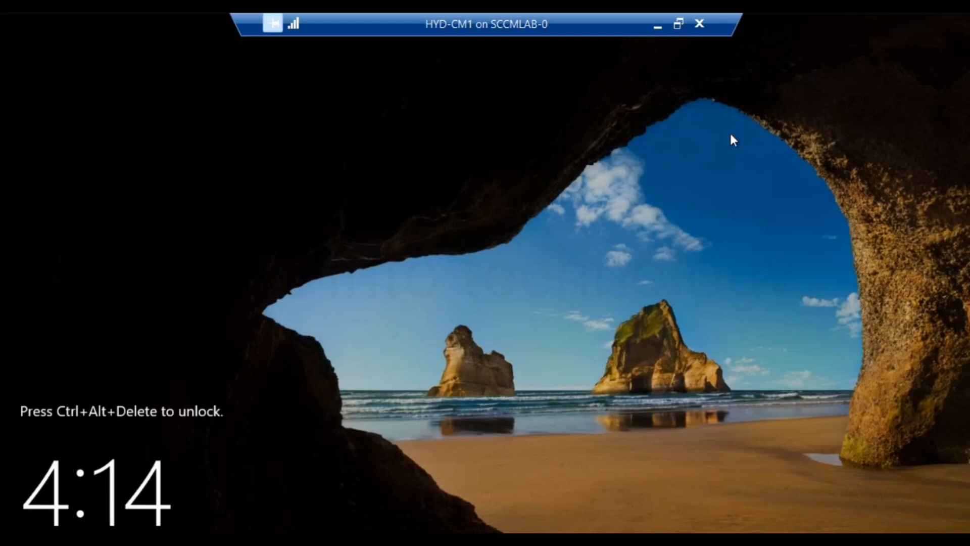
left_click(677, 26)
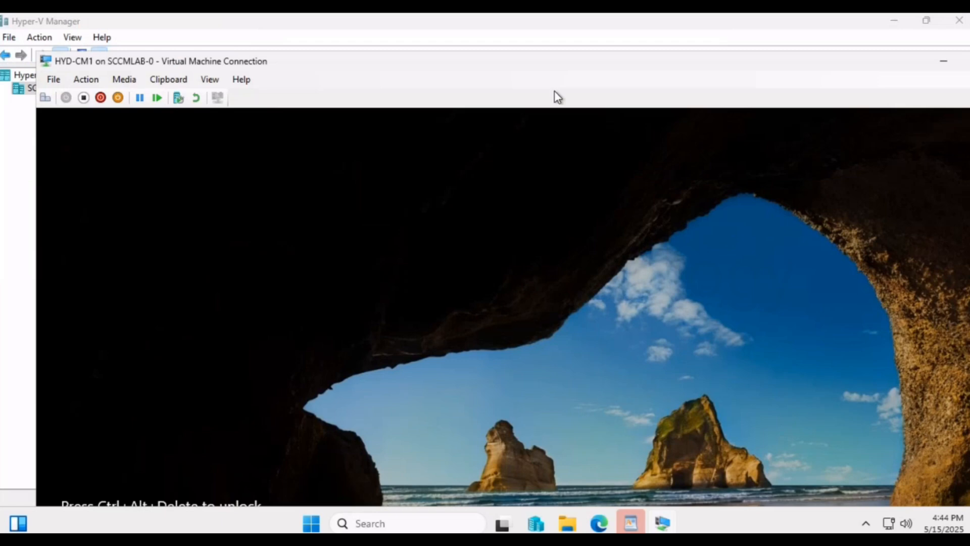
Send Ctrl+Alt+Delete to the HYD-CM1 virtual machine to reach its sign-in screen, and expand the connection window.
left_click_drag(500, 61, 502, 54)
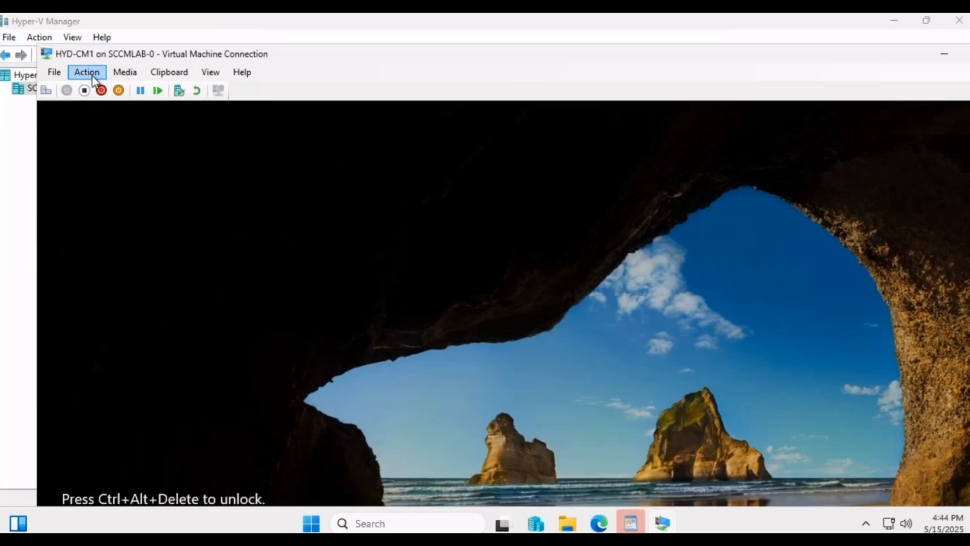
left_click(86, 71)
left_click(98, 91)
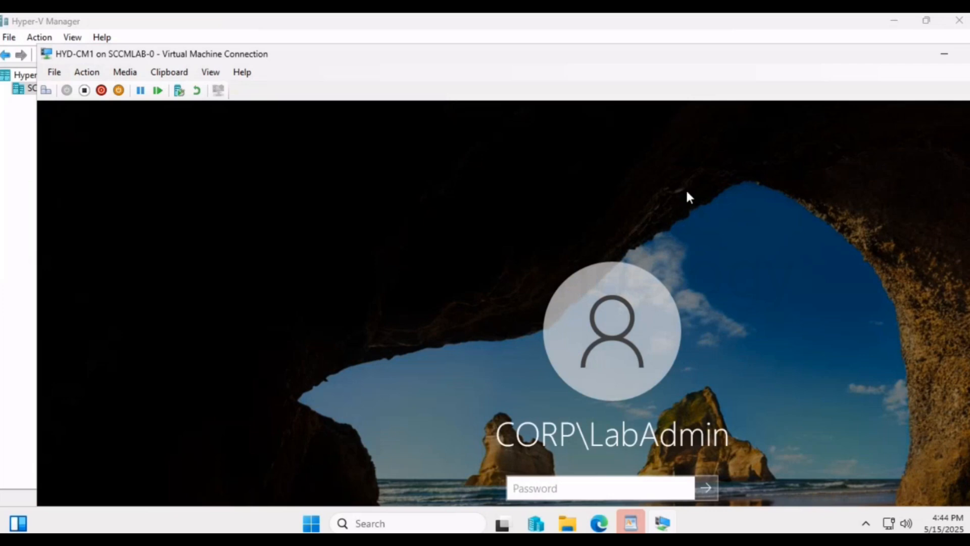
double_click(694, 59)
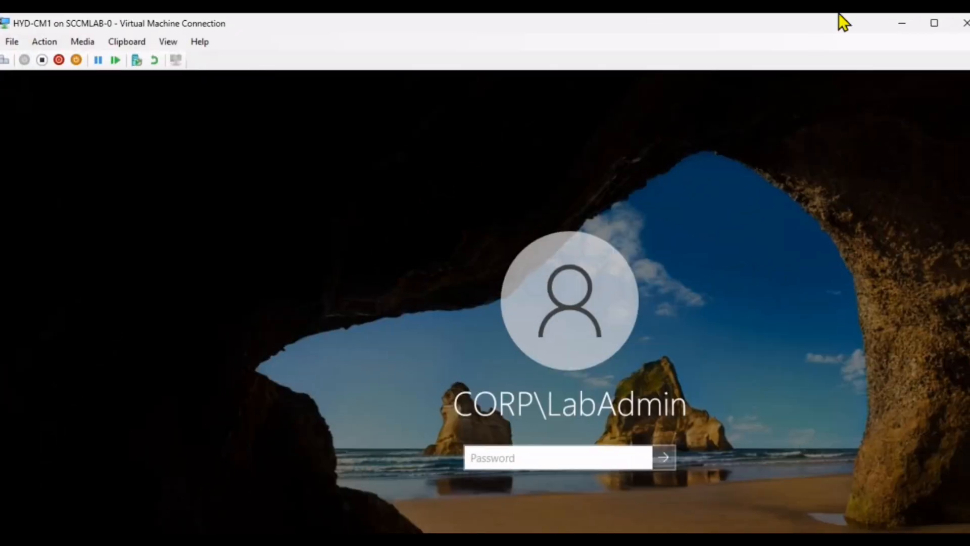
Look up the domain administrator credentials in section 4.4 of the Word setup guide, and return to the HYD-CM1 console in full screen.
key("F11")
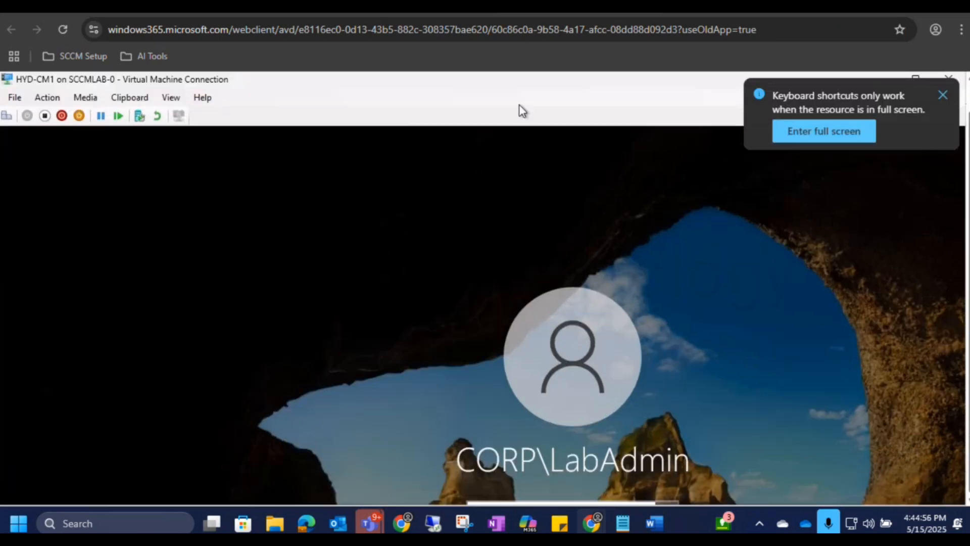
left_click(942, 96)
mouse_move(660, 530)
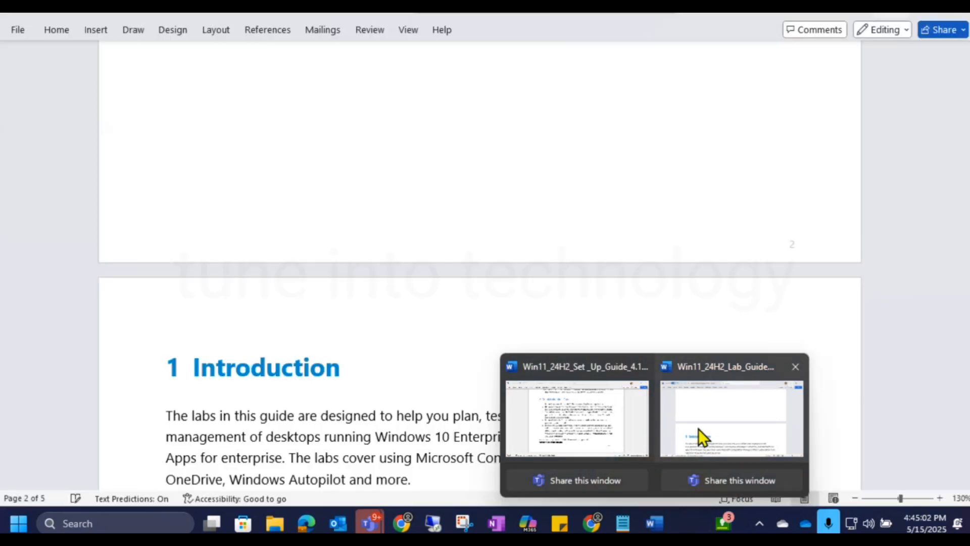
left_click(698, 429)
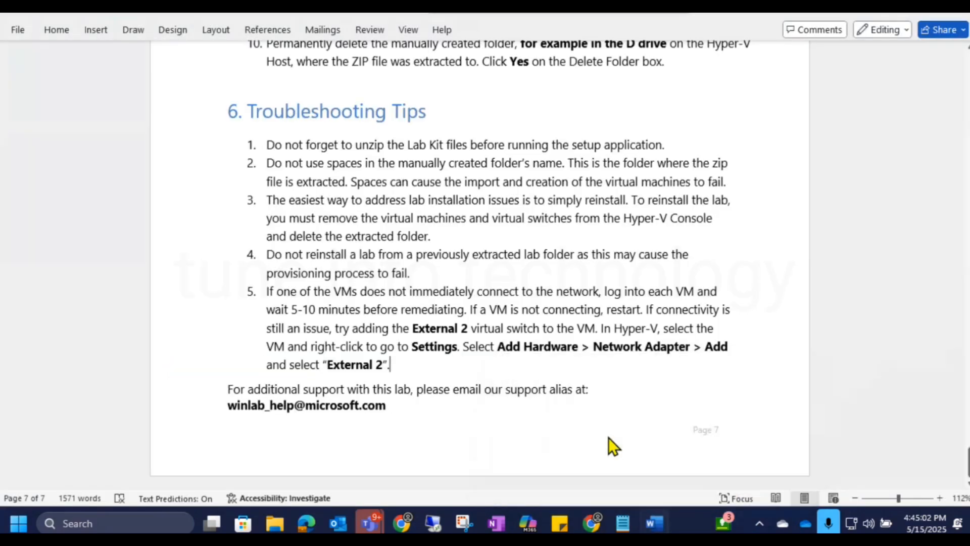
scroll(784, 390, "up", 10)
scroll(770, 367, "up", 2)
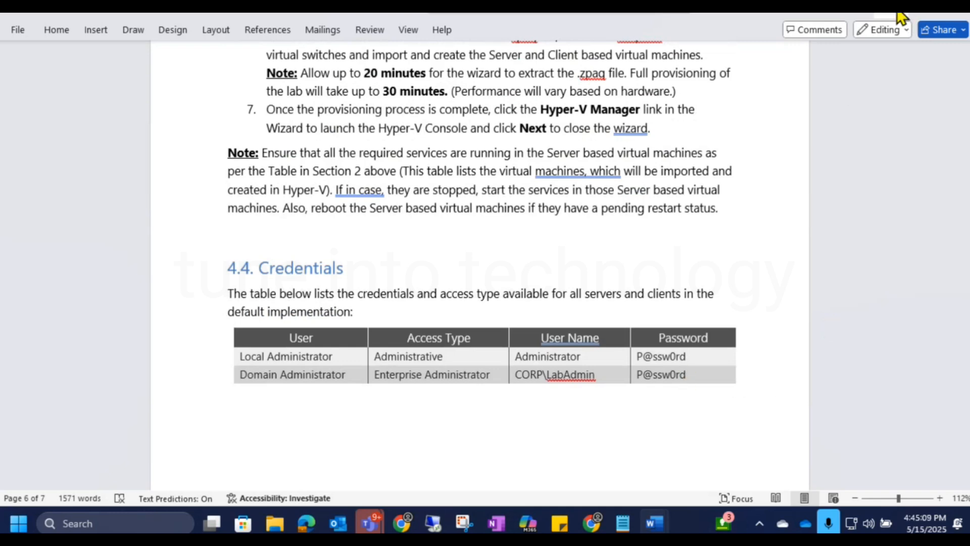
key("alt+Tab")
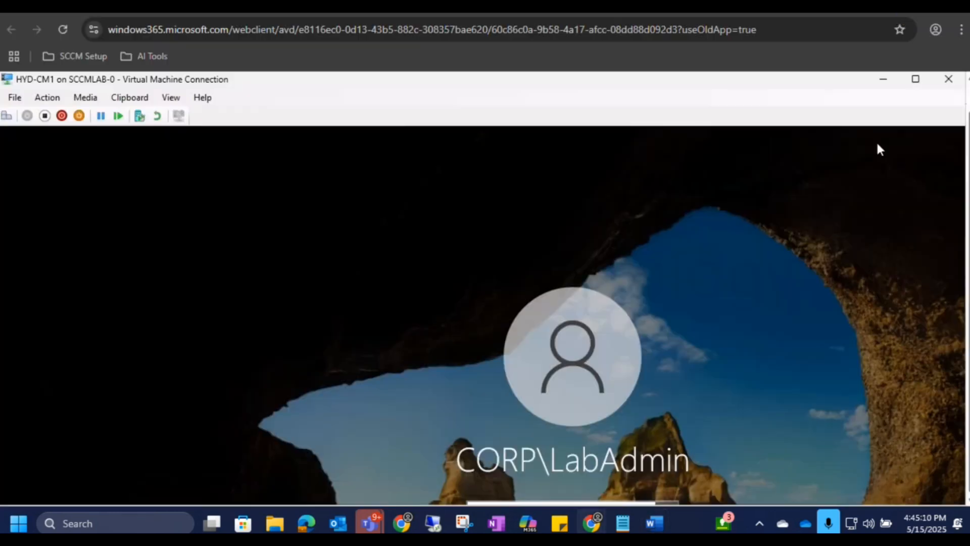
left_click(919, 79)
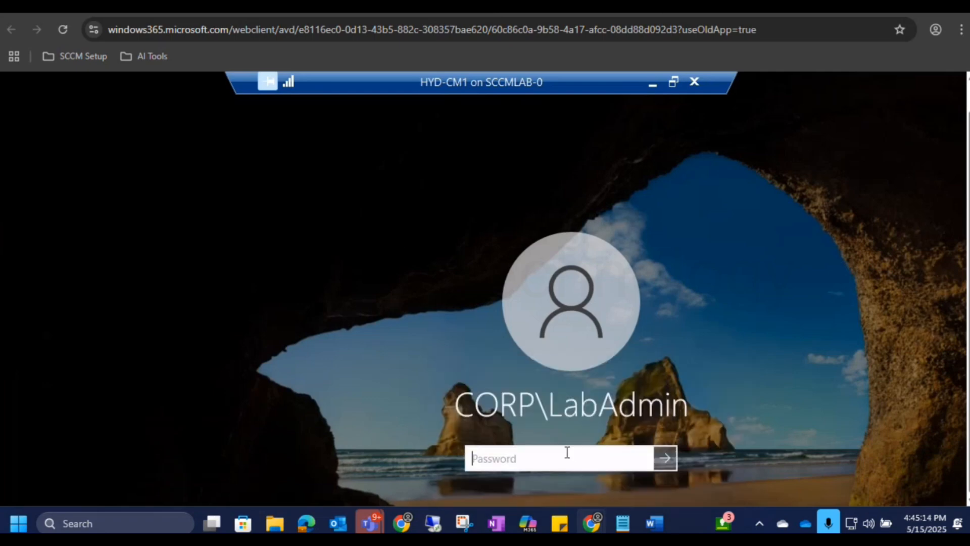
Try to sign in to HYD-CM1 with the domain lab administrator's password, and dismiss the sign-in message.
type("•••••••••••")
key("Return")
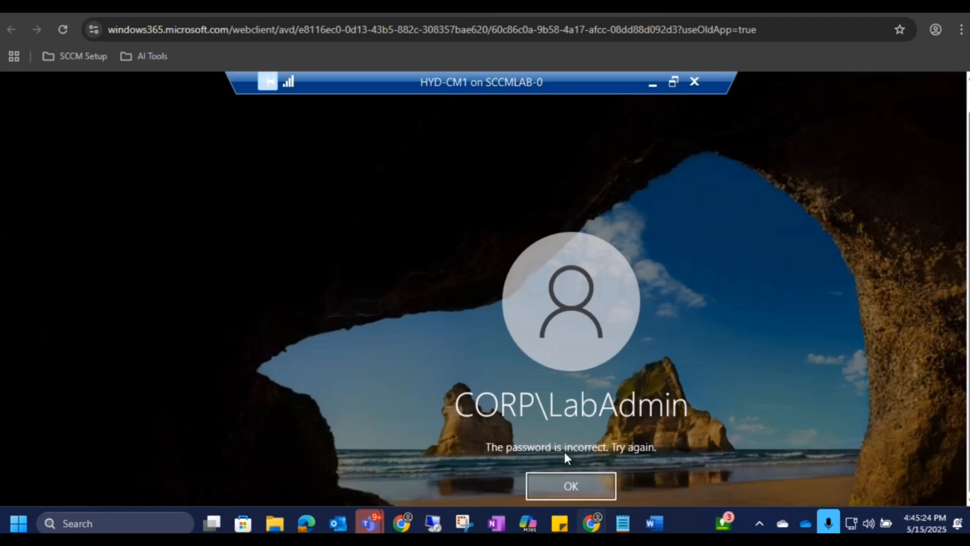
key("Return")
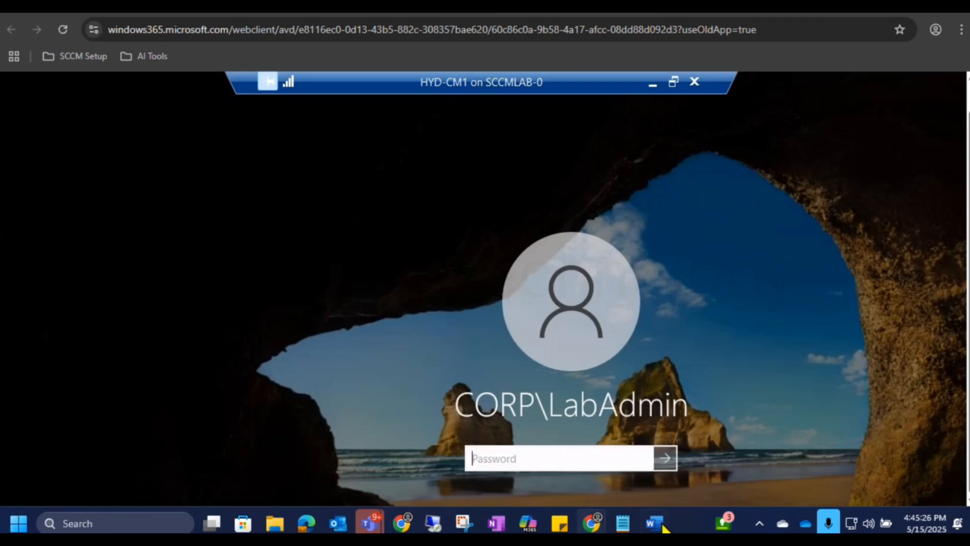
Recheck the password listed in the setup guide's Credentials table and return to the HYD-CM1 password field.
mouse_move(653, 523)
left_click(645, 409)
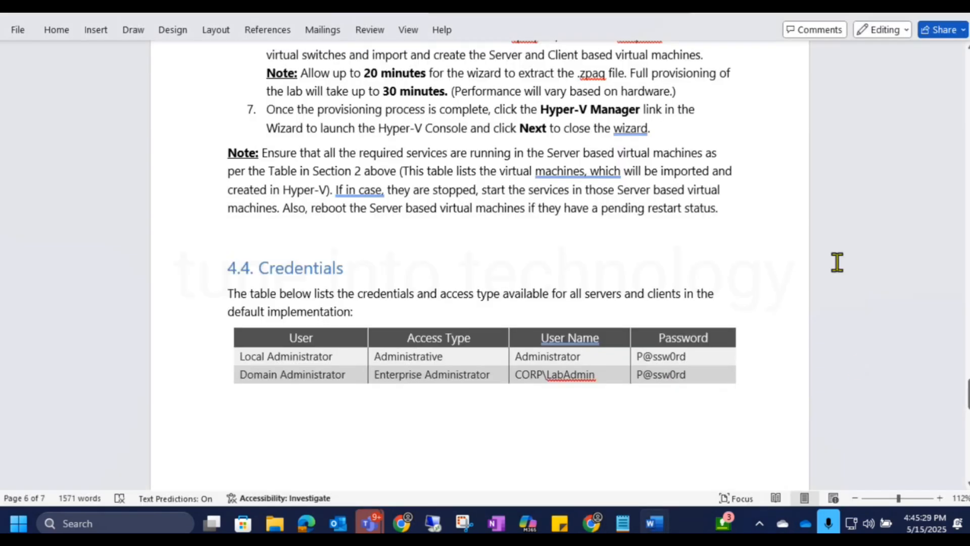
left_click(896, 11)
left_click(526, 458)
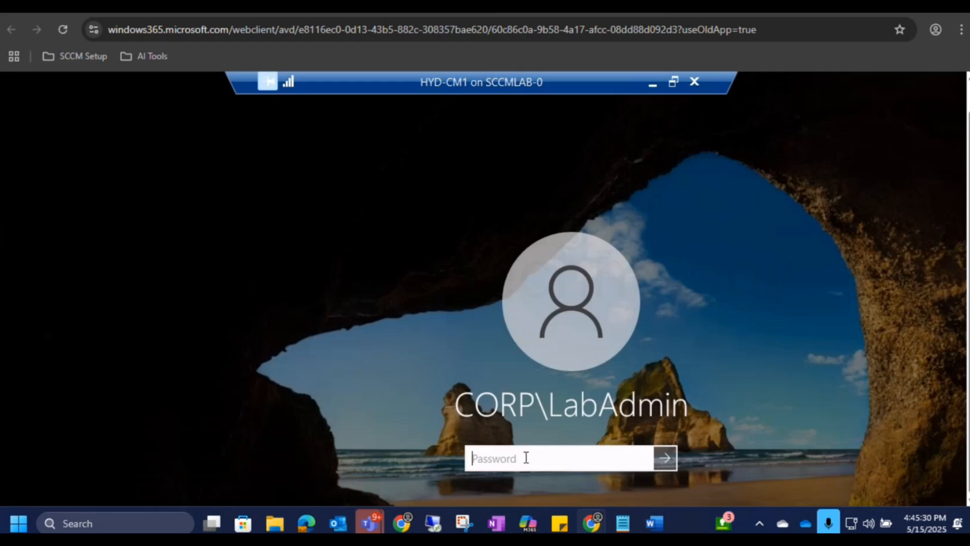
Enter the account password again to attempt another HYD-CM1 sign-in, and return to the empty password field.
type("••••••••")
key("Return")
key("Return")
Retype the account password, try to reveal it for checking, replace its ending and submit another sign-in attempt.
type("•••••")
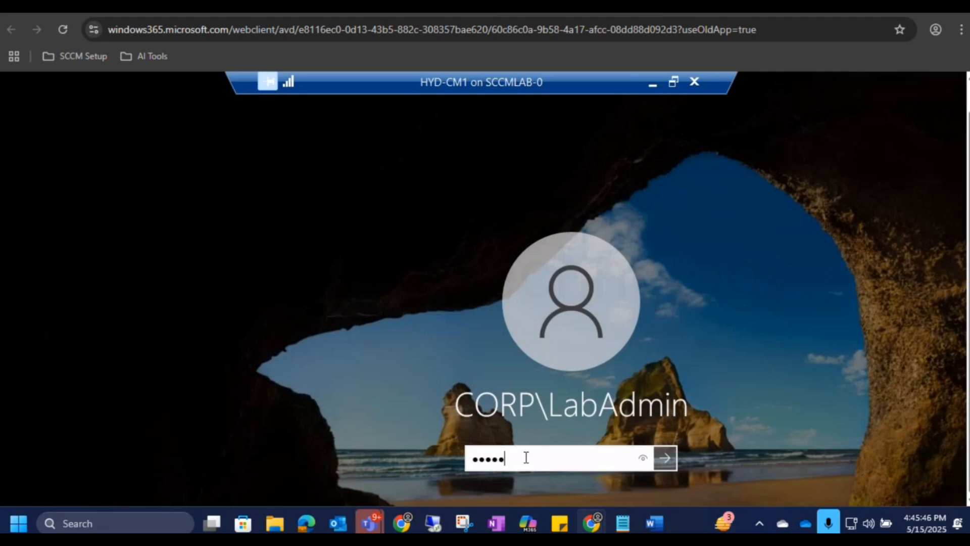
type("••••")
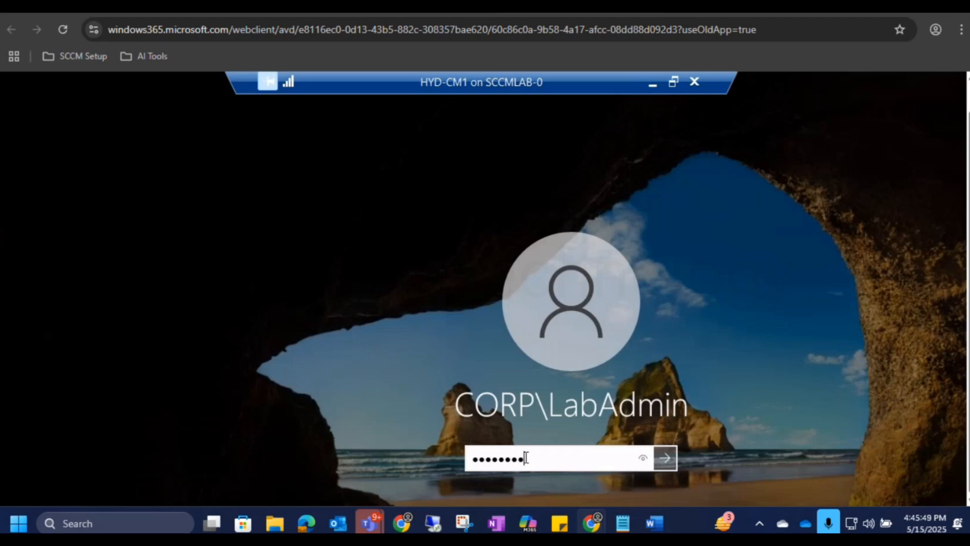
left_click(644, 462)
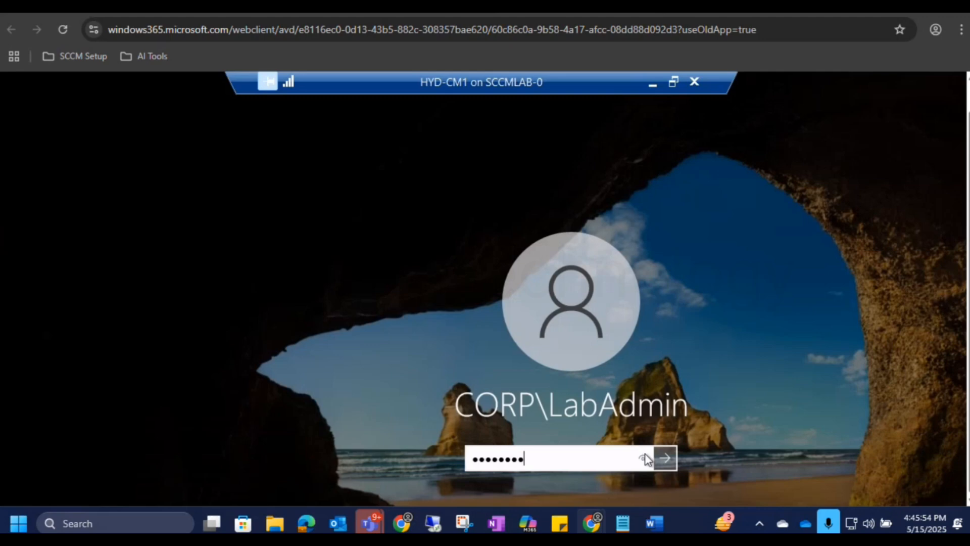
left_click(645, 454)
left_click(512, 459)
key("Delete")
key("Delete")
key("BackSpace")
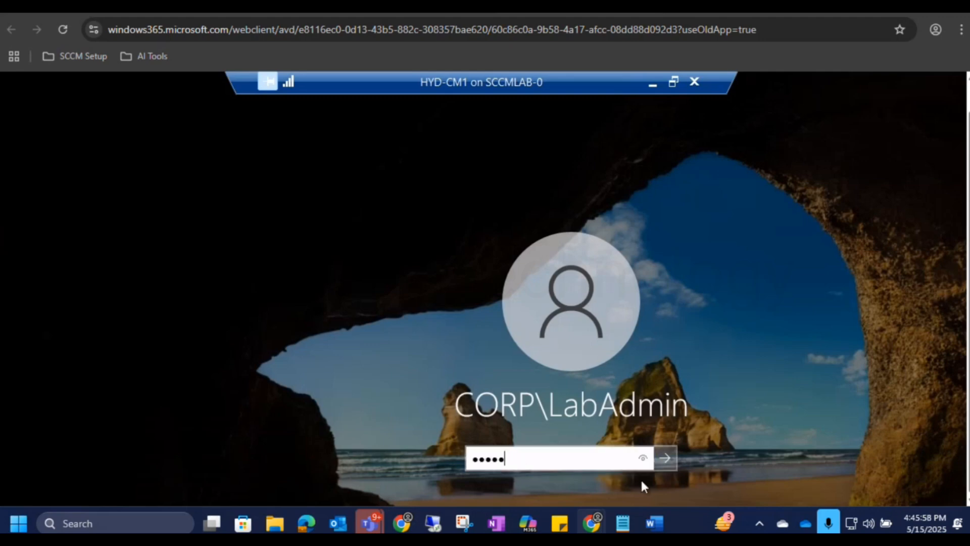
left_click(643, 457)
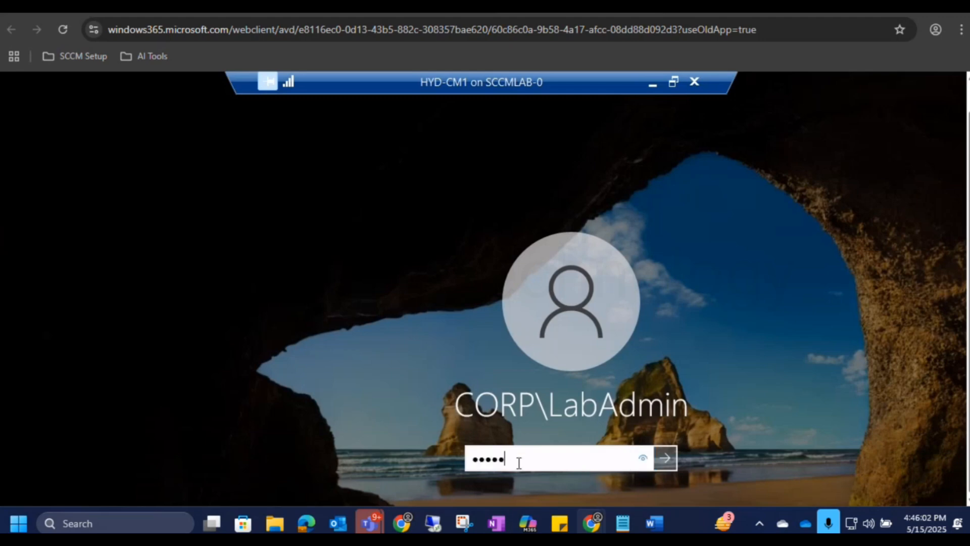
type("ord")
key("Return")
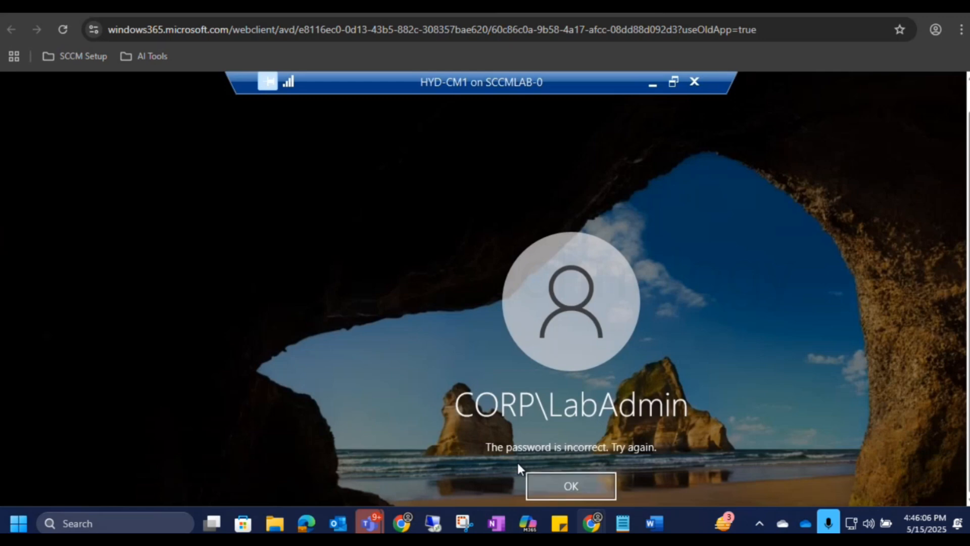
key("Return")
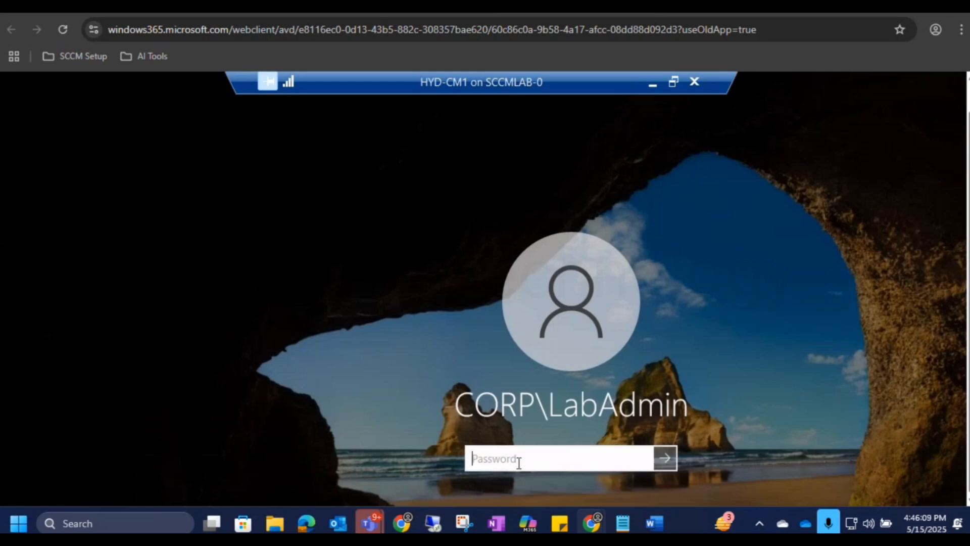
Sign in to HYD-CM1 as the domain lab administrator with the account password.
type("Password")
key("Return")
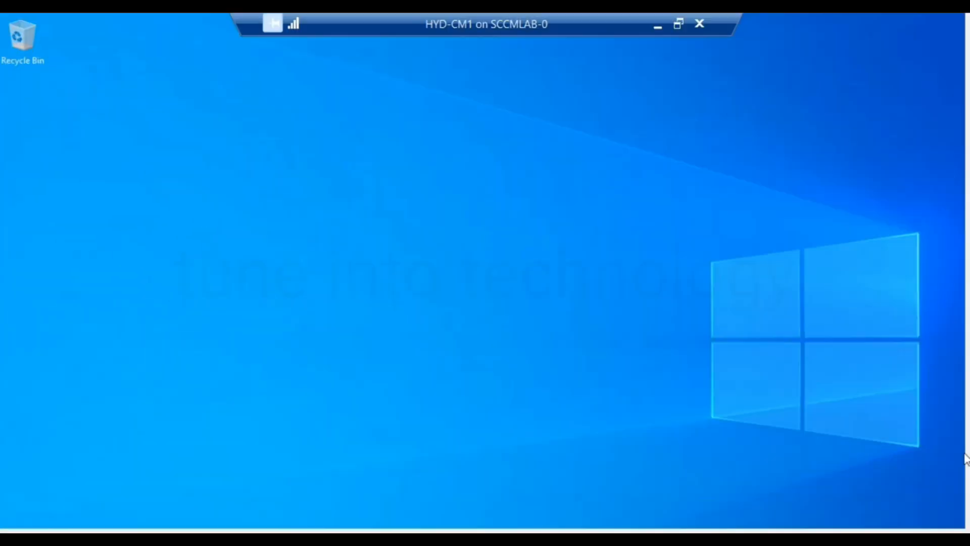
Launch the Configuration Manager Console on HYD-CM1 and shift the full-screen connection bar aside.
left_click(968, 484)
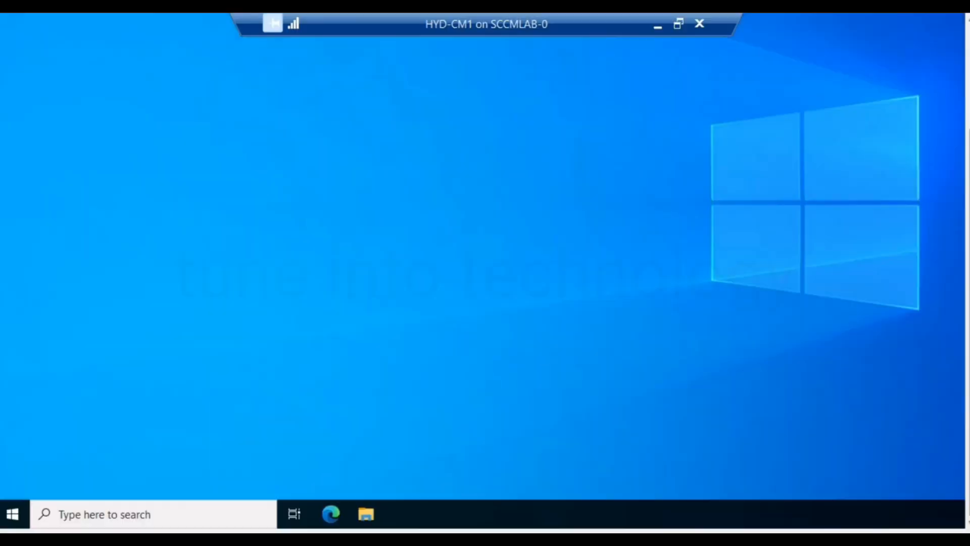
left_click(13, 515)
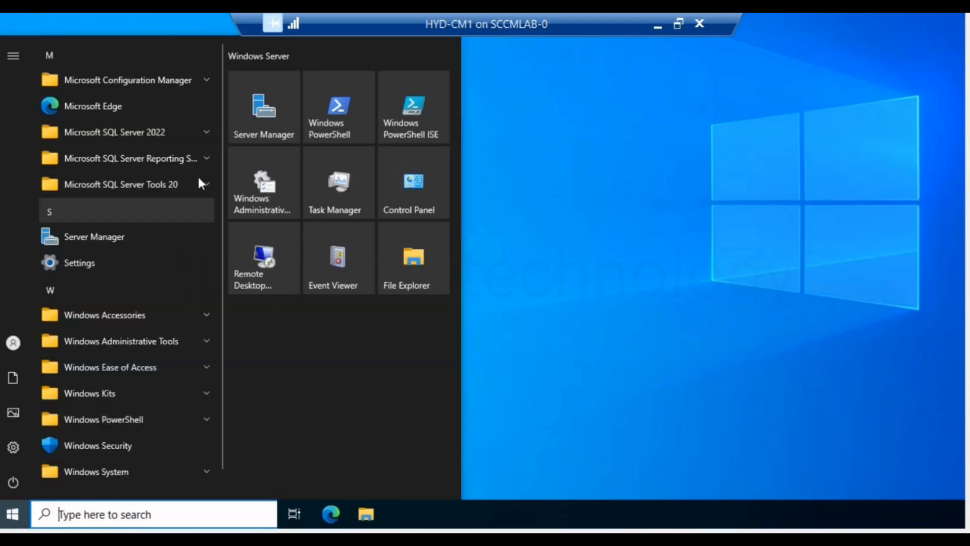
left_click(165, 79)
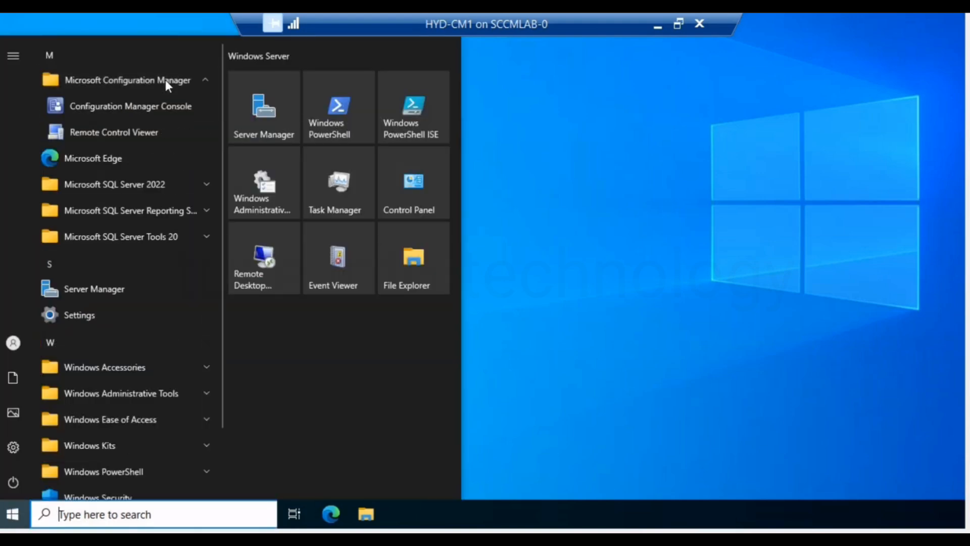
left_click(154, 105)
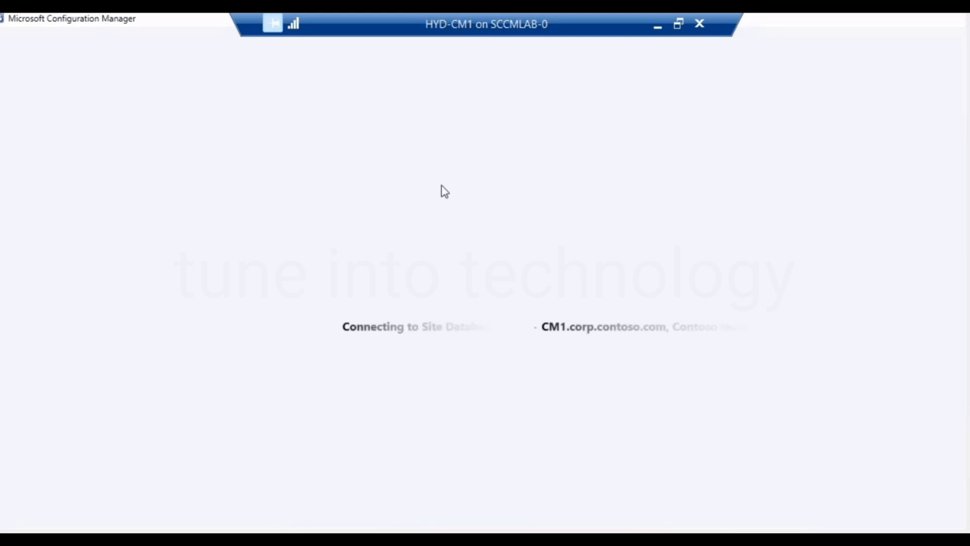
left_click_drag(243, 19, 480, 24)
left_click_drag(583, 26, 729, 28)
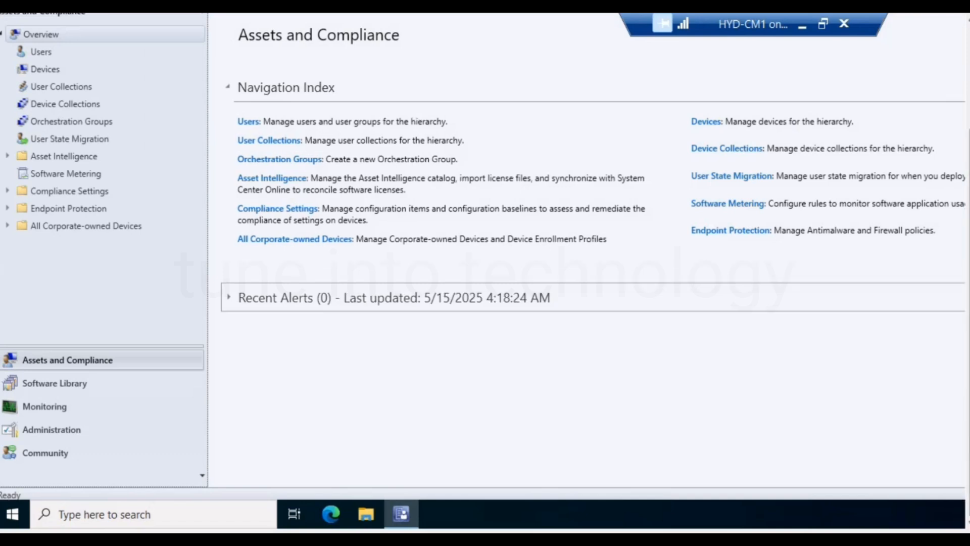
Show the Sites list under Site Configuration in the Administration workspace, and try to widen its Name column.
mouse_move(969, 323)
left_mouse_down()
mouse_move(968, 234)
mouse_move(968, 324)
left_mouse_up()
left_click(76, 431)
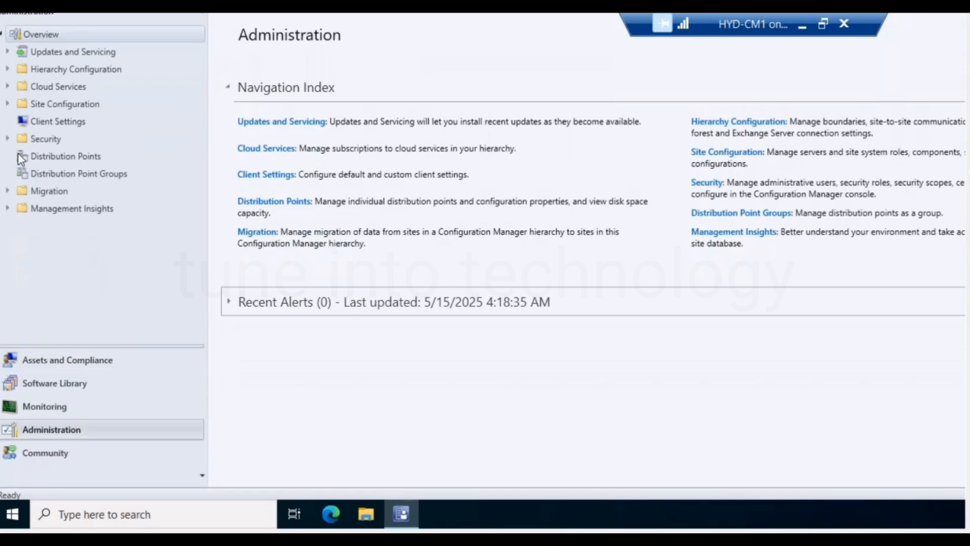
left_click(8, 104)
left_click(47, 121)
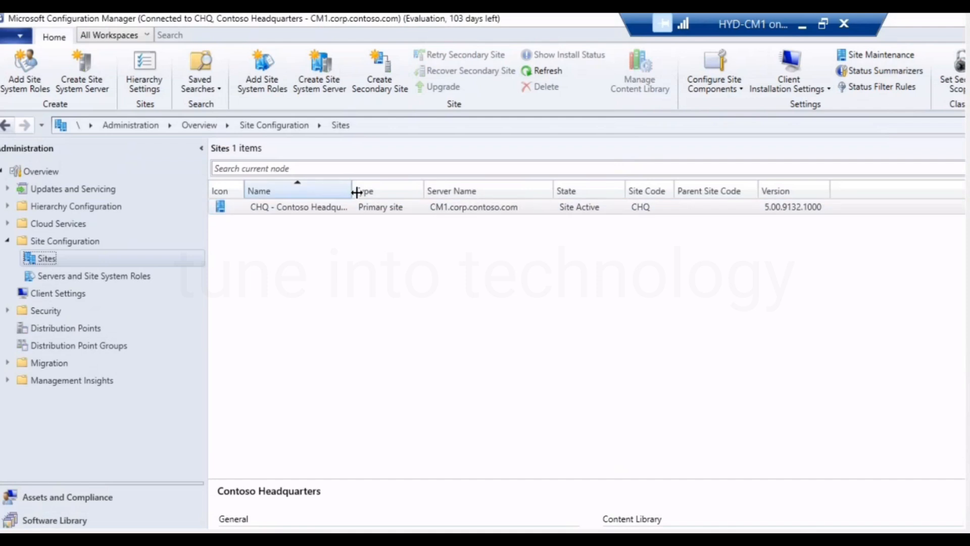
left_click_drag(356, 193, 364, 192)
Show the site system roles of the CM1 server in an enlarged details pane, and review the Component server and Distribution point roles.
left_click(141, 277)
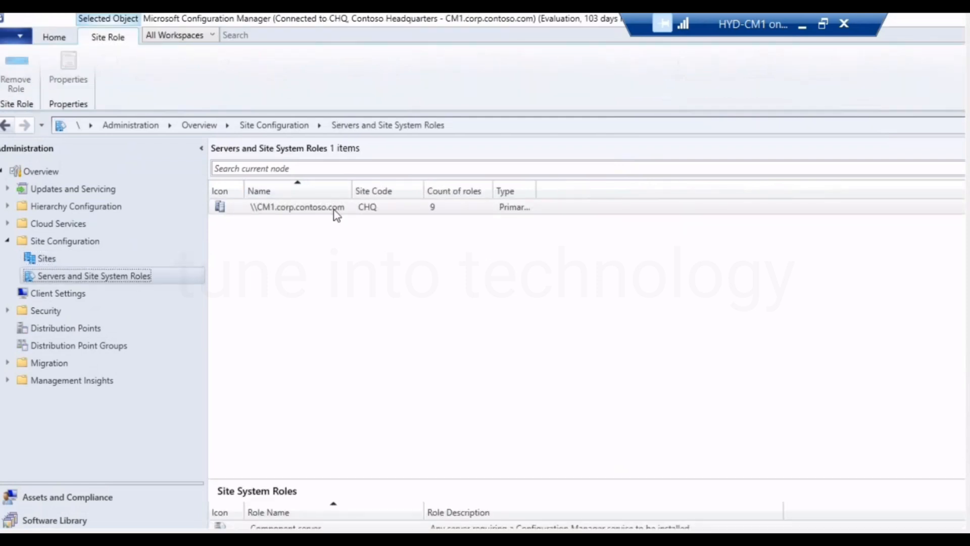
left_click_drag(968, 218, 968, 324)
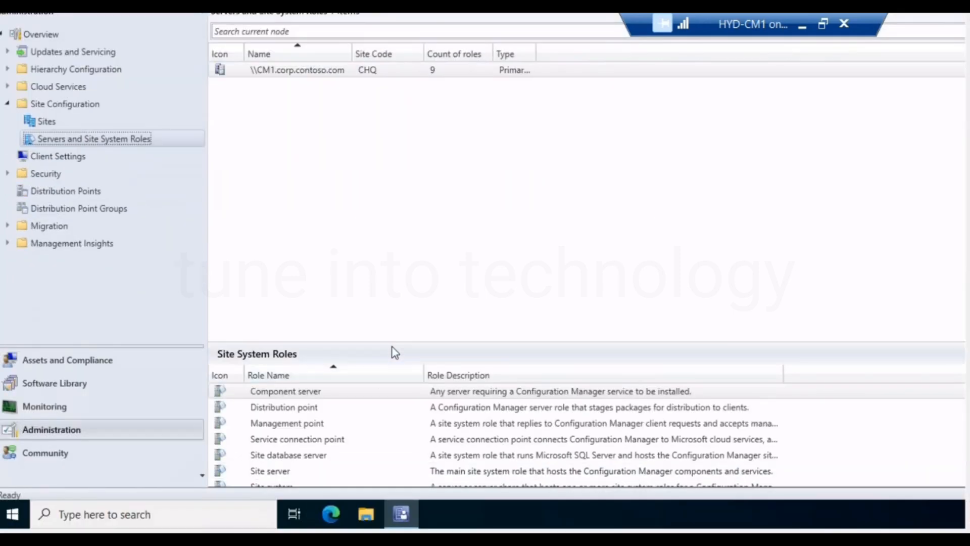
left_click_drag(394, 343, 409, 243)
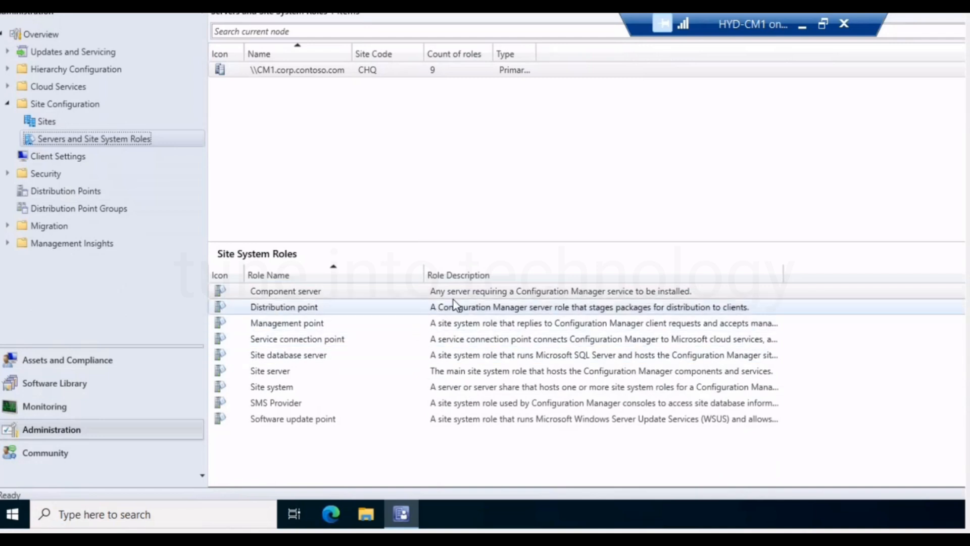
left_click(469, 295)
left_click(342, 308)
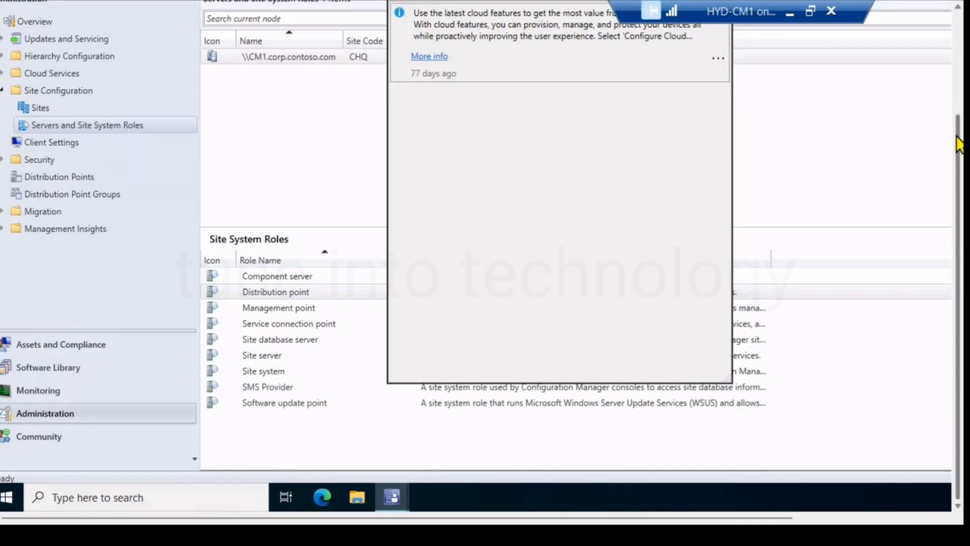
Close the Configuration Manager Notifications window and return to the full Site System Roles list.
left_click_drag(958, 138, 964, 34)
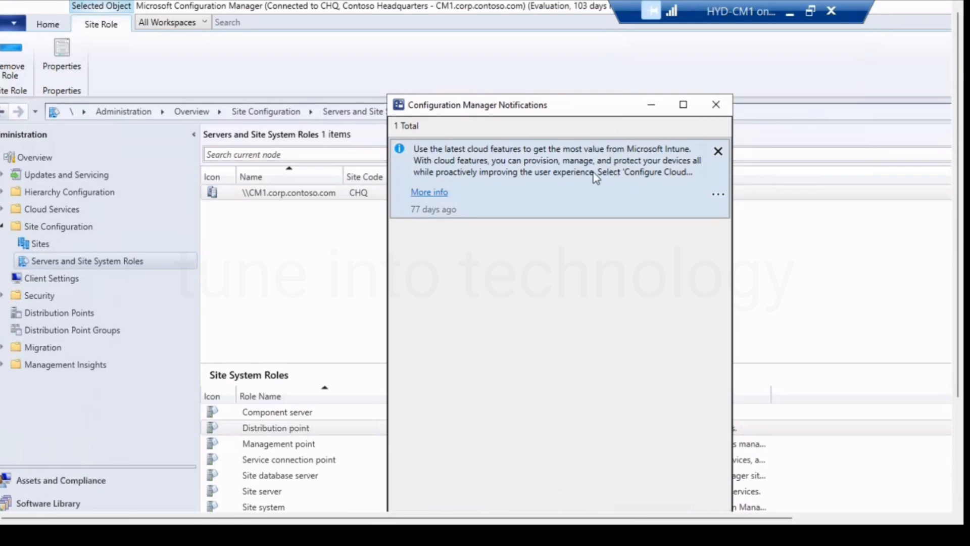
left_click(716, 108)
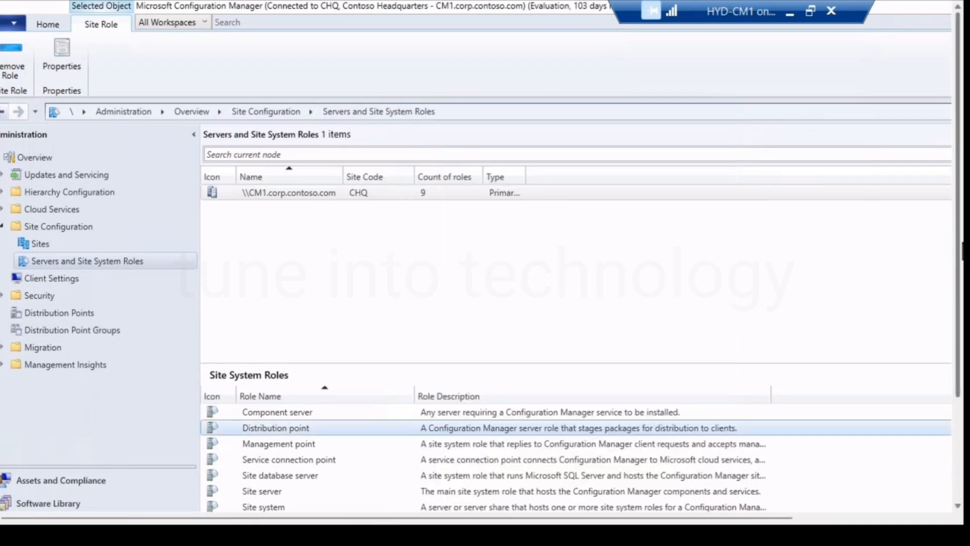
left_click_drag(959, 263, 958, 341)
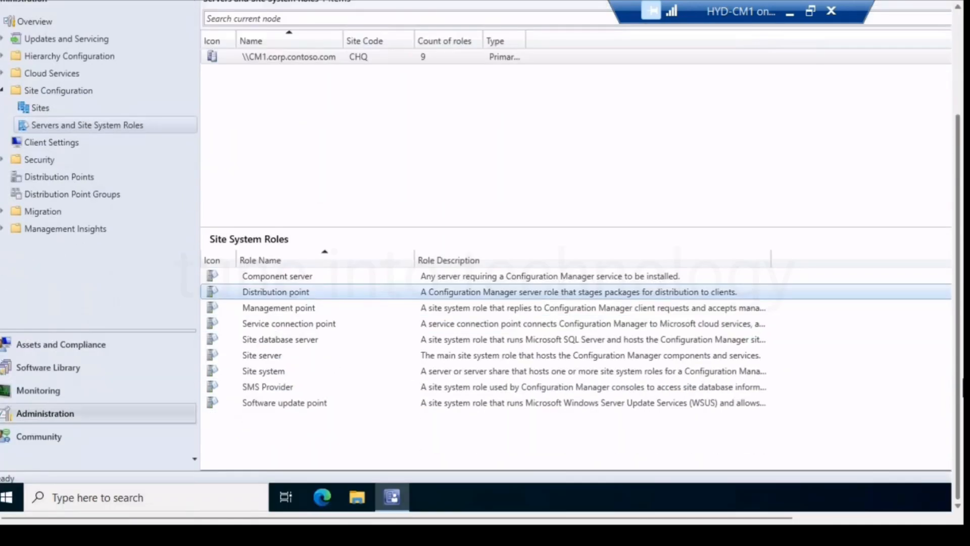
Review the Management point and Service connection point entries among the CM1 server's site system roles.
left_click(350, 310)
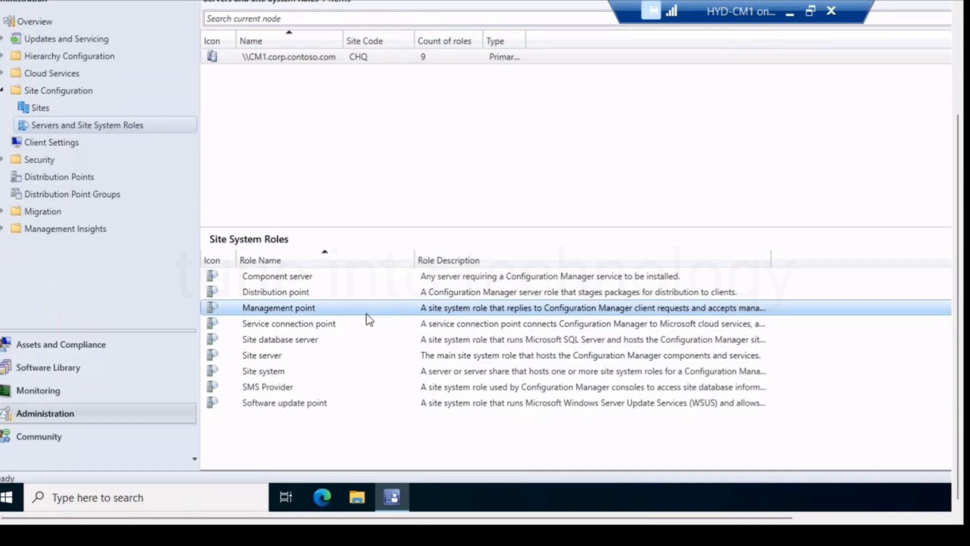
double_click(367, 314)
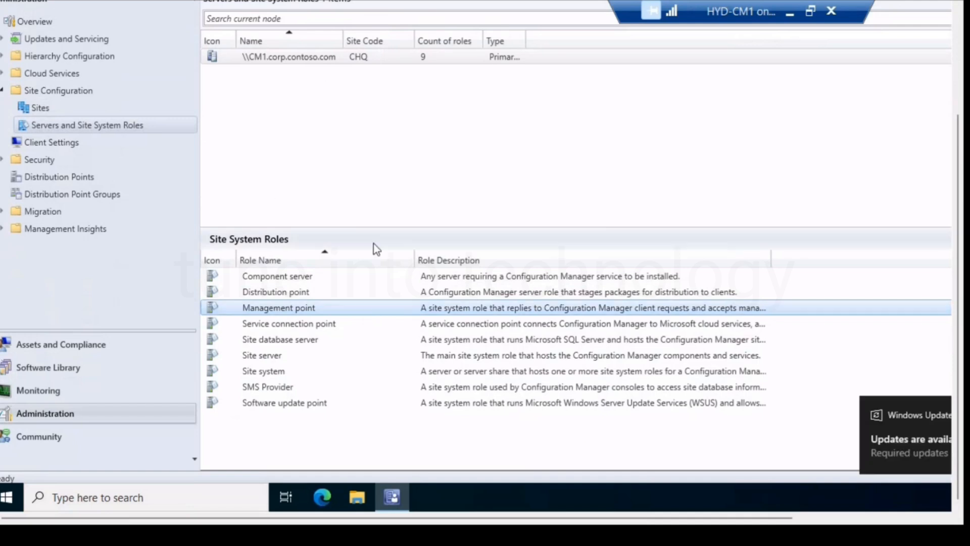
left_click(340, 328)
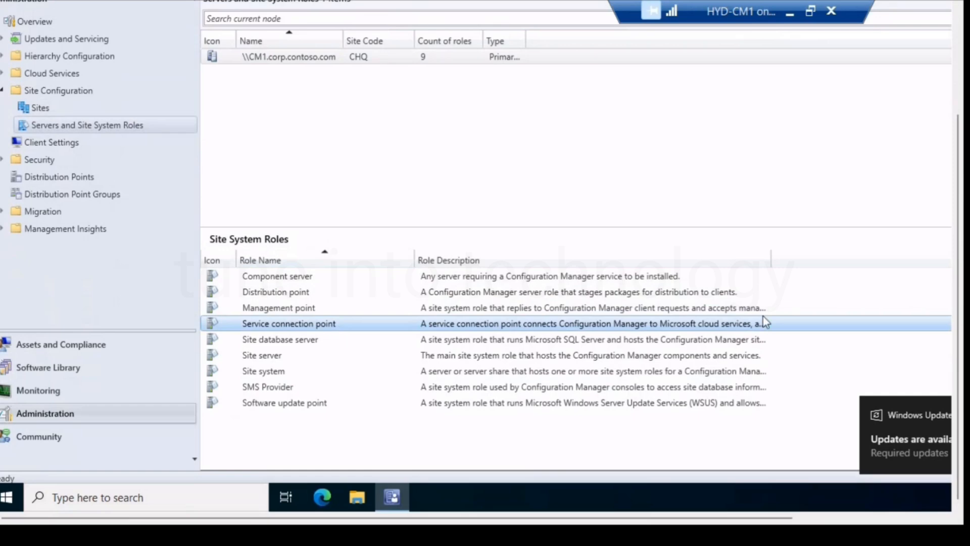
Widen the Role Description column of the CM1 server's site system roles and review the Site database server entry.
left_click_drag(770, 261, 890, 261)
left_click(314, 341)
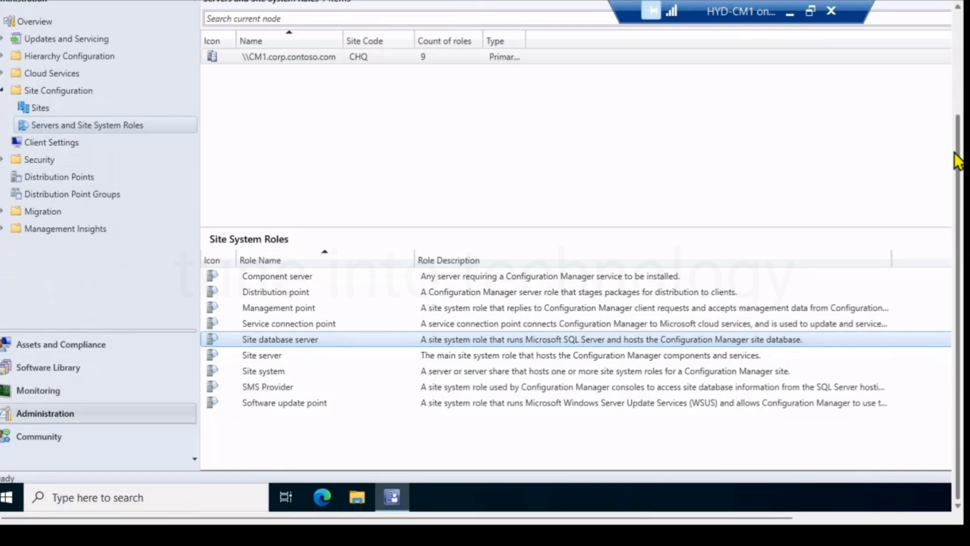
Expand Updates and Servicing, view its Features list, and show the Updates and Servicing list of available Configuration Manager updates.
left_click_drag(958, 159, 964, 86)
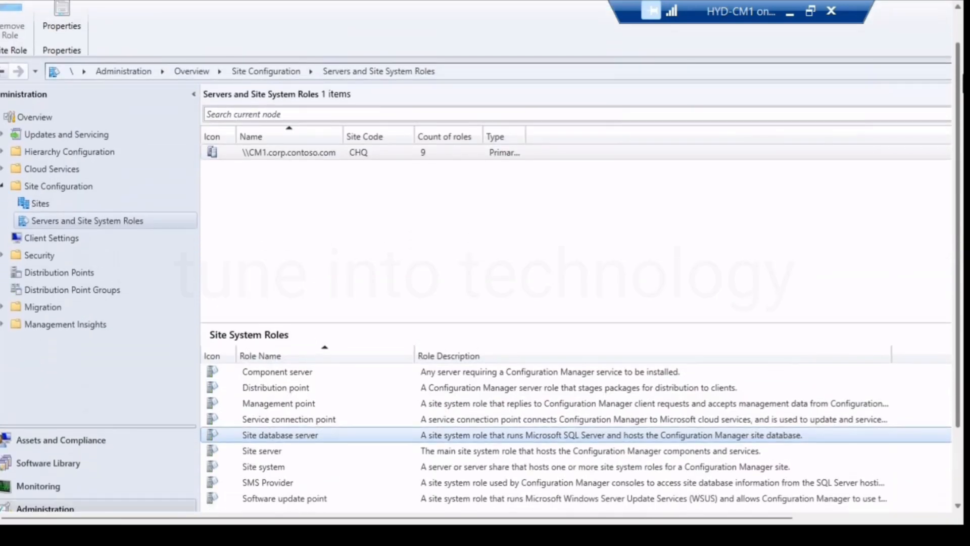
left_click(2, 135)
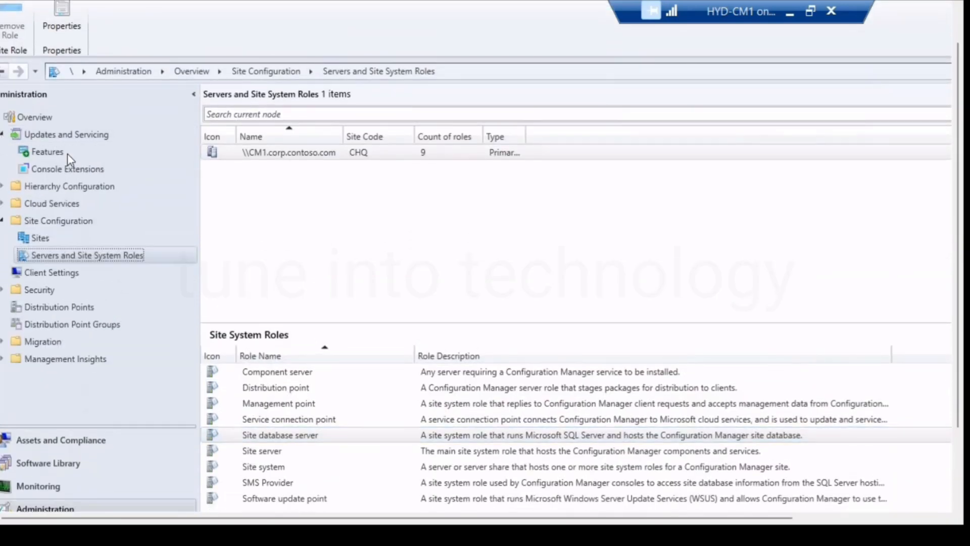
left_click(58, 158)
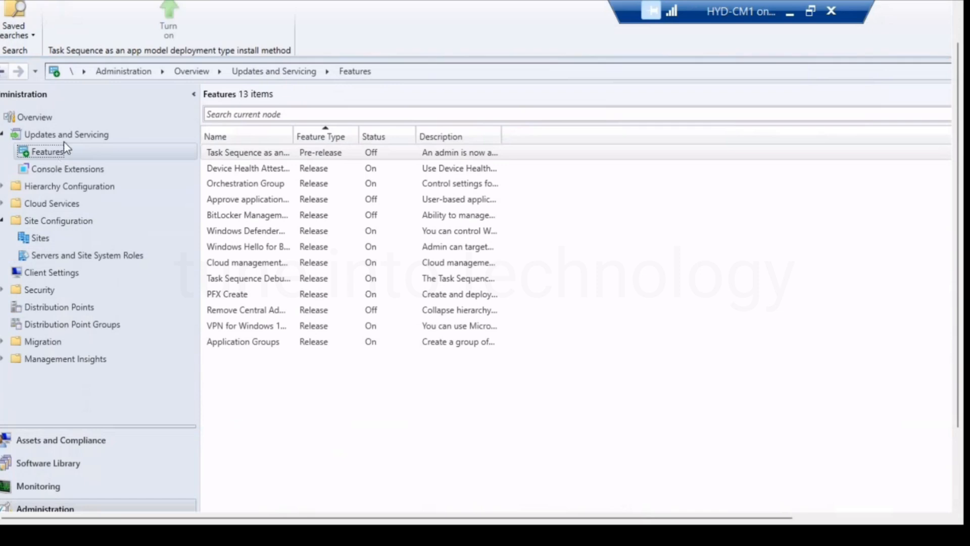
left_click(64, 140)
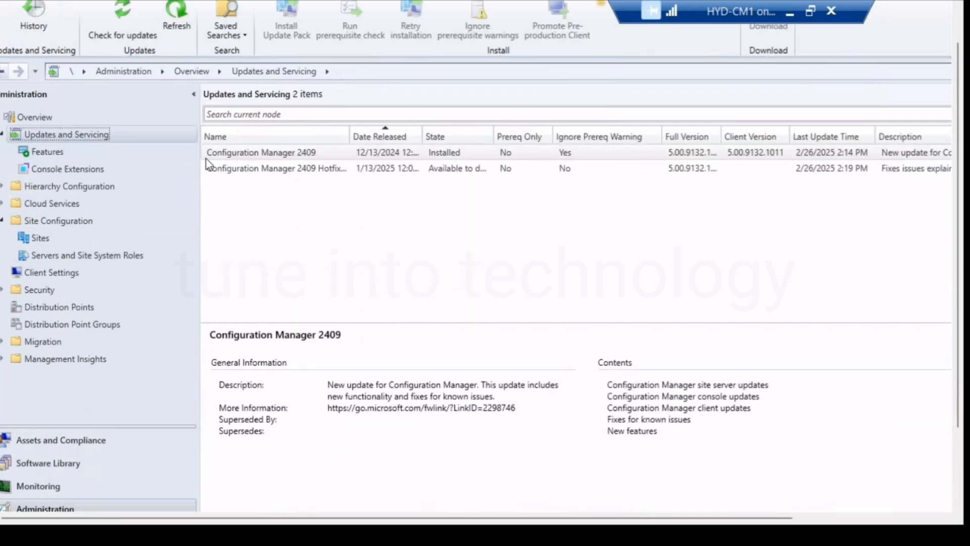
Widen the State, Full Version and Name columns, and review the Configuration Manager 2409 Hotfix (KB30833053) entry.
left_click_drag(494, 135, 564, 135)
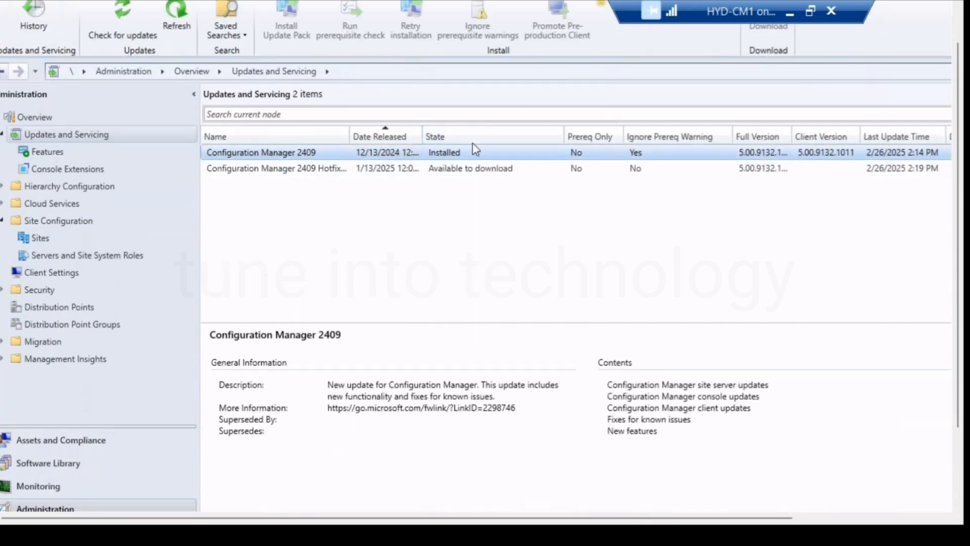
left_click_drag(792, 133, 840, 133)
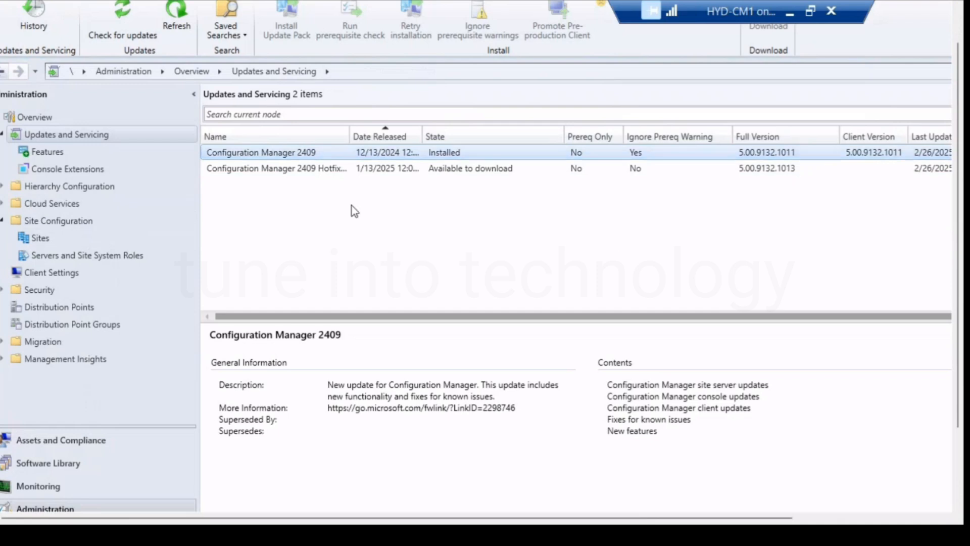
left_click_drag(349, 135, 445, 136)
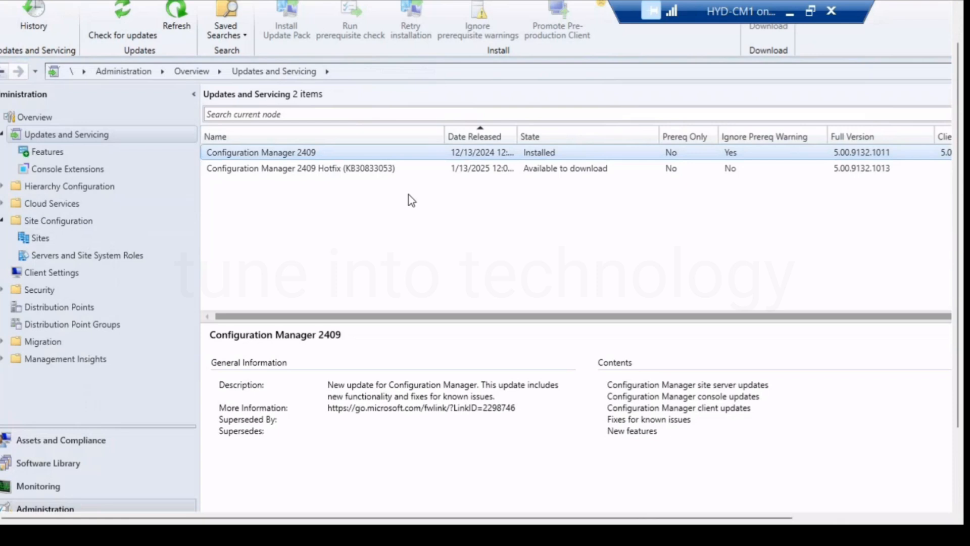
left_click(373, 171)
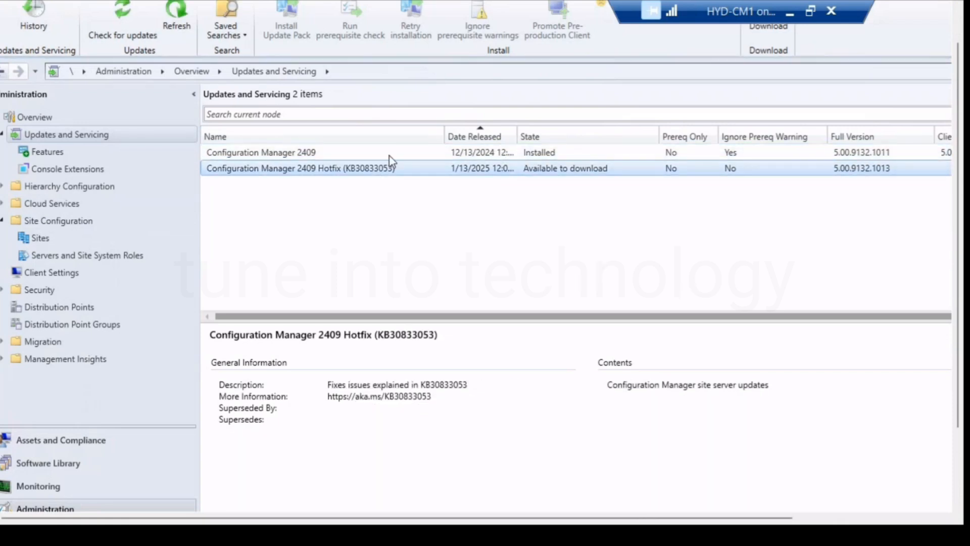
Take the remote session out of full screen, dismiss the keyboard shortcuts notice and maximize the HYD-CM1 connection window.
mouse_move(959, 343)
left_mouse_down()
mouse_move(959, 413)
mouse_move(961, 343)
left_mouse_up()
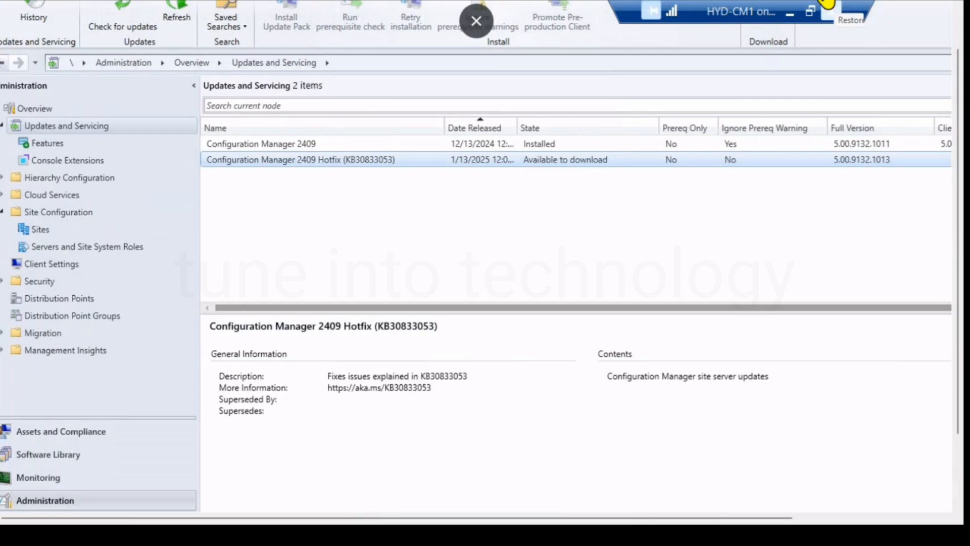
left_click(823, 5)
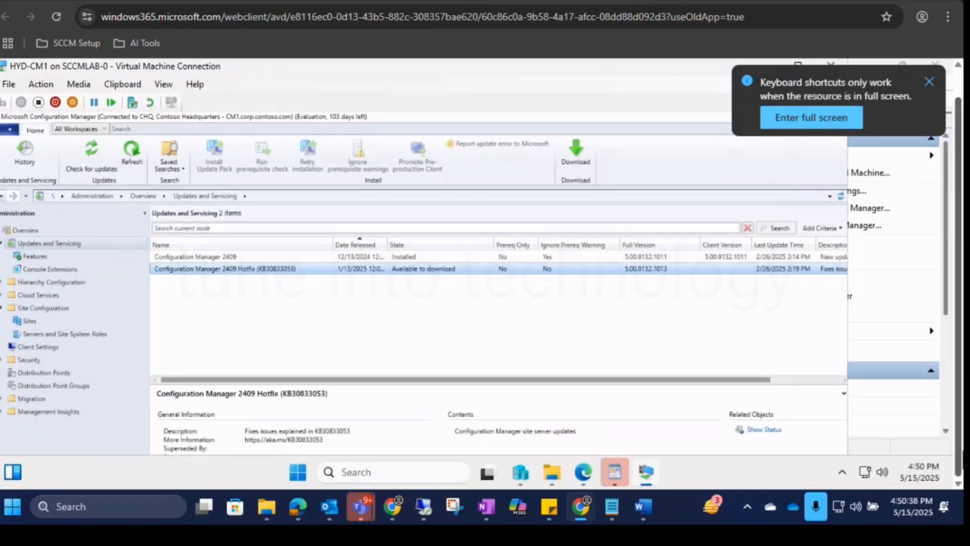
left_click(929, 82)
left_click(797, 65)
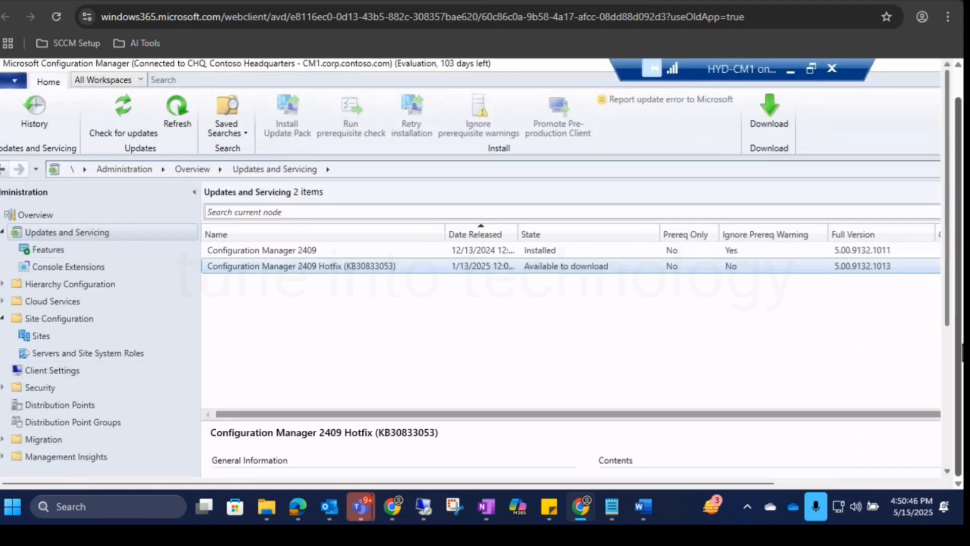
Look over the overview pages of the Assets and Compliance and Software Library workspaces.
mouse_move(951, 317)
left_mouse_down()
mouse_move(944, 439)
mouse_move(946, 334)
left_mouse_up()
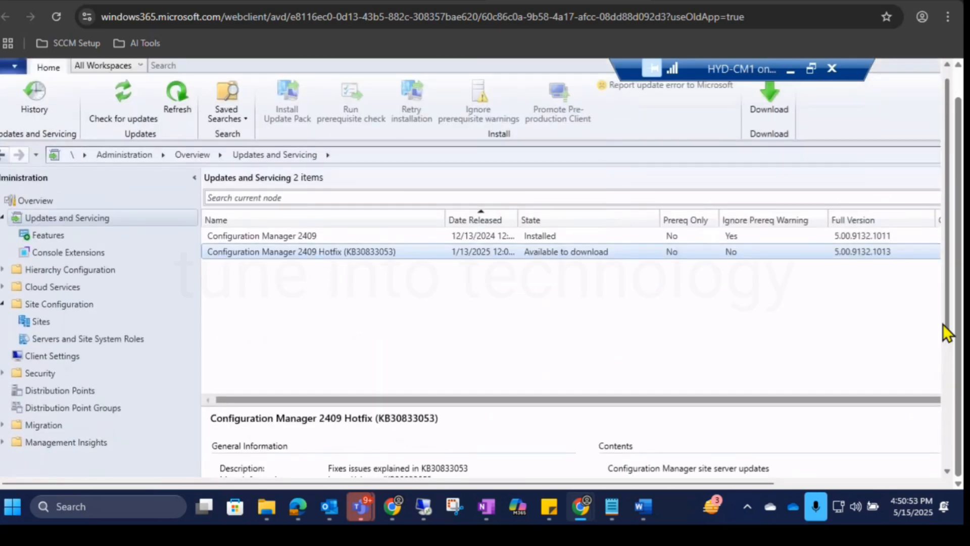
left_click_drag(948, 331, 957, 405)
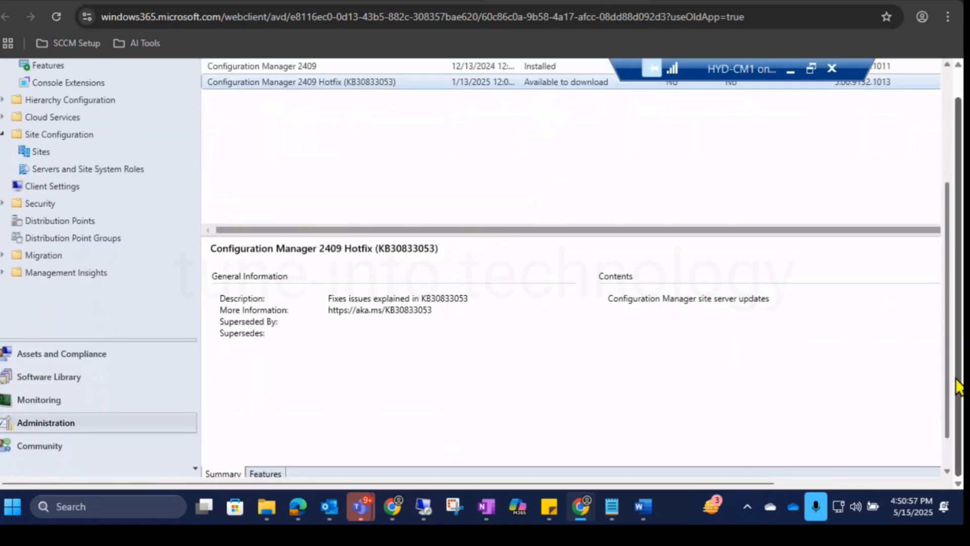
left_click(80, 358)
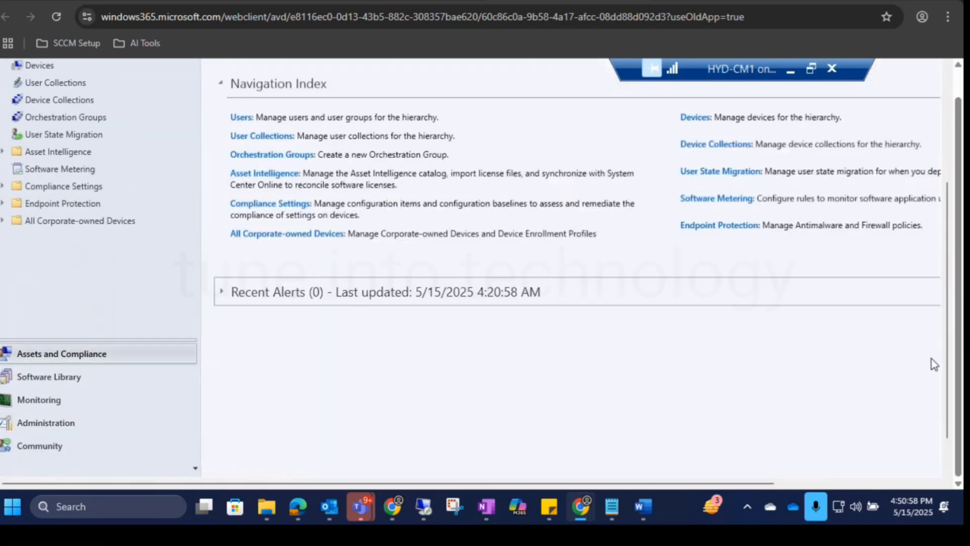
mouse_move(947, 365)
left_mouse_down()
mouse_move(951, 243)
mouse_move(949, 365)
left_mouse_up()
left_click(54, 376)
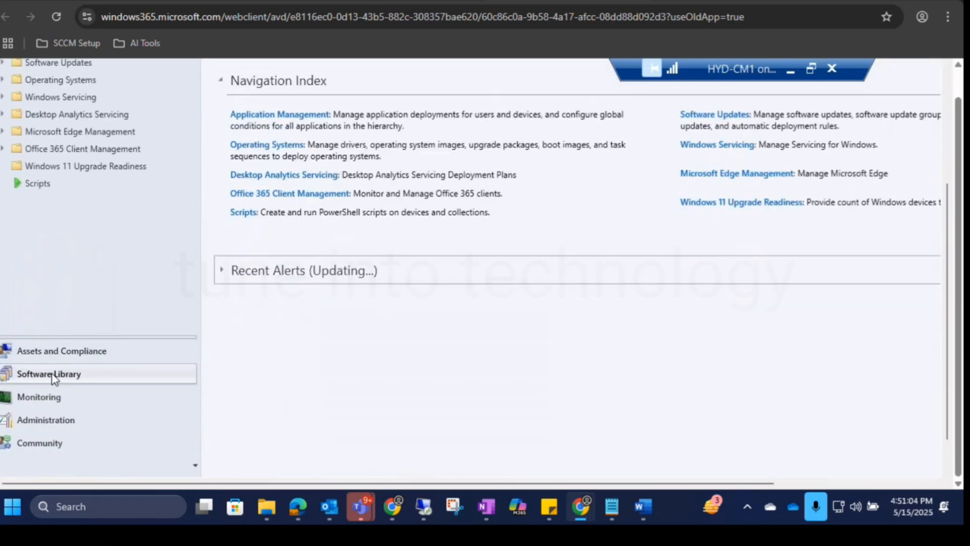
left_click_drag(949, 298, 950, 175)
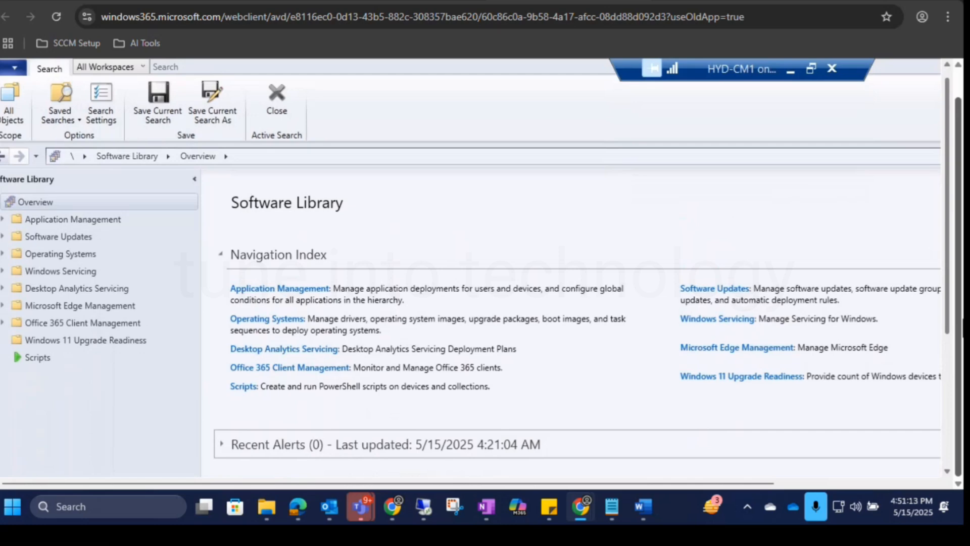
Return to the Administration workspace, expand Hierarchy Configuration, and review the Discovery Methods and Boundaries lists.
left_click_drag(950, 334, 953, 445)
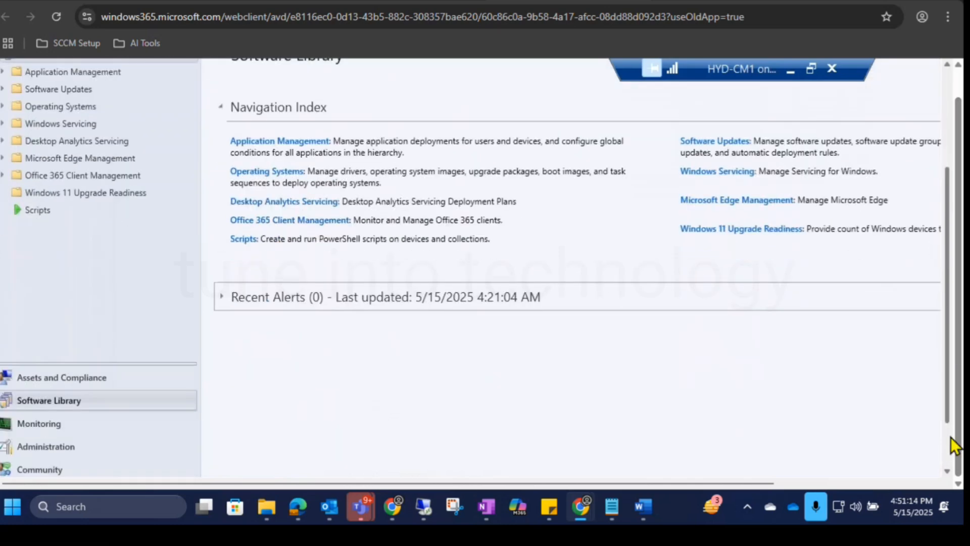
left_click(89, 411)
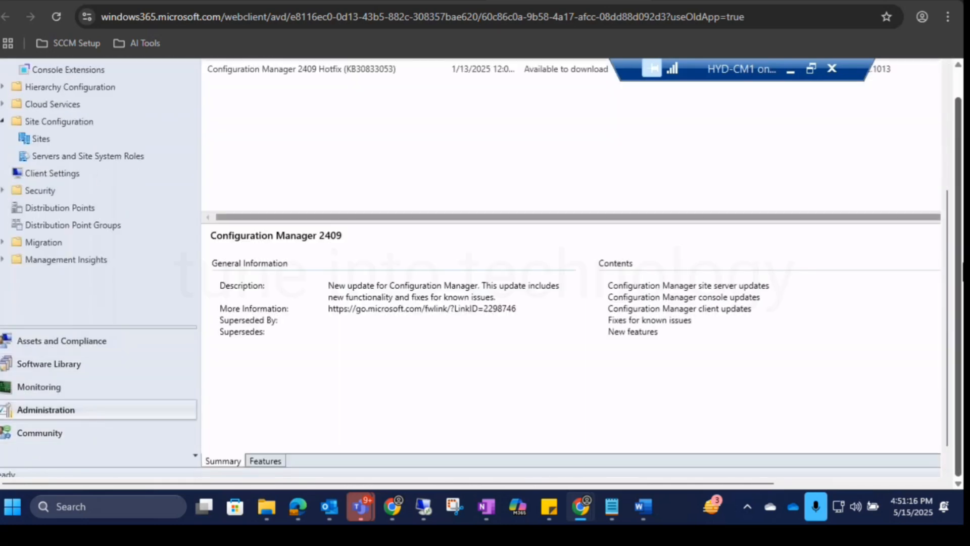
left_click_drag(946, 268, 946, 177)
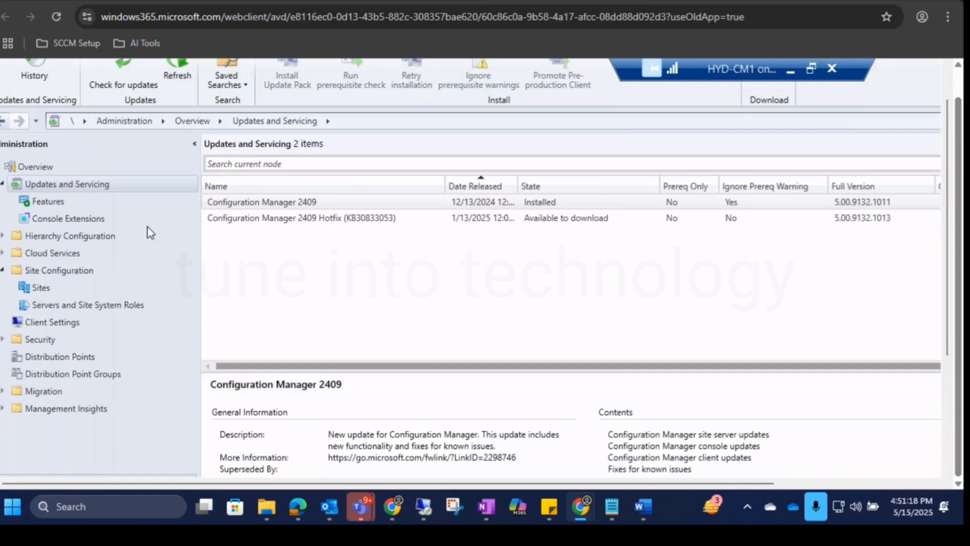
left_click(3, 236)
left_click(88, 269)
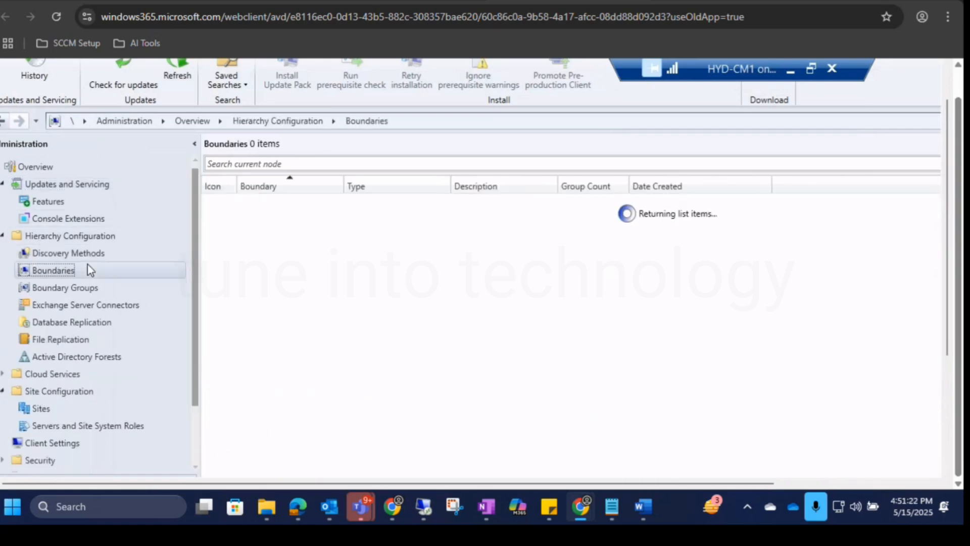
left_click(88, 254)
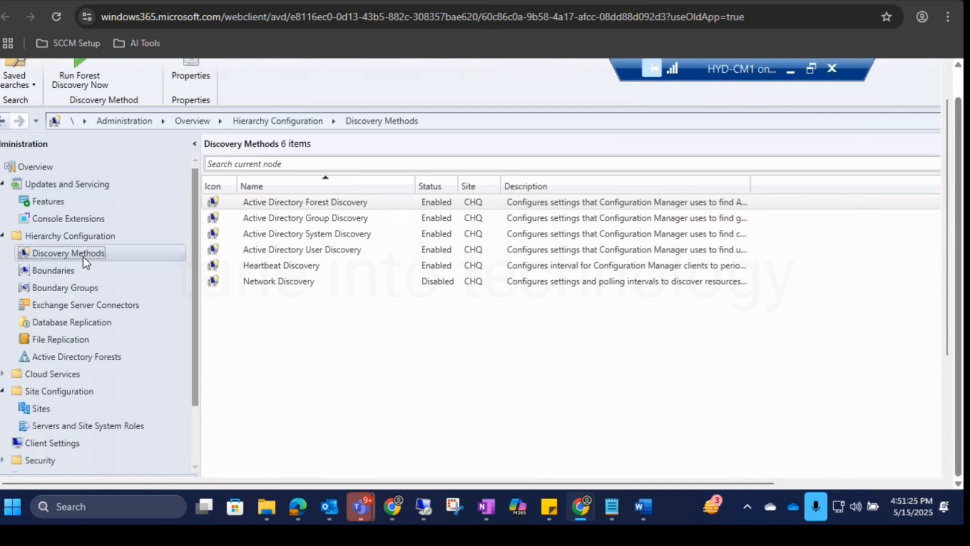
left_click(62, 273)
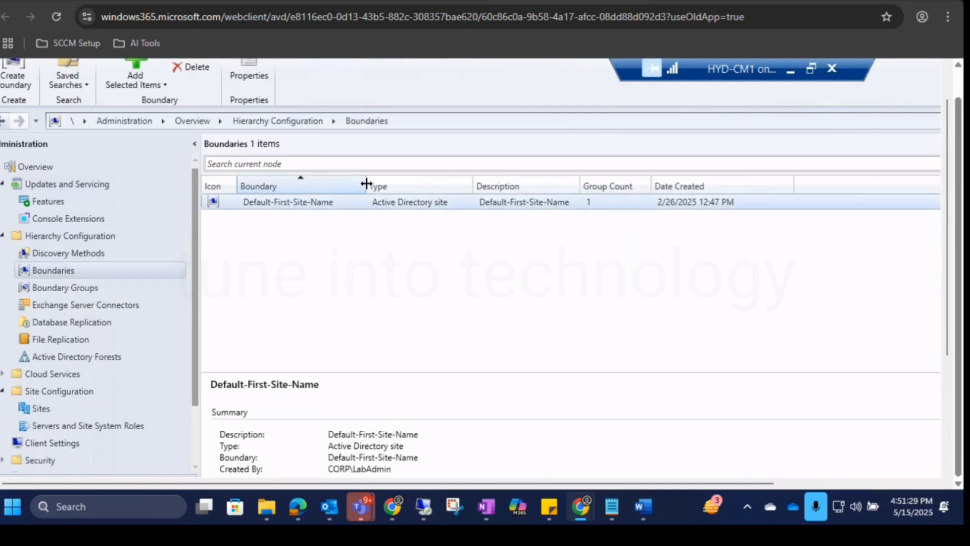
Show the Boundary Groups list, widen its Name column and review the Default-Site-Boundary-Group<CHQ> summary.
left_click(99, 287)
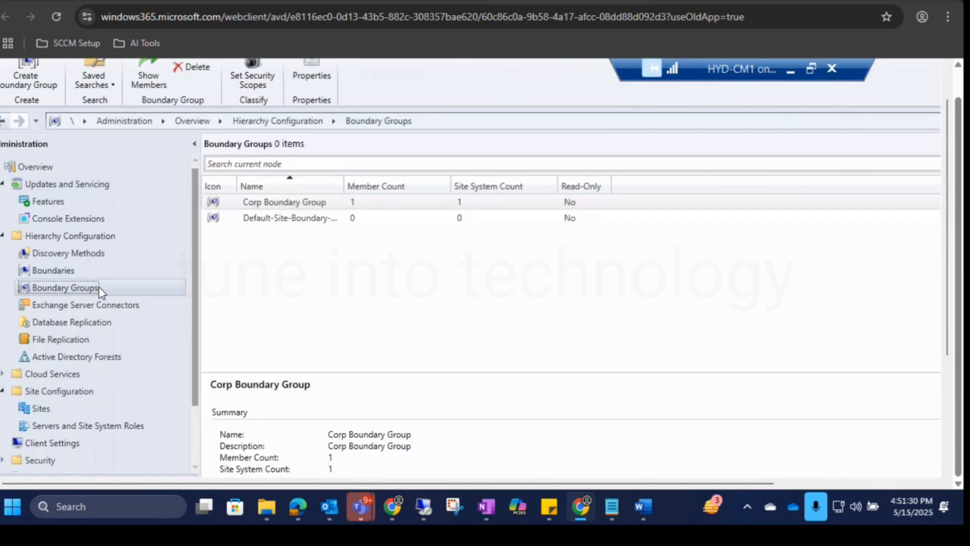
left_click_drag(375, 186, 452, 190)
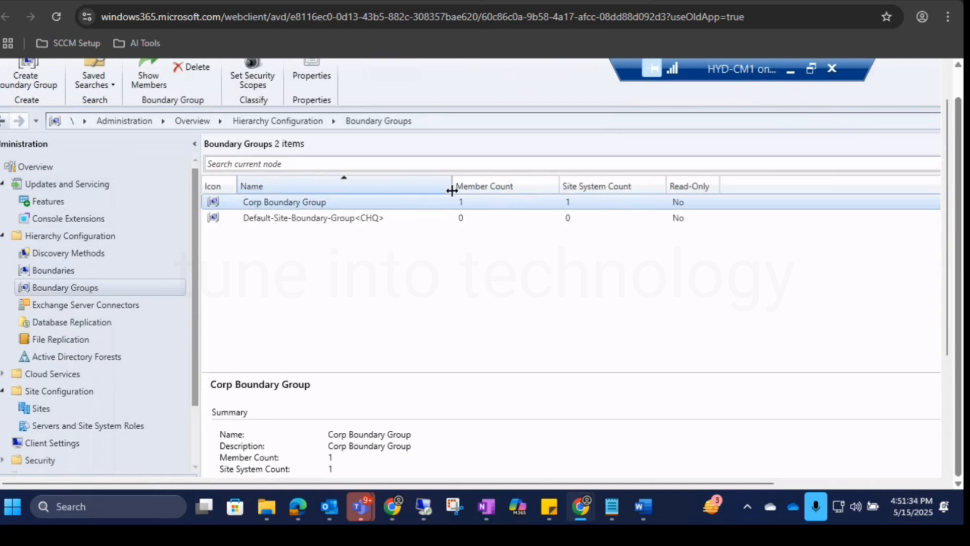
left_click(327, 219)
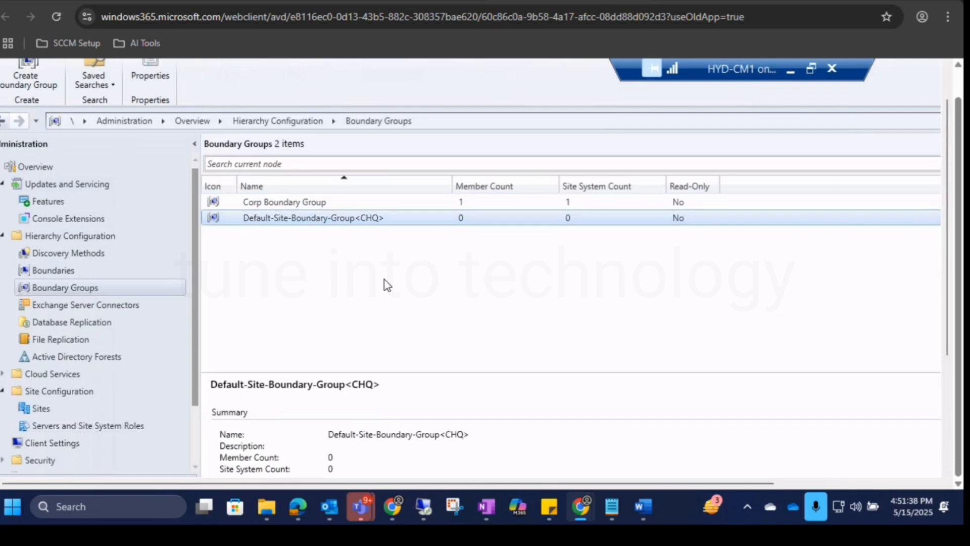
Show the Active Directory Forests list and review the corp.contoso.com forest's general and status details.
left_click(99, 358)
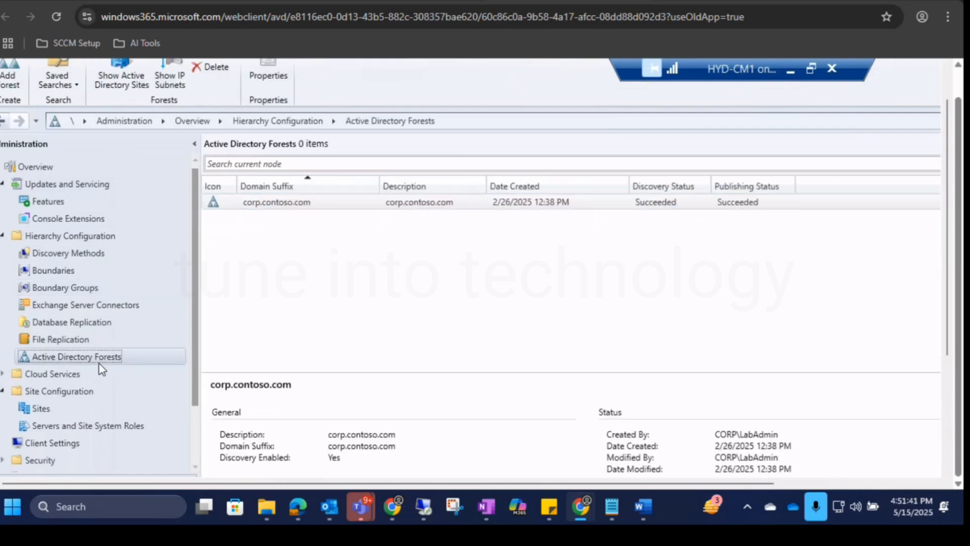
left_click(302, 205)
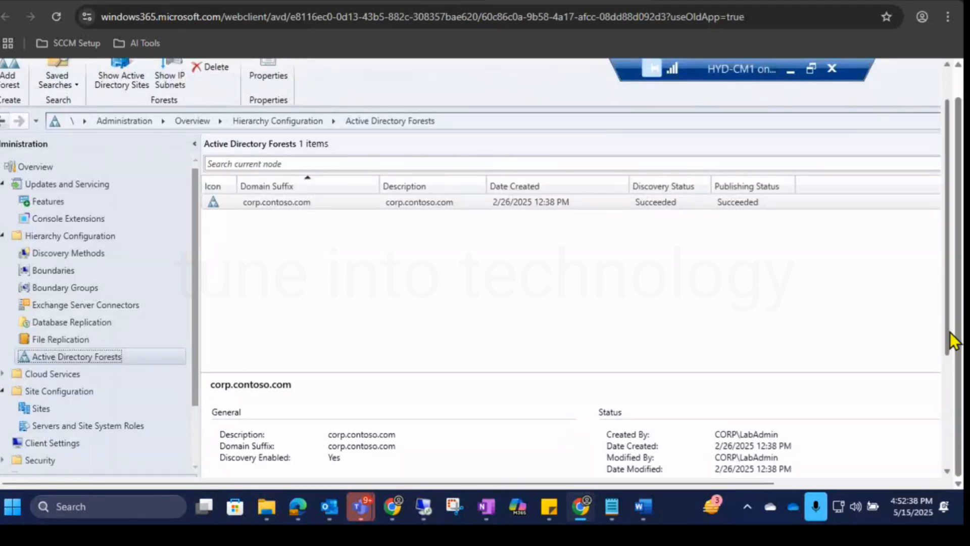
left_click_drag(949, 341, 952, 468)
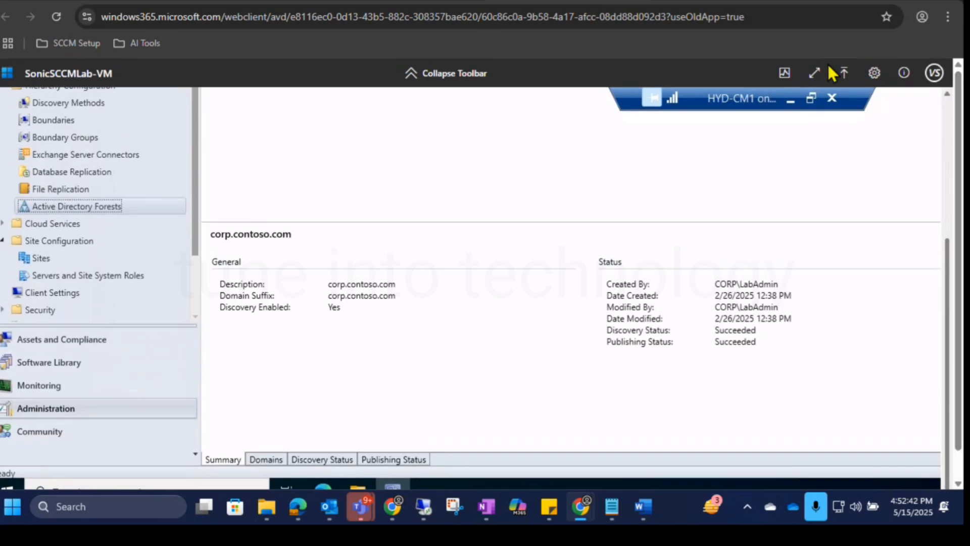
Switch to Edge on the lab VM and search the web for "hyperv installation" in a new tab.
left_click(840, 69)
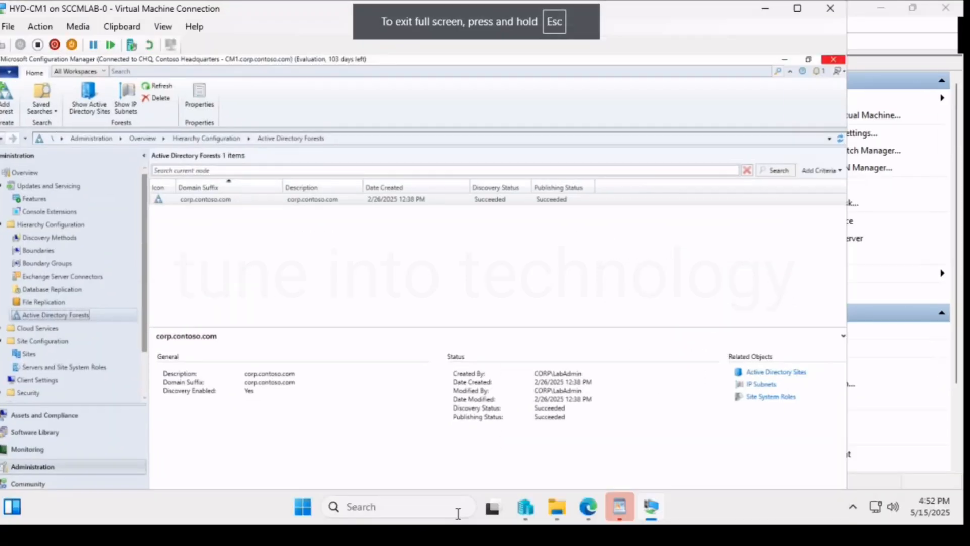
left_click(588, 511)
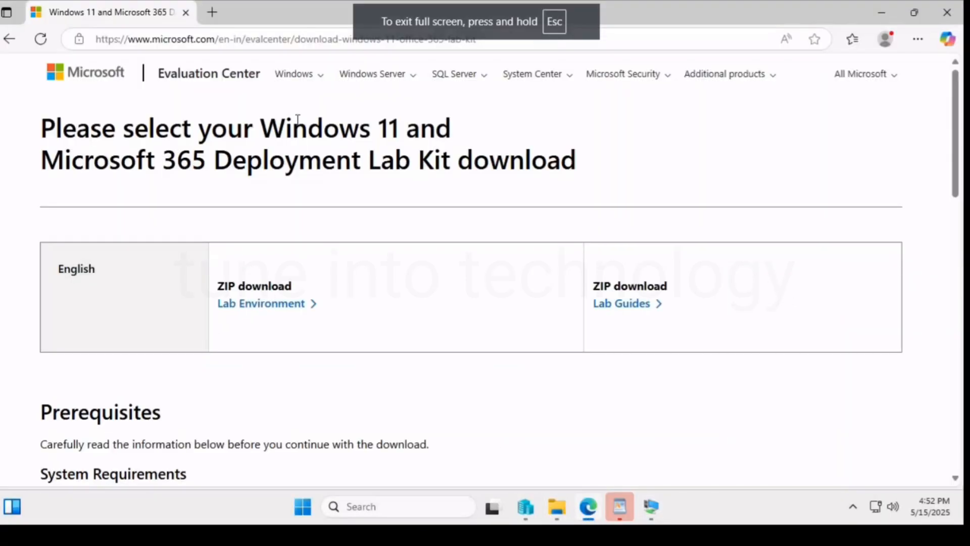
left_click(212, 13)
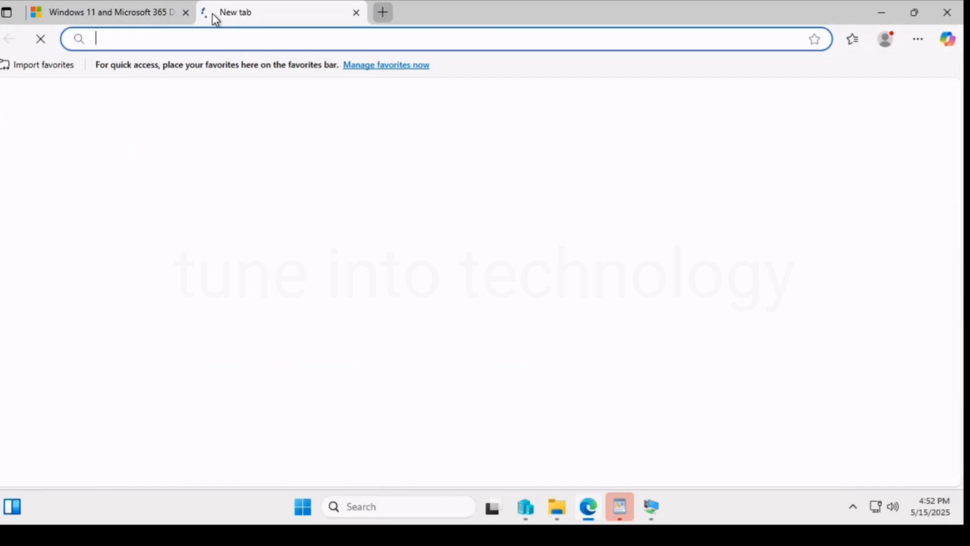
type("hype")
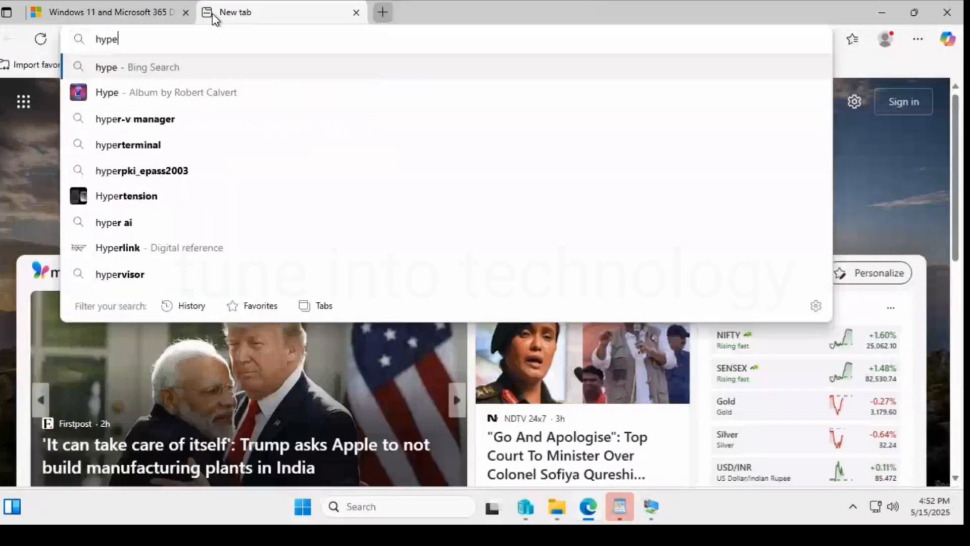
type("rv")
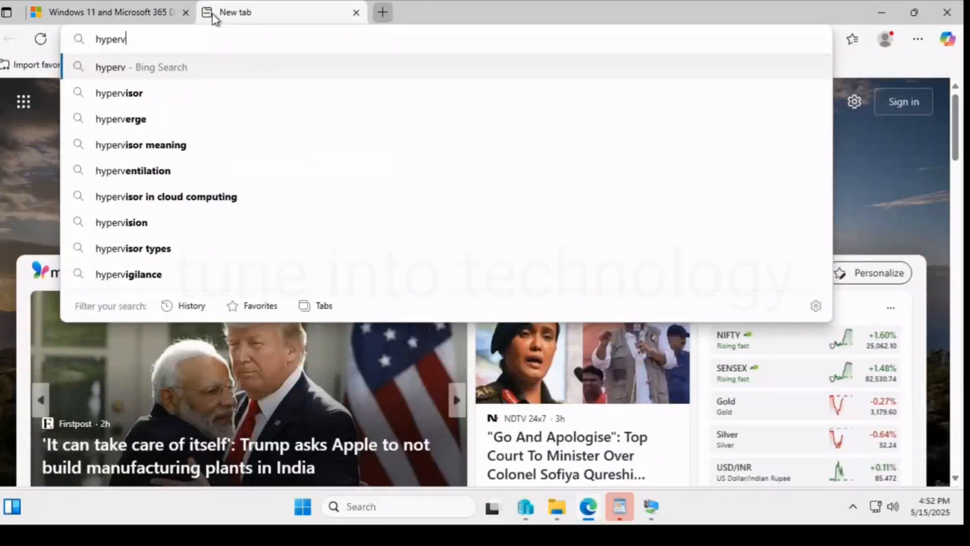
type(" i")
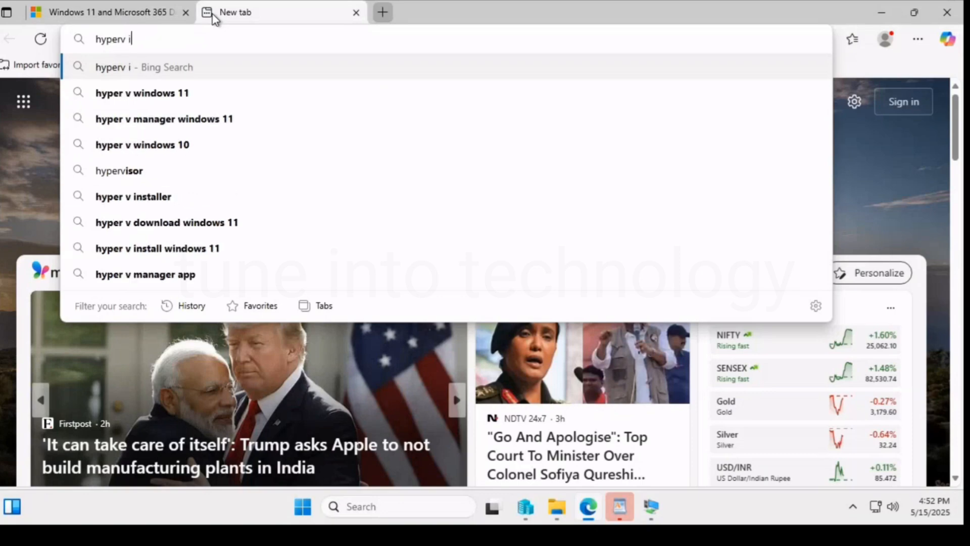
type("nstallation")
key("Return")
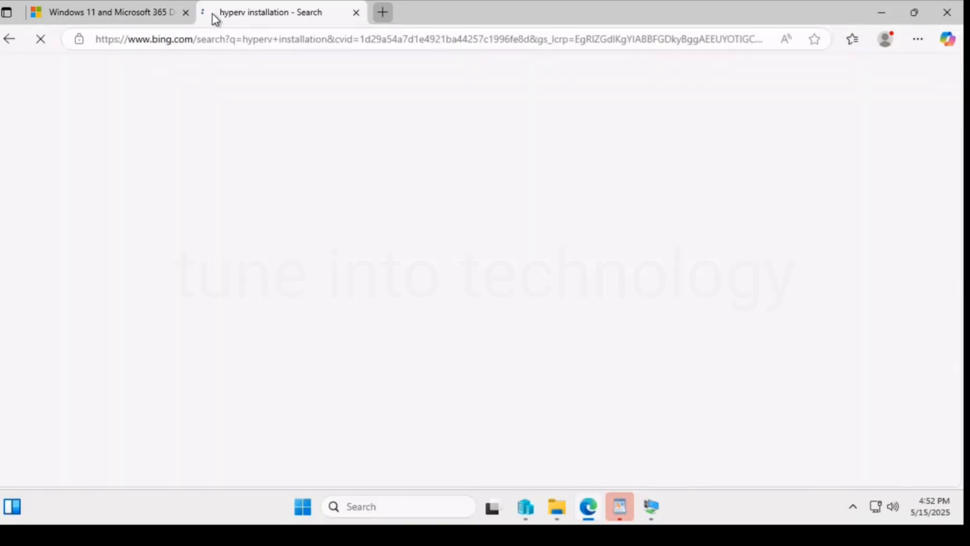
Open the Microsoft Learn article Install Hyper-V from the search results and look over its introduction and section list.
scroll(260, 273, "down", 2)
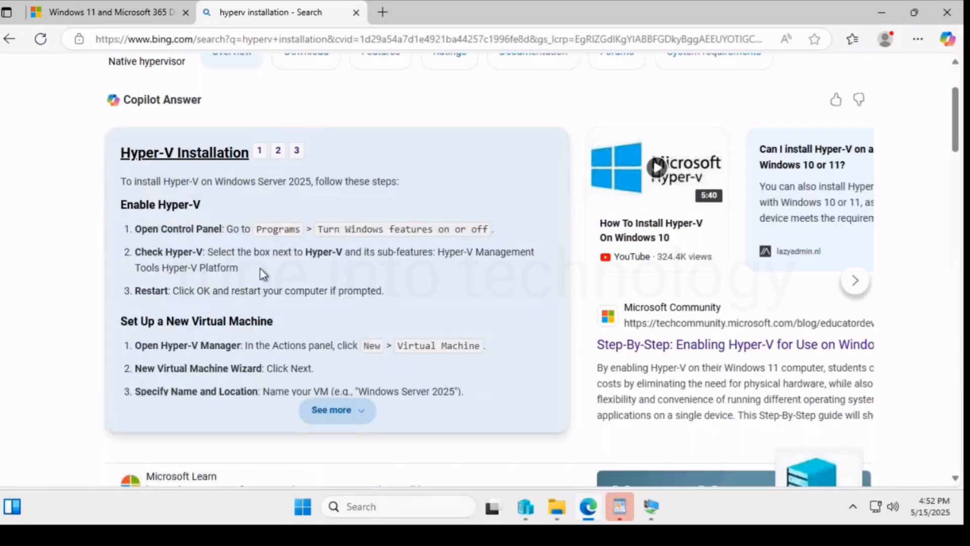
scroll(262, 275, "down", 3)
left_click(266, 334)
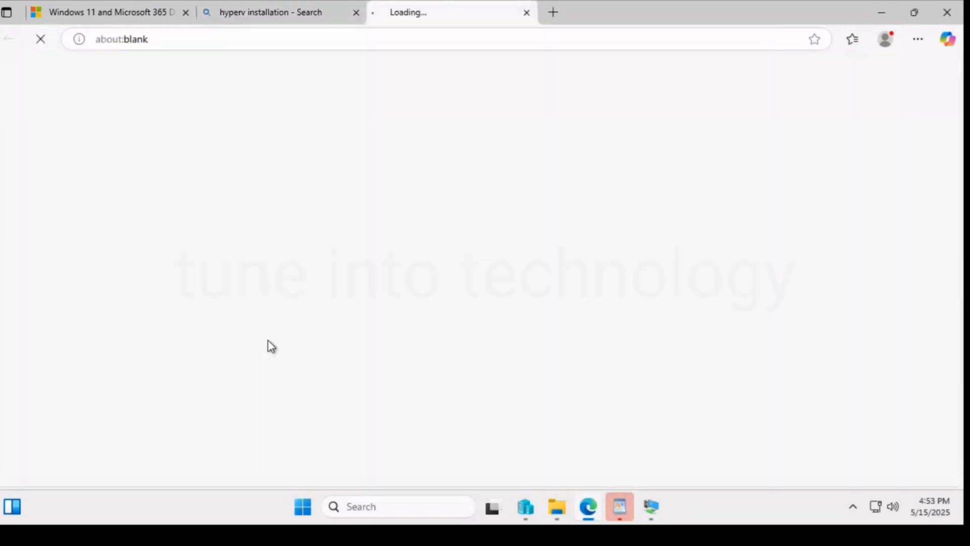
scroll(620, 288, "down", 4)
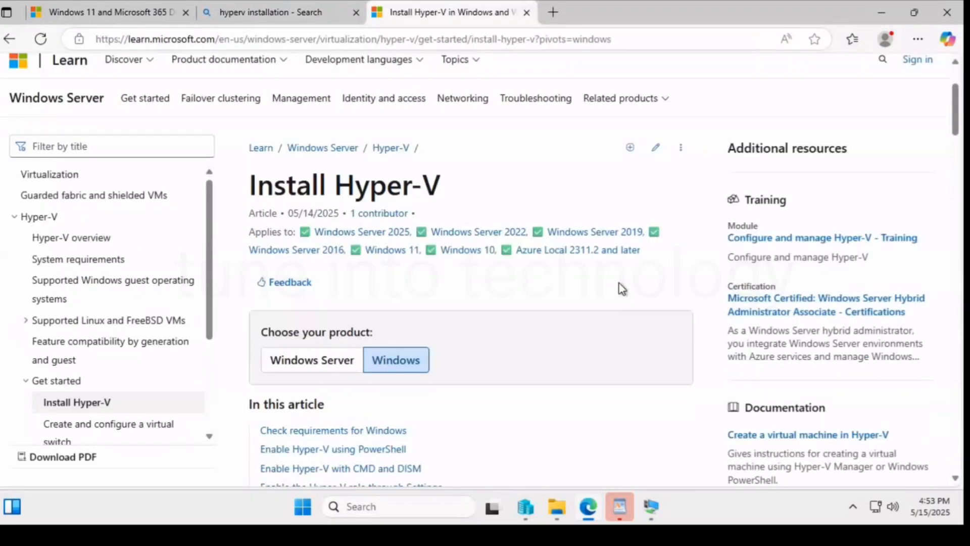
scroll(611, 289, "down", 1)
scroll(611, 289, "down", 2)
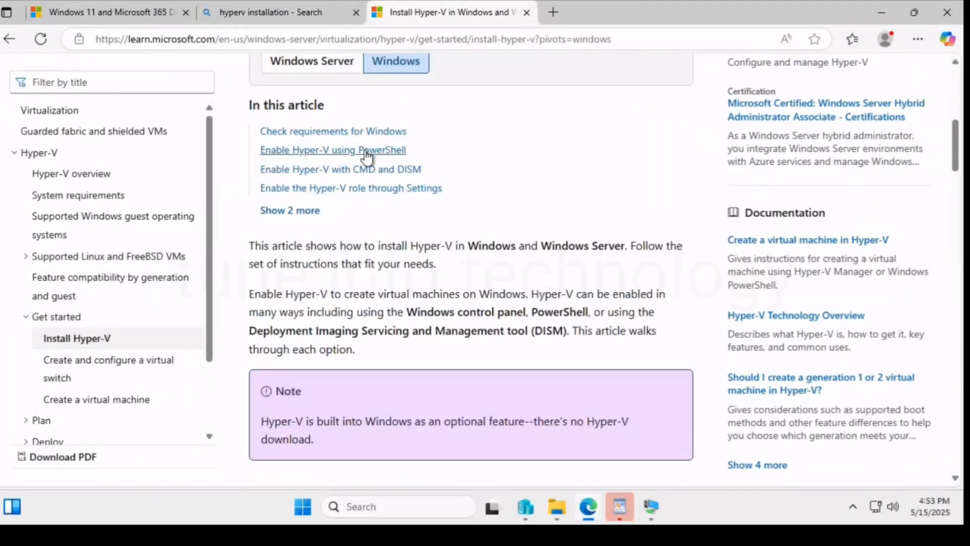
Go to the article's Enable Hyper-V using PowerShell section and copy the Enable-WindowsOptionalFeature command for Microsoft-Hyper-V.
left_click(369, 149)
scroll(518, 205, "down", 1)
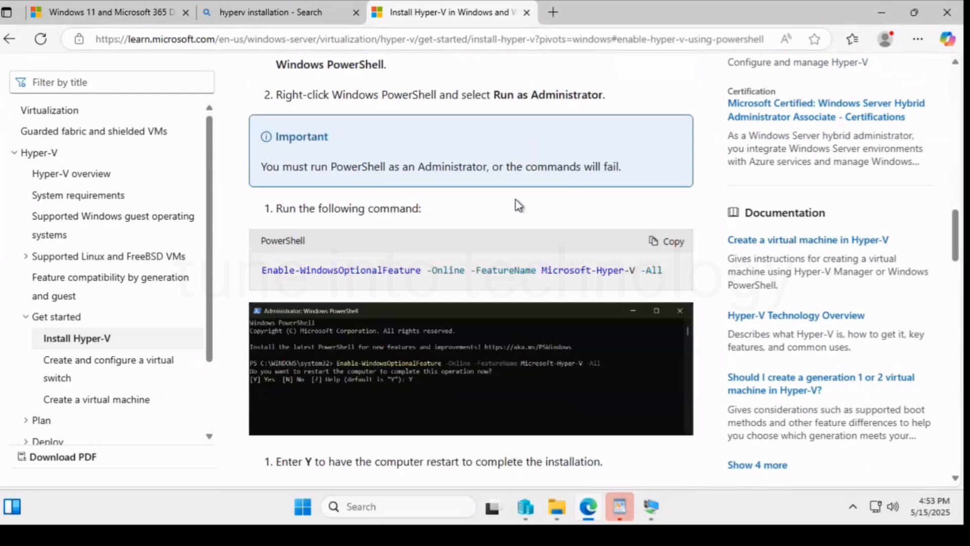
left_click(672, 246)
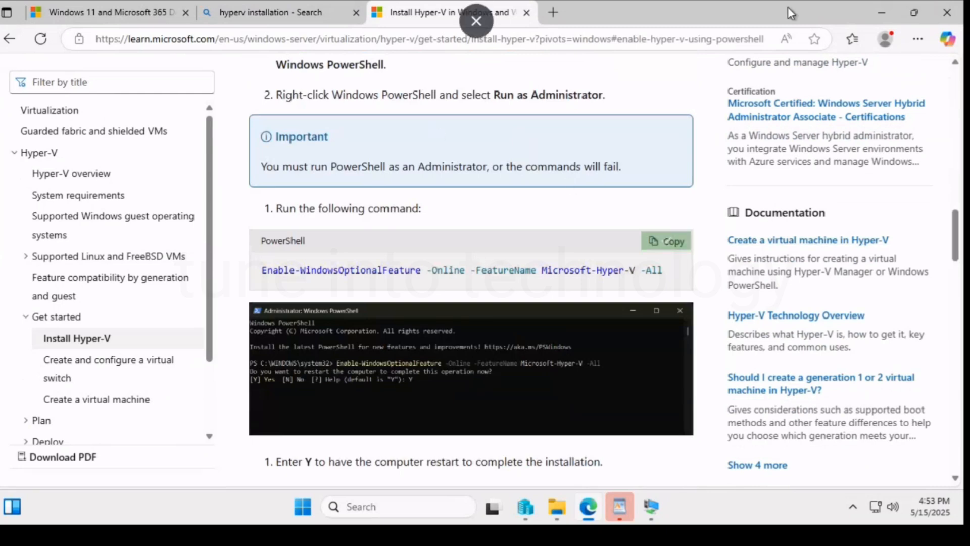
left_click(818, 2)
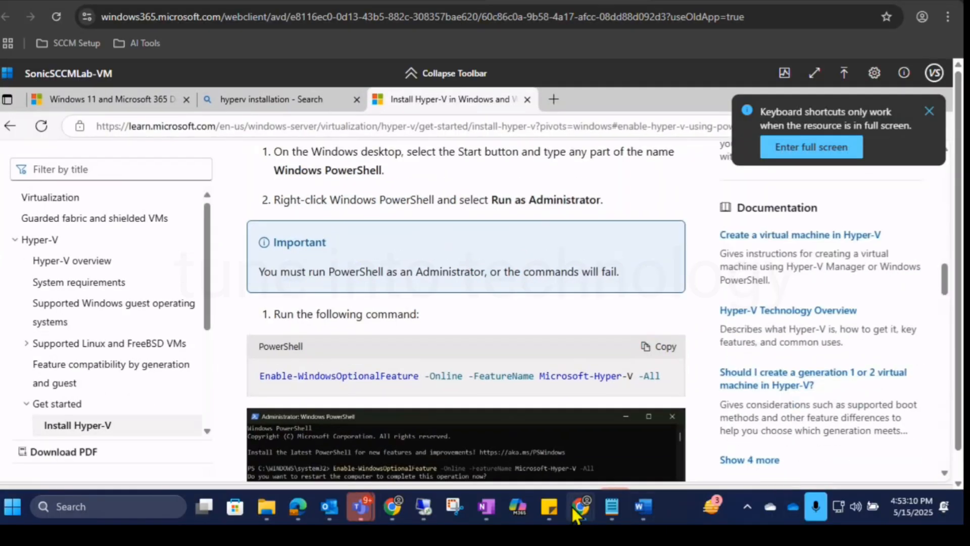
Review the article's instructions for enabling the Hyper-V role through Settings on Windows 11.
mouse_move(362, 510)
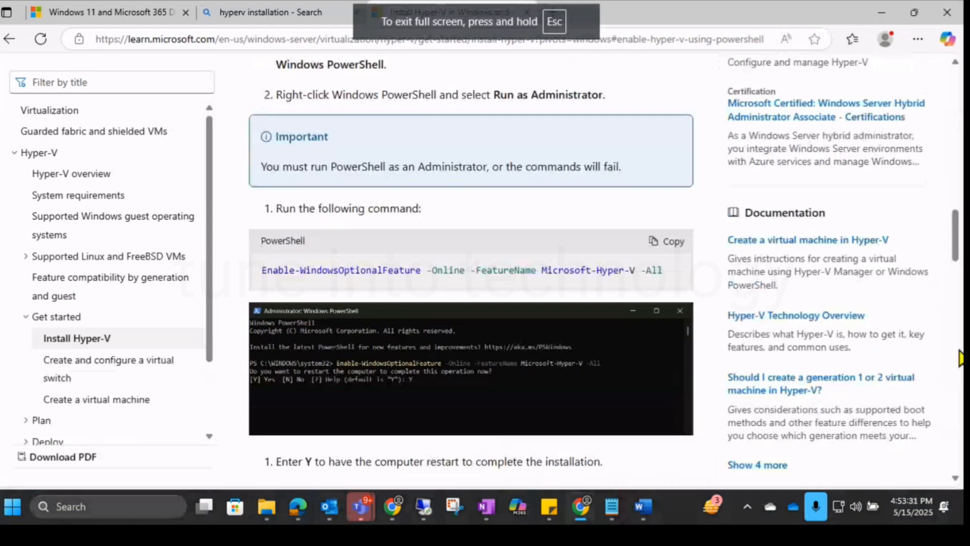
scroll(962, 326, "down", 6)
scroll(962, 323, "down", 10)
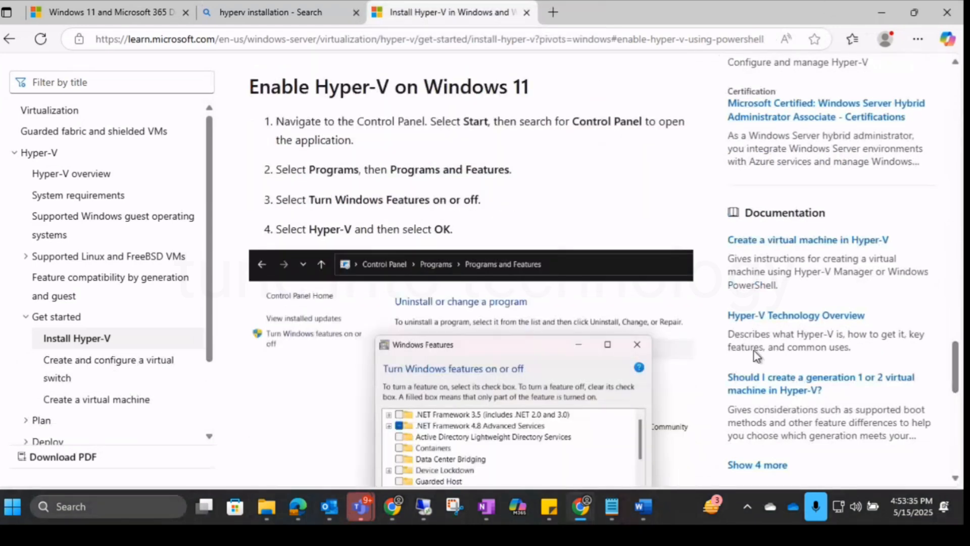
scroll(484, 81, "up", 2)
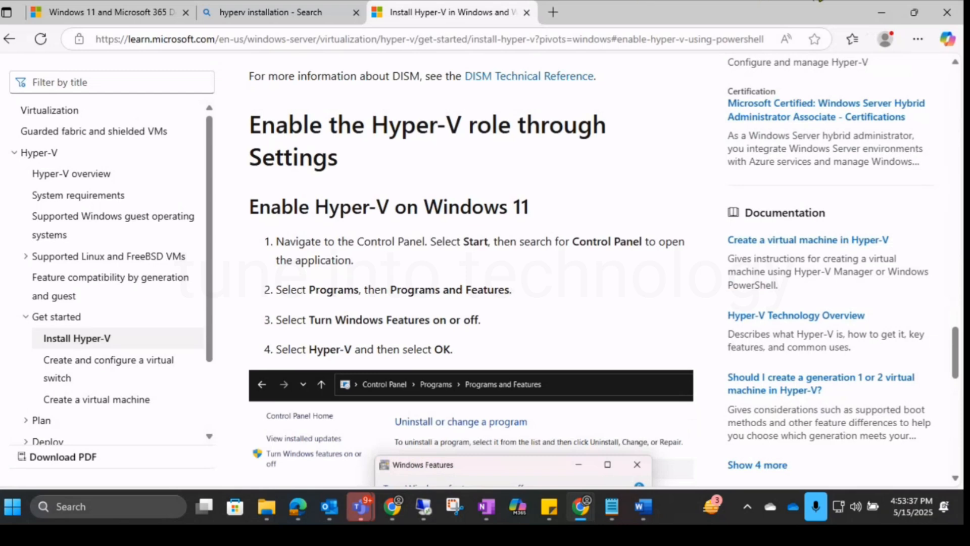
Check the lab kit download page in the local browser, and search Windows on SonicSCCMLab-VM for "hyperv".
key("alt+Tab")
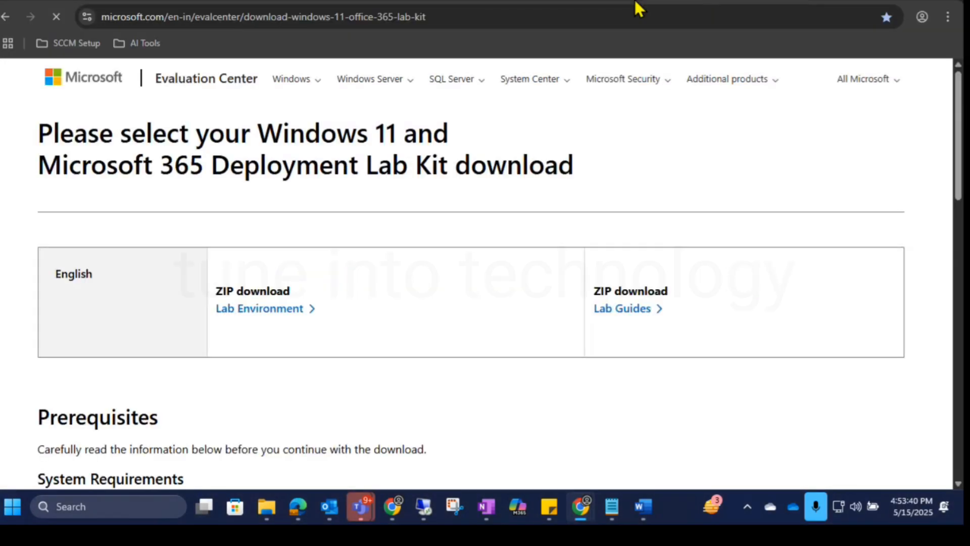
key("alt+Tab")
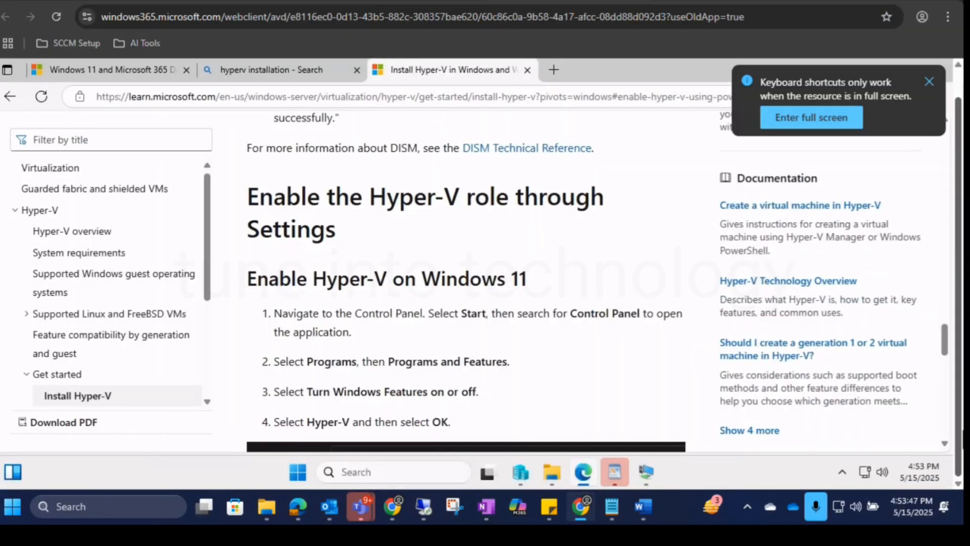
left_click(298, 475)
type("hyperv")
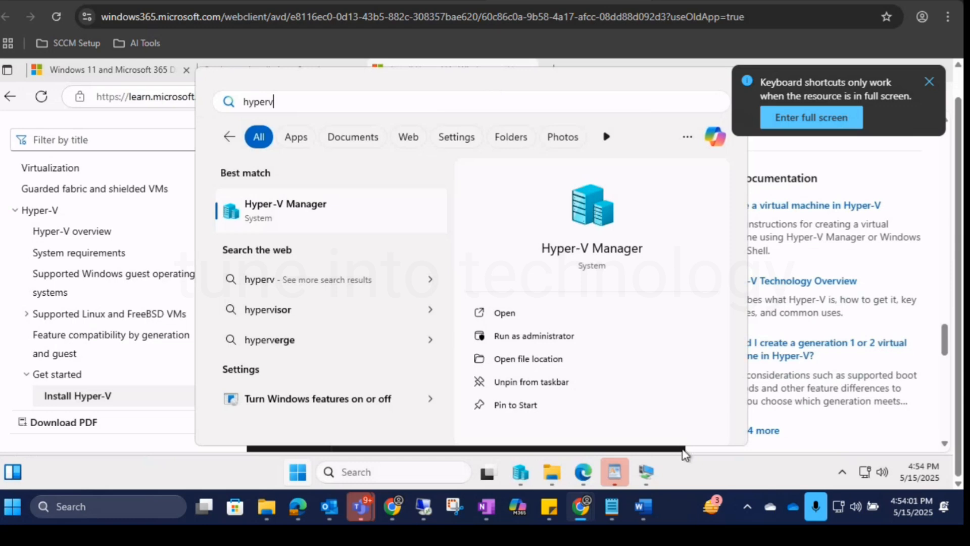
left_click(747, 466)
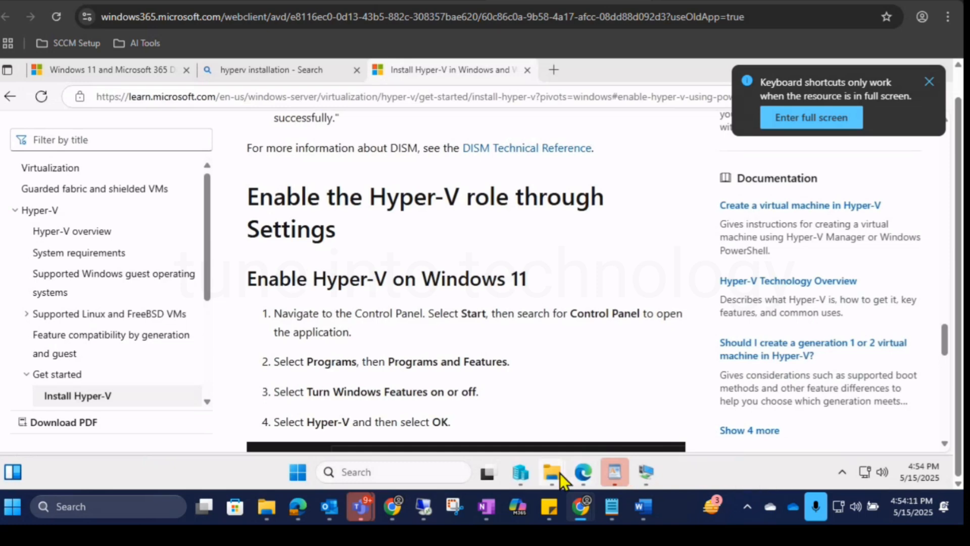
Preview the open File Explorer windows on SonicSCCMLab-VM.
mouse_move(560, 474)
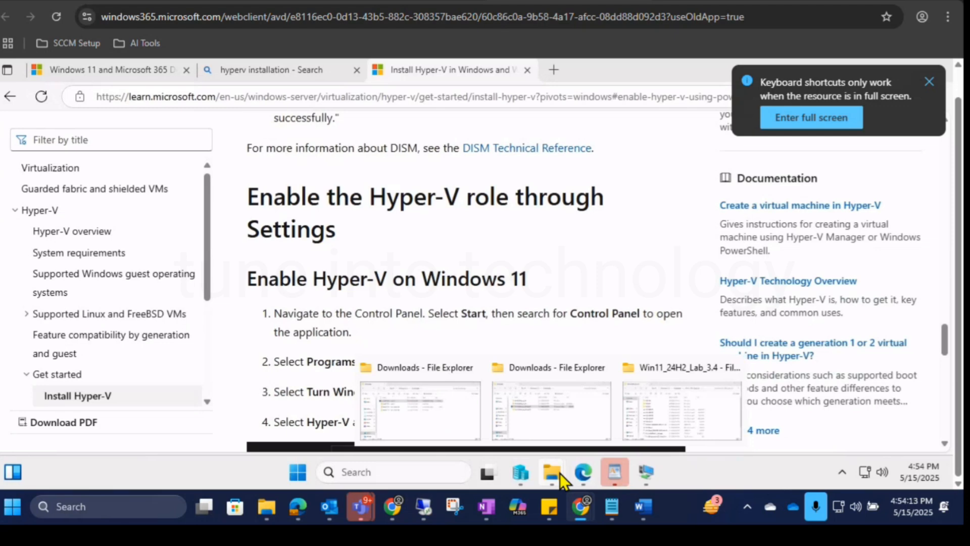